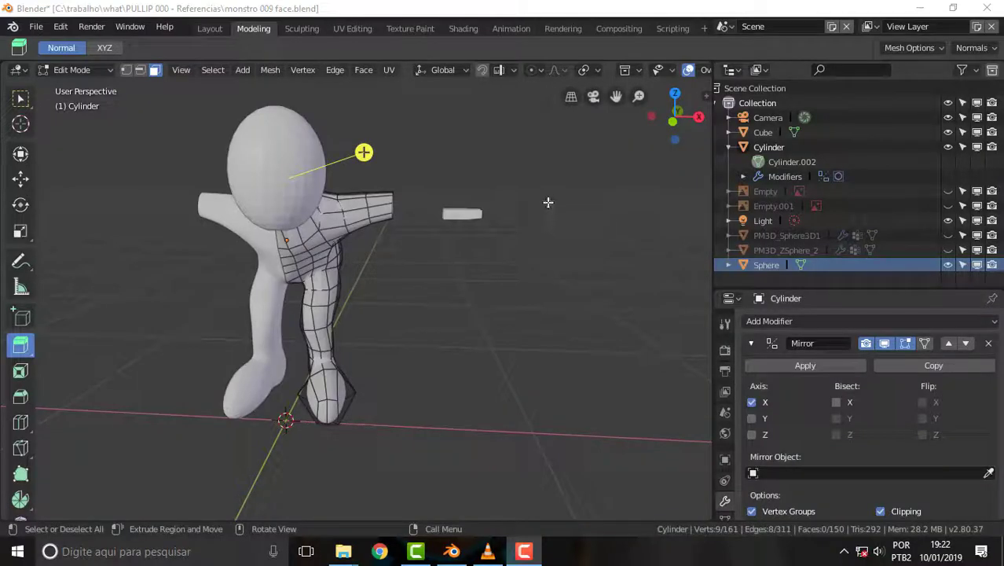
# Step: Orbit around the monster character and its mirrored retopology cylinder in Edit Mode
pyautogui.moveTo(548, 202); pyautogui.dragTo(573, 218, button='middle')
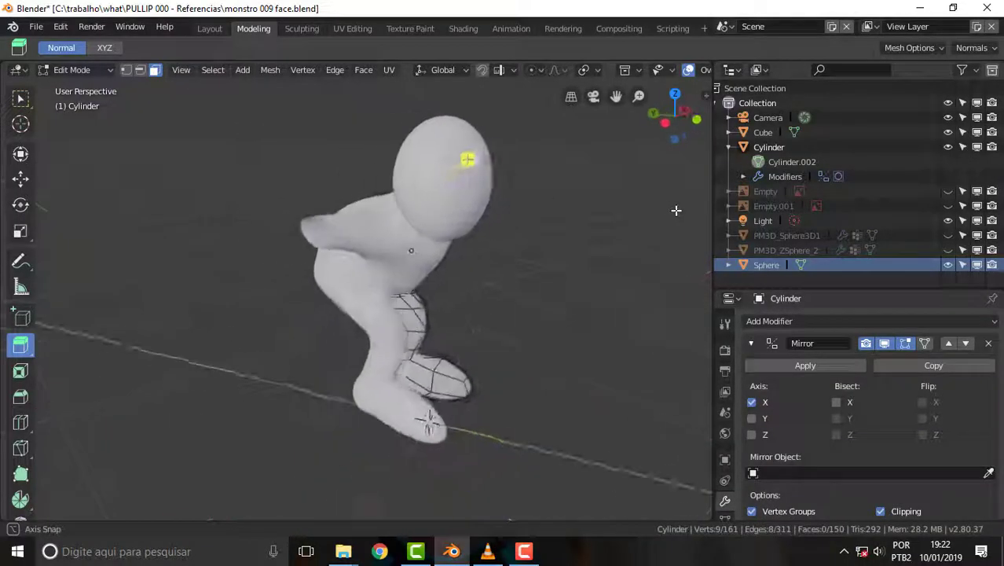
pyautogui.scroll(3, 385, 298)
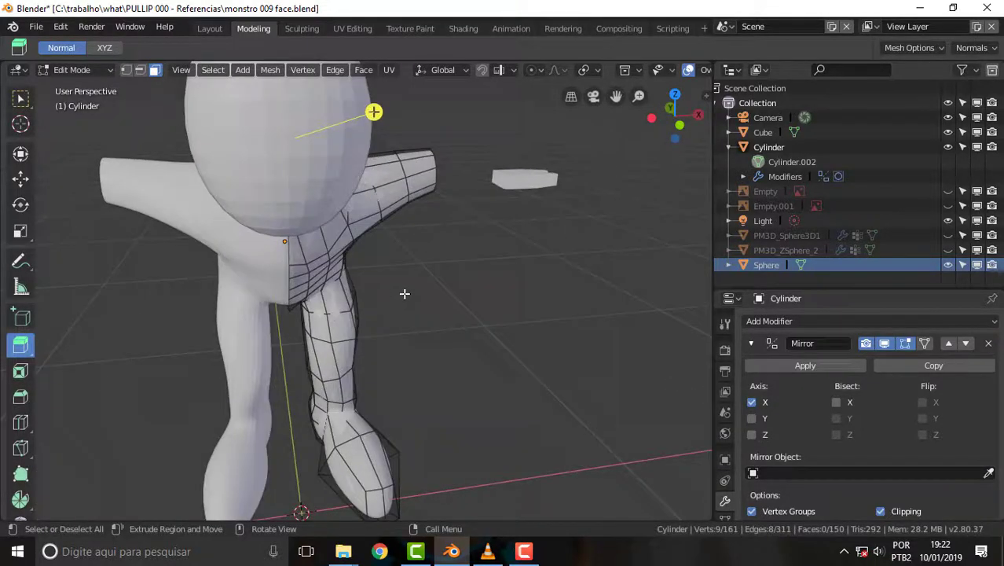
pyautogui.scroll(-3, 403, 291)
pyautogui.moveTo(473, 284); pyautogui.dragTo(555, 277, button='middle')
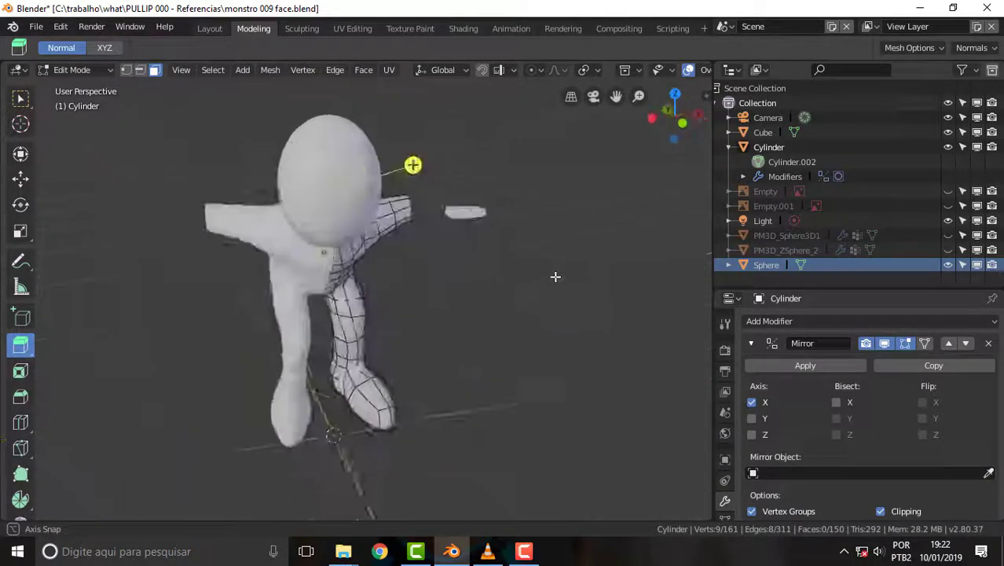
pyautogui.scroll(2, 556, 278)
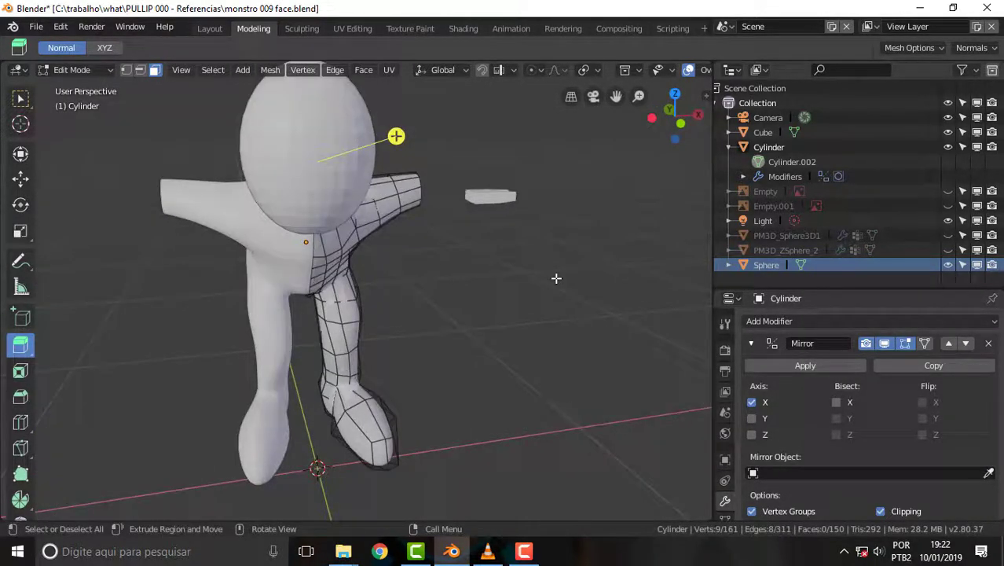
pyautogui.moveTo(574, 275)
pyautogui.mouseDown(button='middle')
pyautogui.moveTo(609, 280)
pyautogui.moveTo(428, 264)
pyautogui.mouseUp(button='middle')
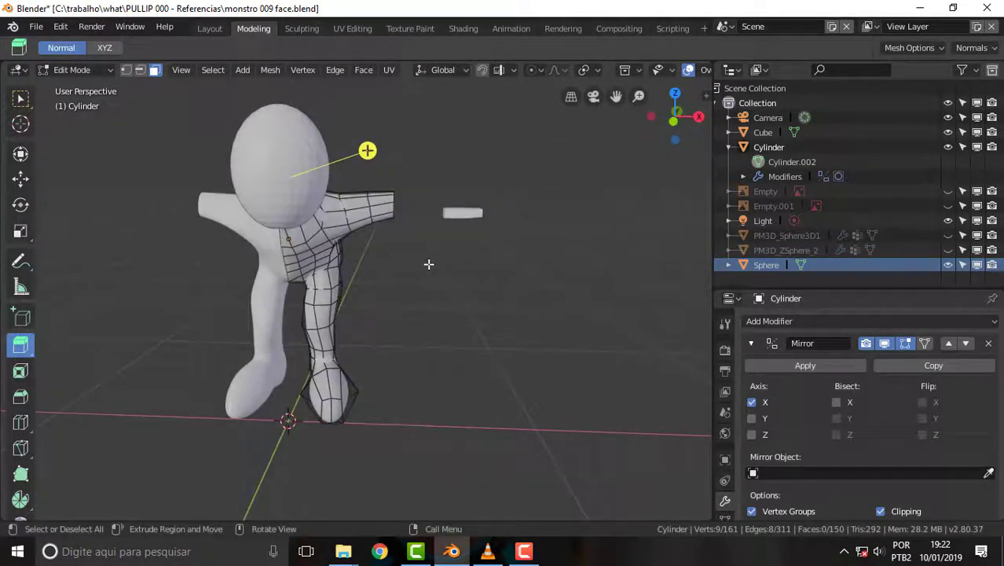
# Step: Unhide PM3D_ZSphere_2 and PM3D_Sphere3D1 to show the full monster body and big eyes
pyautogui.click(948, 250)
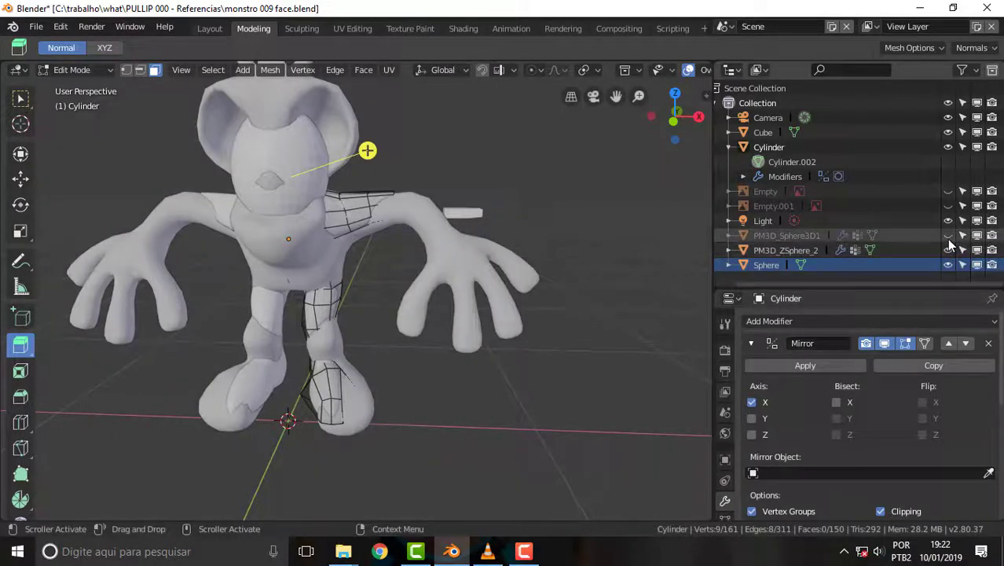
pyautogui.click(948, 236)
pyautogui.moveTo(623, 213)
pyautogui.mouseDown(button='middle')
pyautogui.moveTo(508, 221)
pyautogui.moveTo(626, 220)
pyautogui.mouseUp(button='middle')
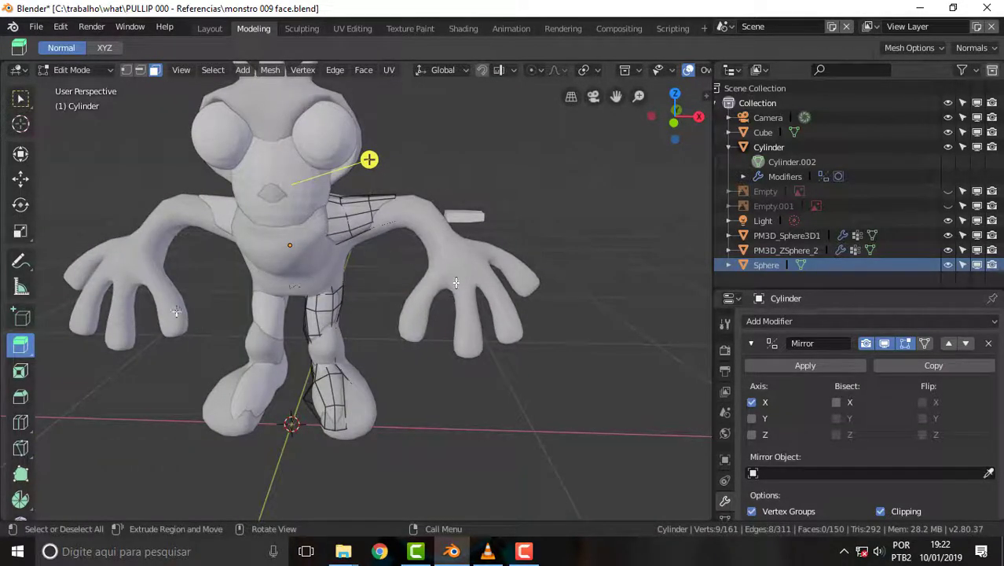
pyautogui.scroll(1, 444, 226)
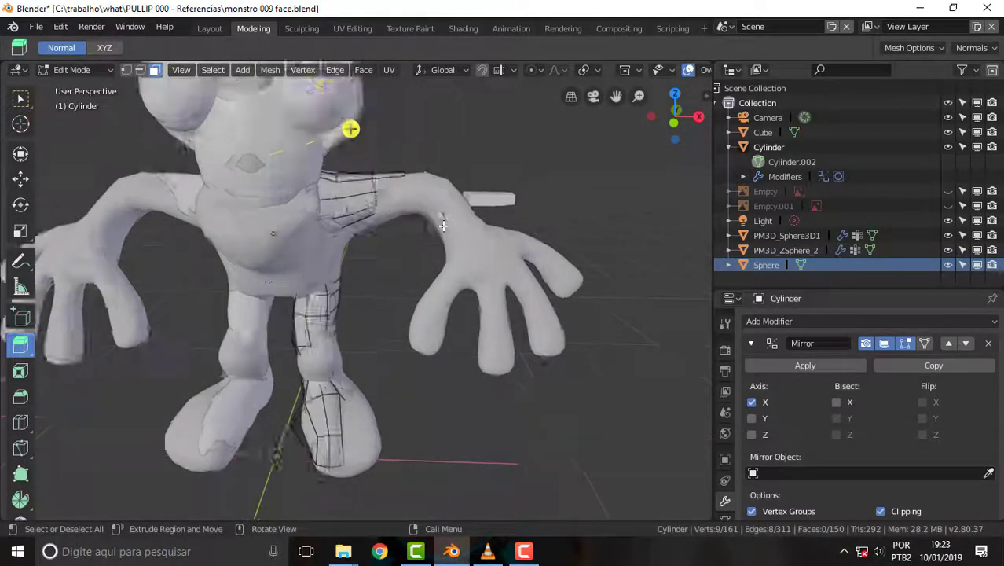
pyautogui.scroll(1, 452, 220)
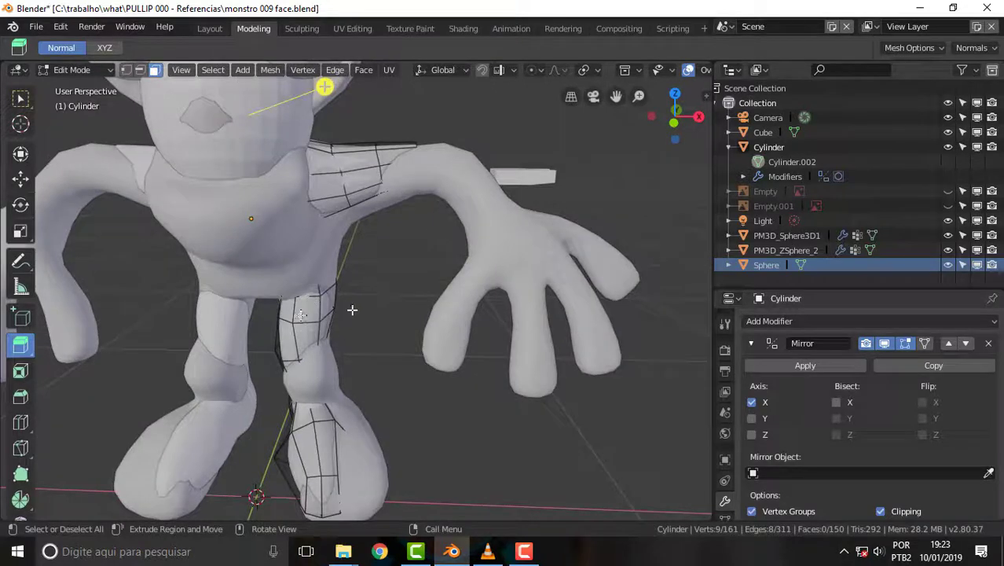
pyautogui.scroll(-1, 408, 245)
pyautogui.scroll(-1, 518, 200)
# Step: Orbit and zoom around the full monster, then hide PM3D_Sphere3D1's eyes again
pyautogui.moveTo(516, 188); pyautogui.dragTo(576, 191, button='middle')
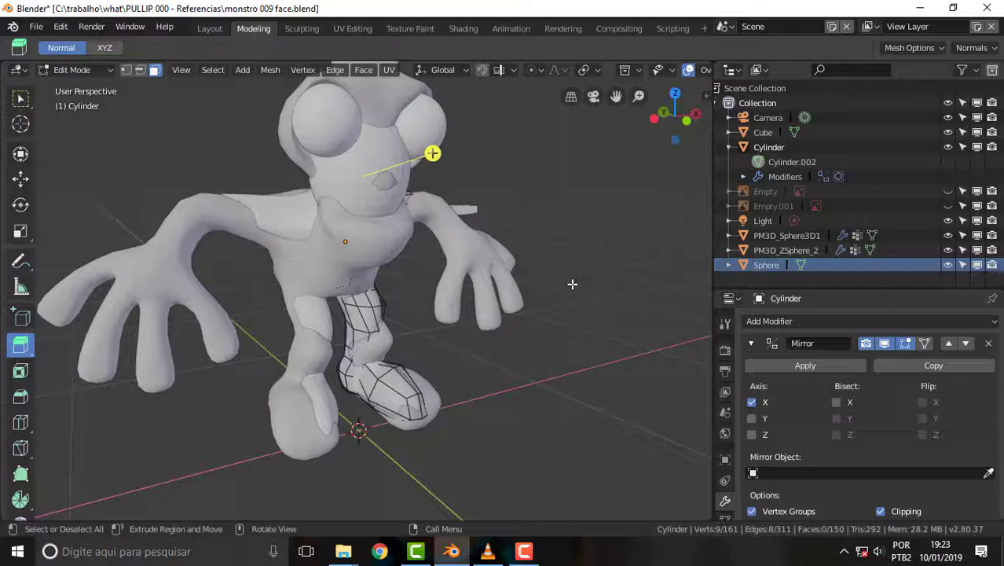
pyautogui.scroll(1, 488, 240)
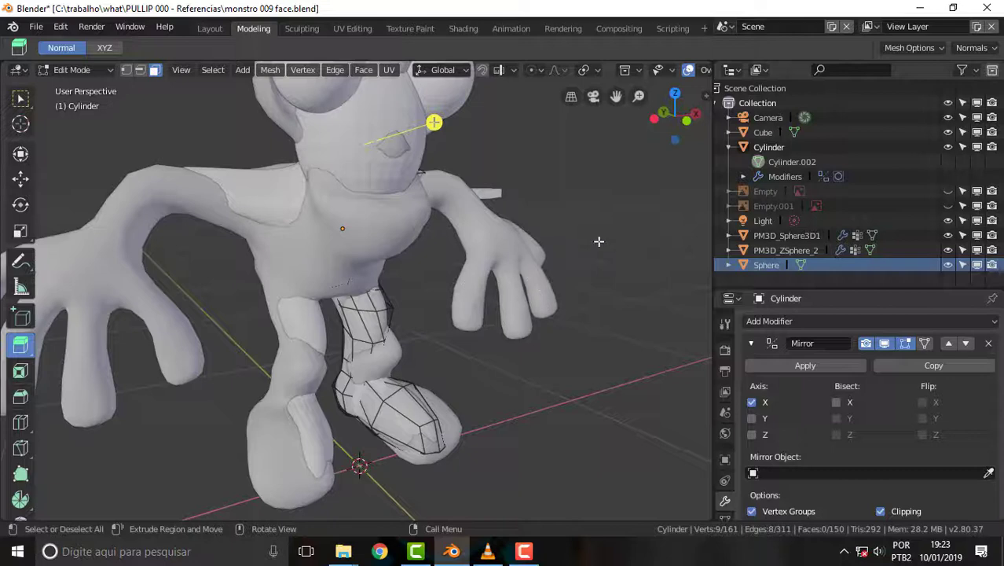
pyautogui.moveTo(598, 242); pyautogui.dragTo(507, 240, button='middle')
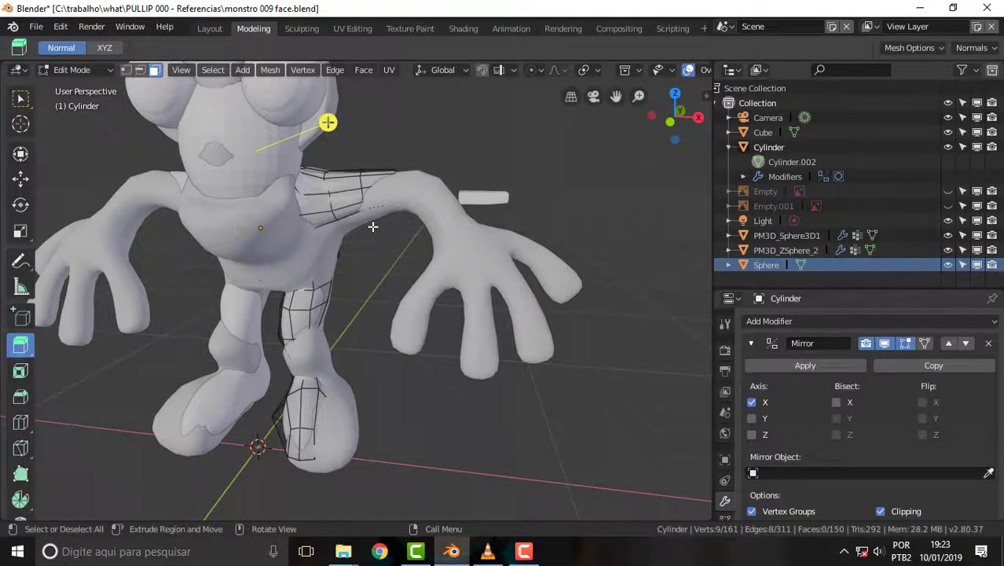
pyautogui.scroll(-1, 373, 226)
pyautogui.moveTo(616, 97); pyautogui.dragTo(523, 156)
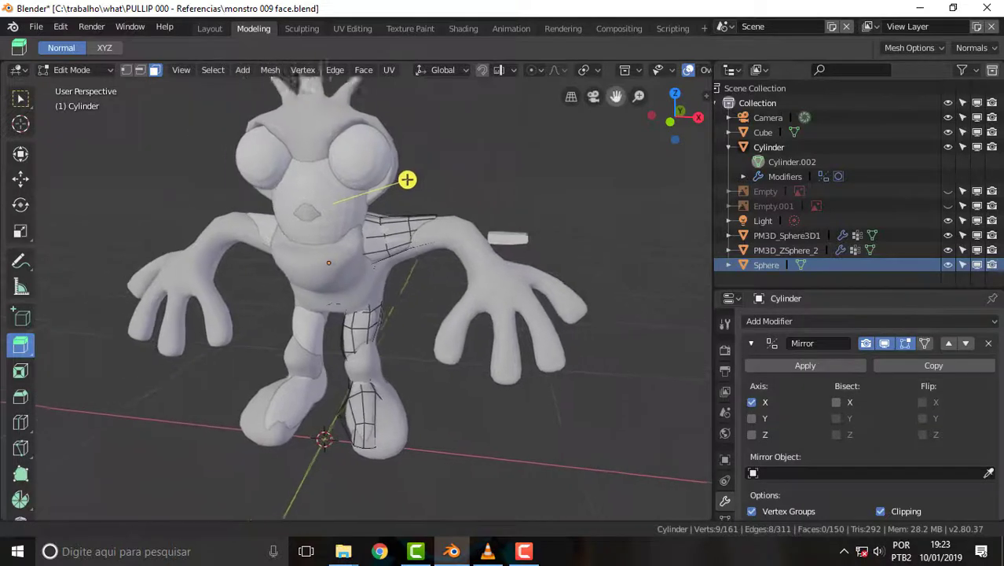
pyautogui.moveTo(522, 157); pyautogui.dragTo(459, 180, button='middle')
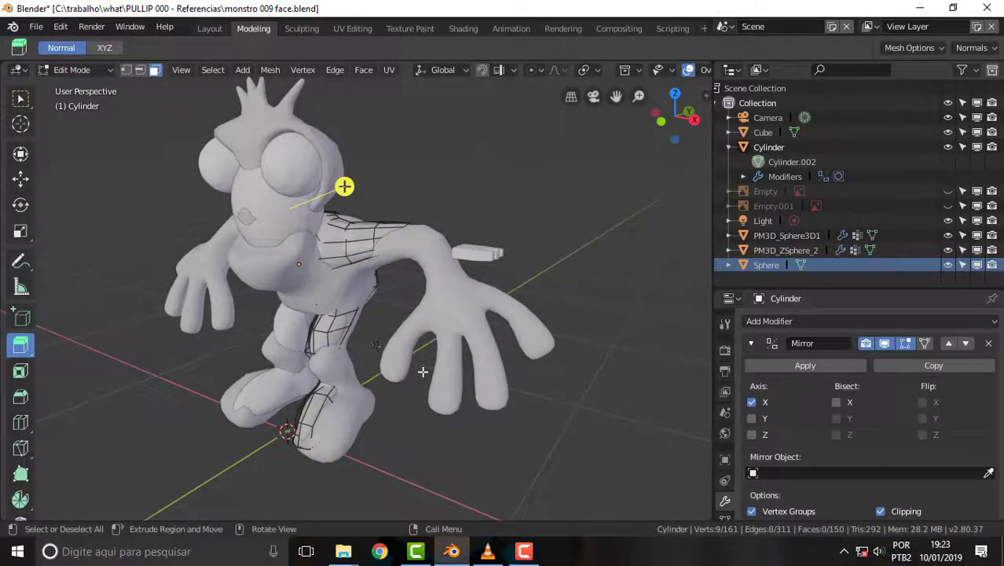
pyautogui.scroll(-1, 564, 189)
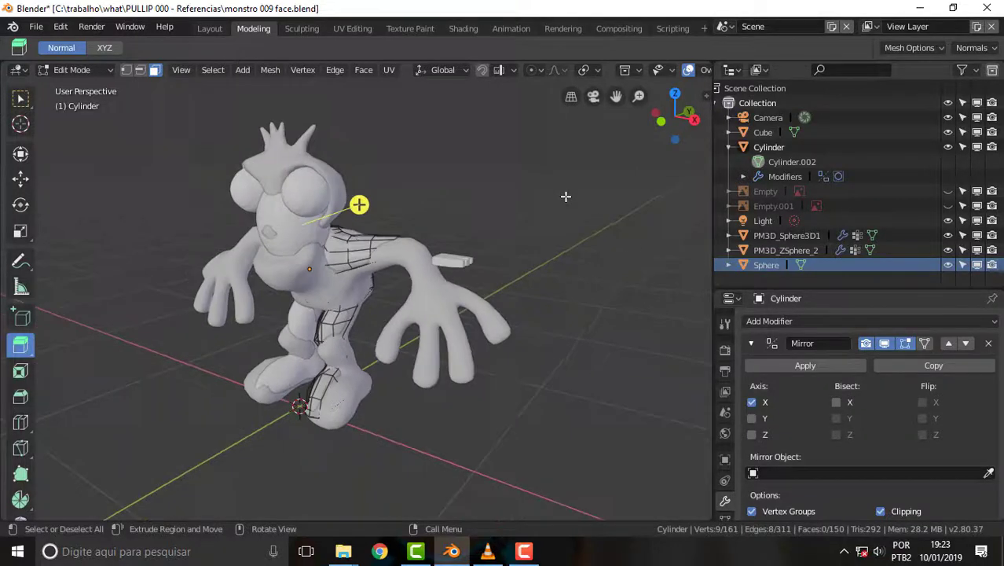
pyautogui.scroll(2, 565, 196)
pyautogui.moveTo(565, 195)
pyautogui.mouseDown(button='middle')
pyautogui.moveTo(531, 186)
pyautogui.moveTo(558, 177)
pyautogui.moveTo(510, 180)
pyautogui.mouseUp(button='middle')
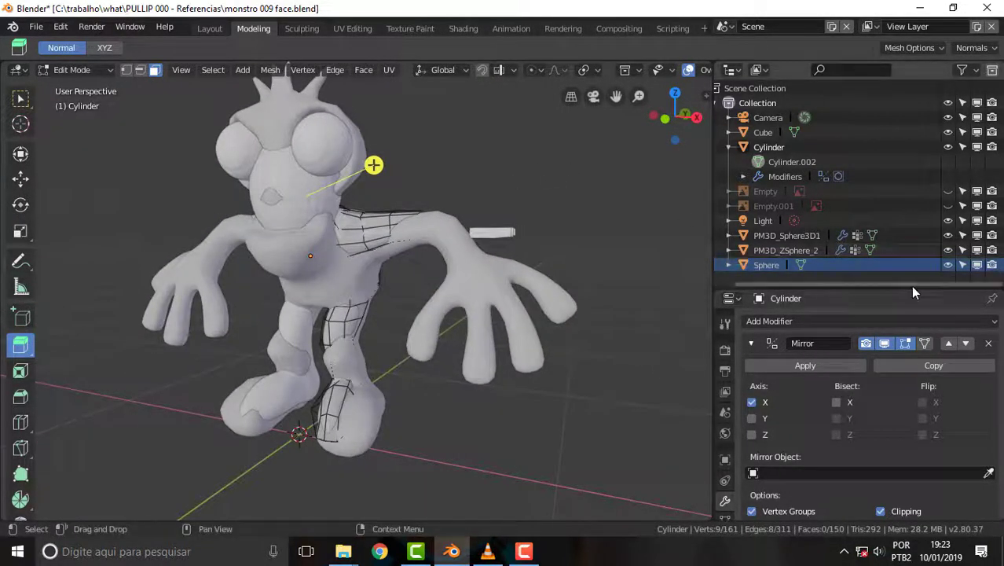
pyautogui.click(948, 235)
# Step: Hide PM3D_ZSphere_2's hands and orbit so the body faces the viewer
pyautogui.click(948, 250)
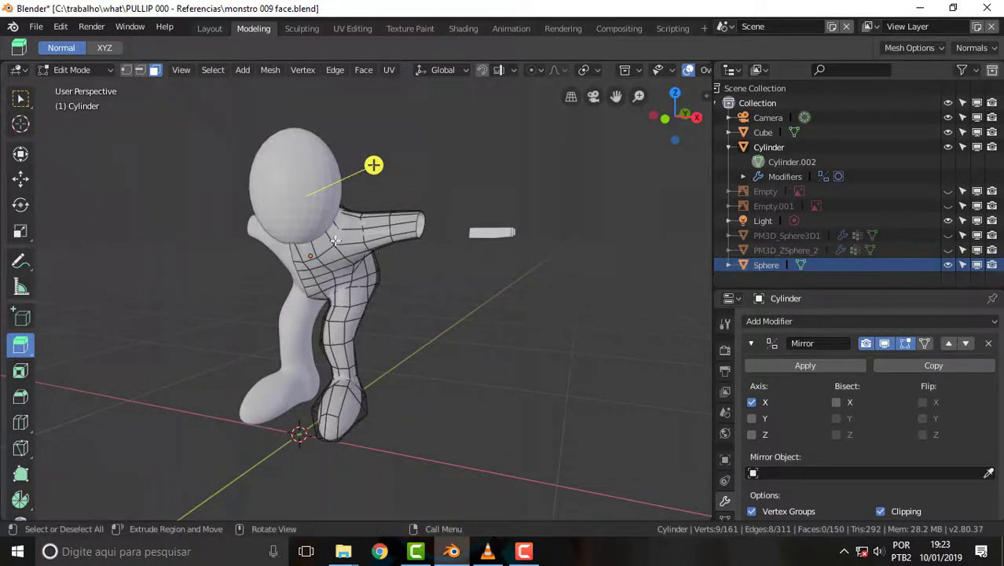
pyautogui.scroll(2, 299, 220)
pyautogui.moveTo(345, 246); pyautogui.dragTo(393, 338, button='middle')
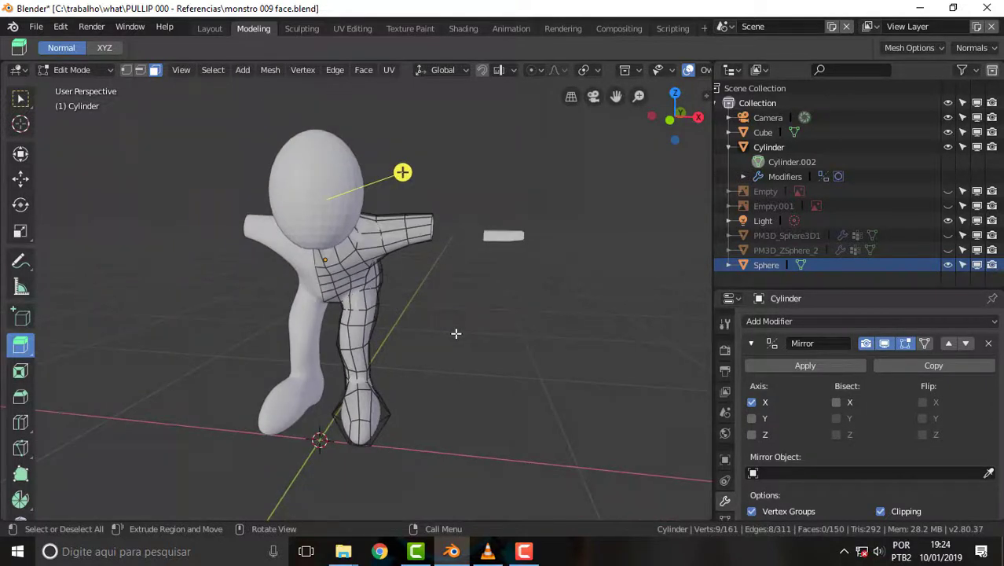
pyautogui.scroll(1, 456, 333)
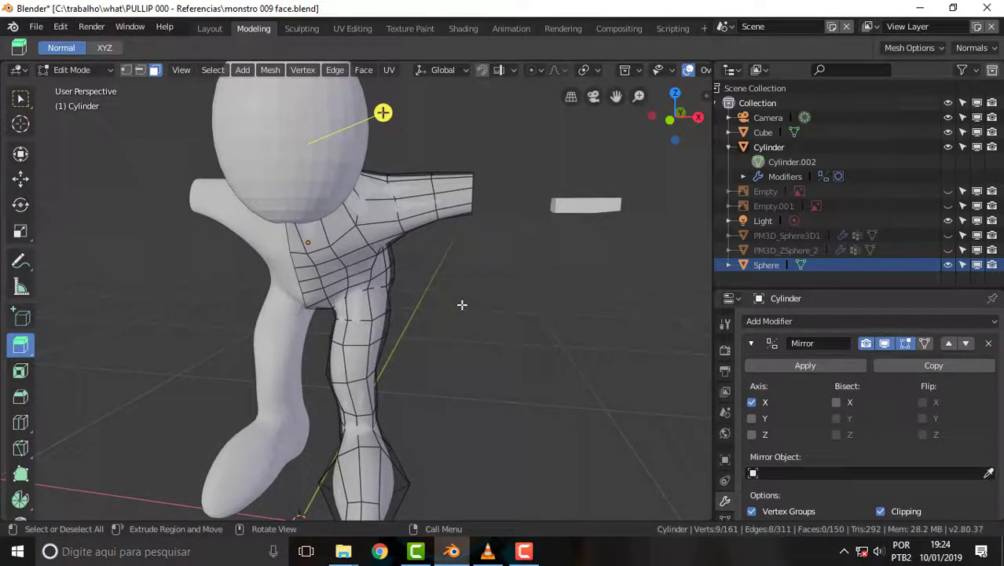
pyautogui.moveTo(471, 302)
pyautogui.mouseDown(button='middle')
pyautogui.moveTo(526, 280)
pyautogui.moveTo(503, 294)
pyautogui.mouseUp(button='middle')
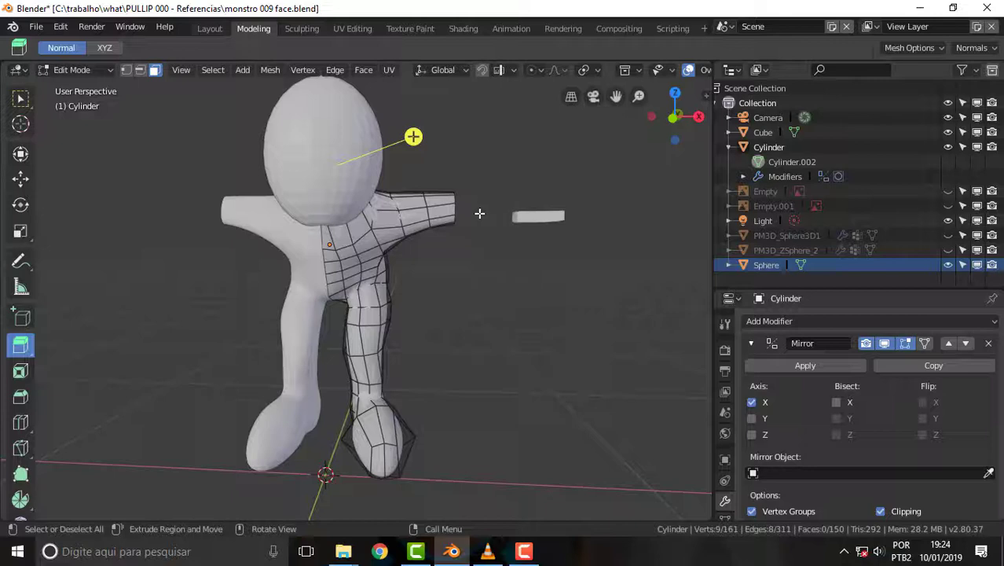
# Step: Select the end face at the arm tip of the retopology mesh
pyautogui.click(333, 149)
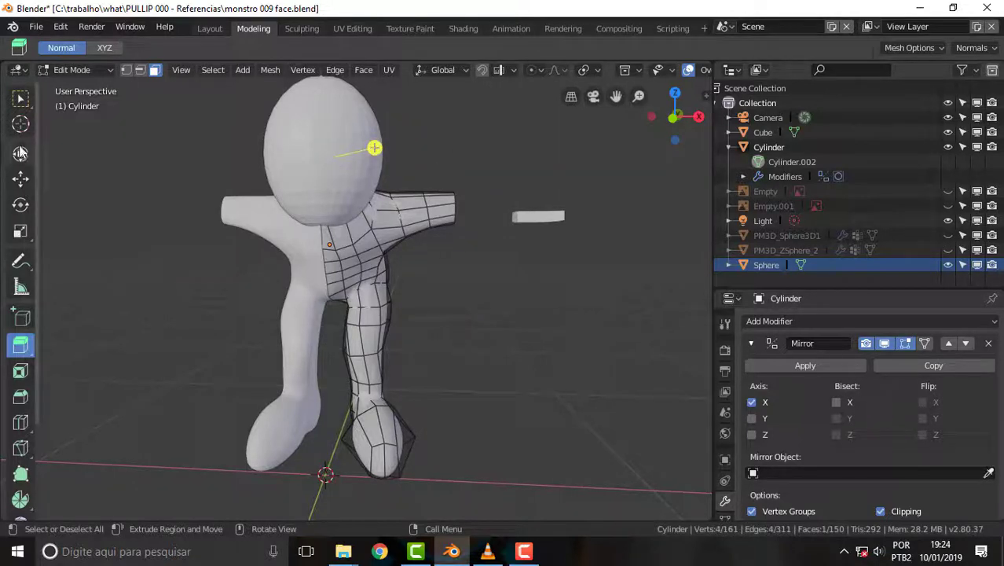
pyautogui.moveTo(456, 151); pyautogui.dragTo(478, 174, button='middle')
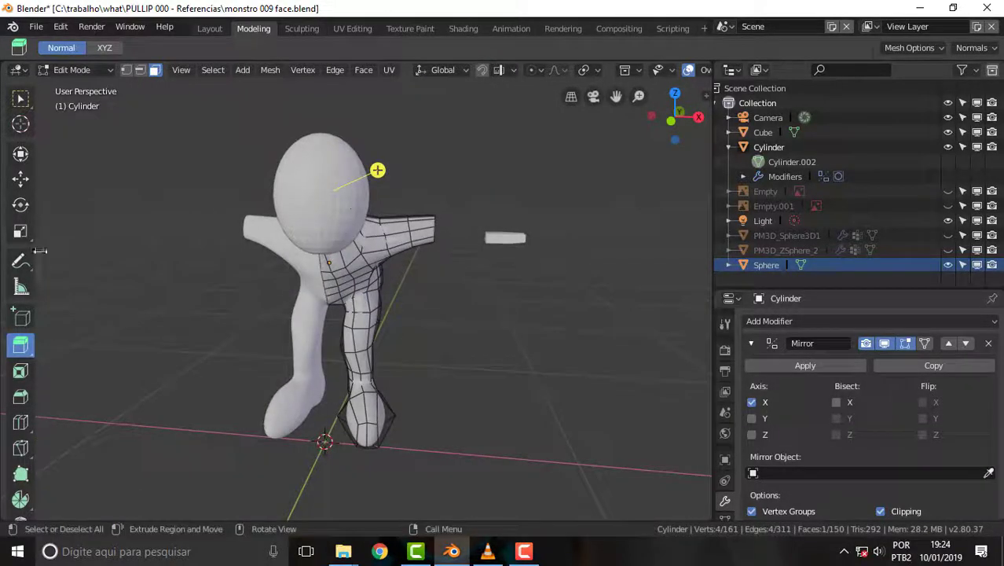
pyautogui.click(73, 73)
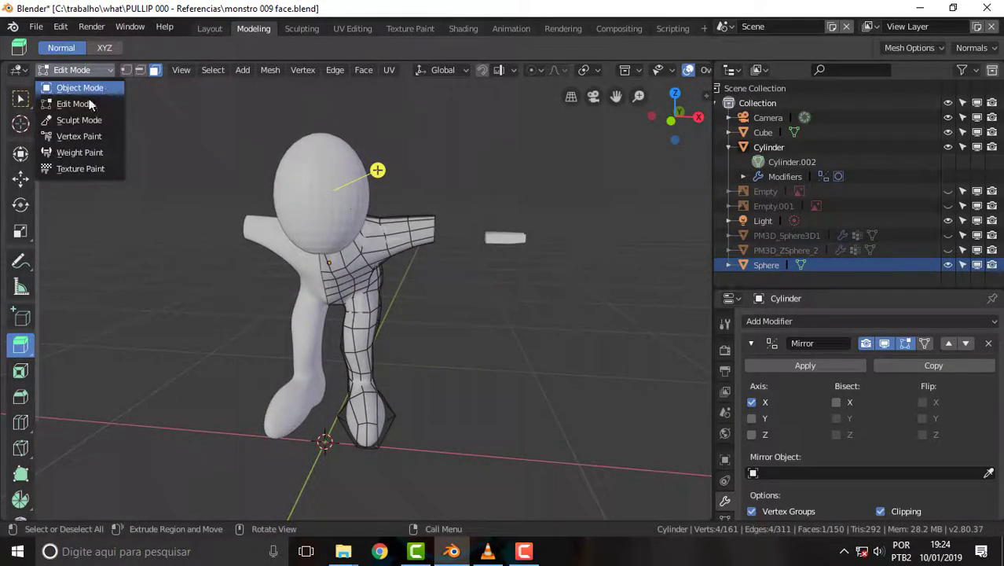
# Step: Switch to Object Mode and bring up the cursor snap and Add menus
pyautogui.click(105, 89)
pyautogui.hotkey('shift', 's')
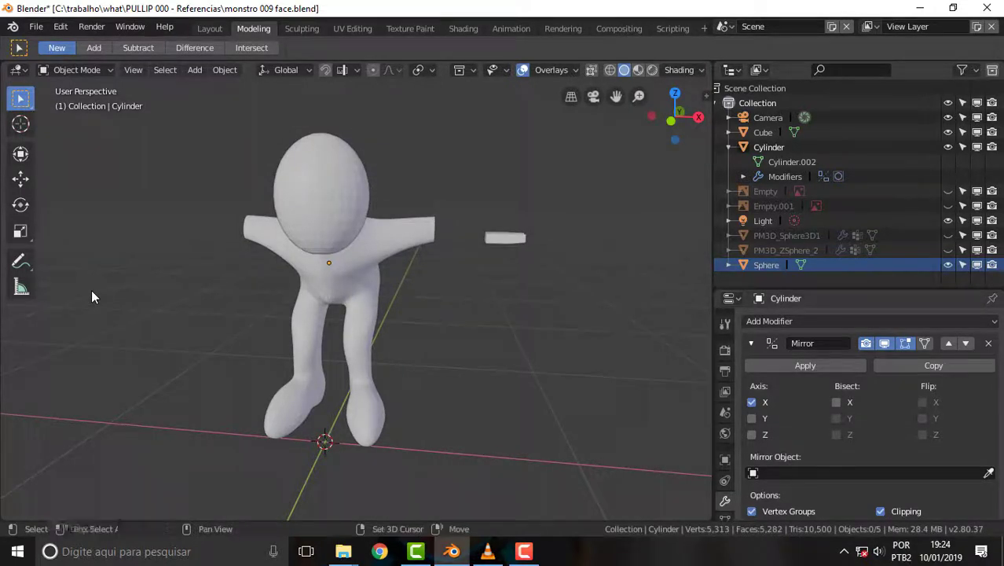
pyautogui.hotkey('shift', 'a')
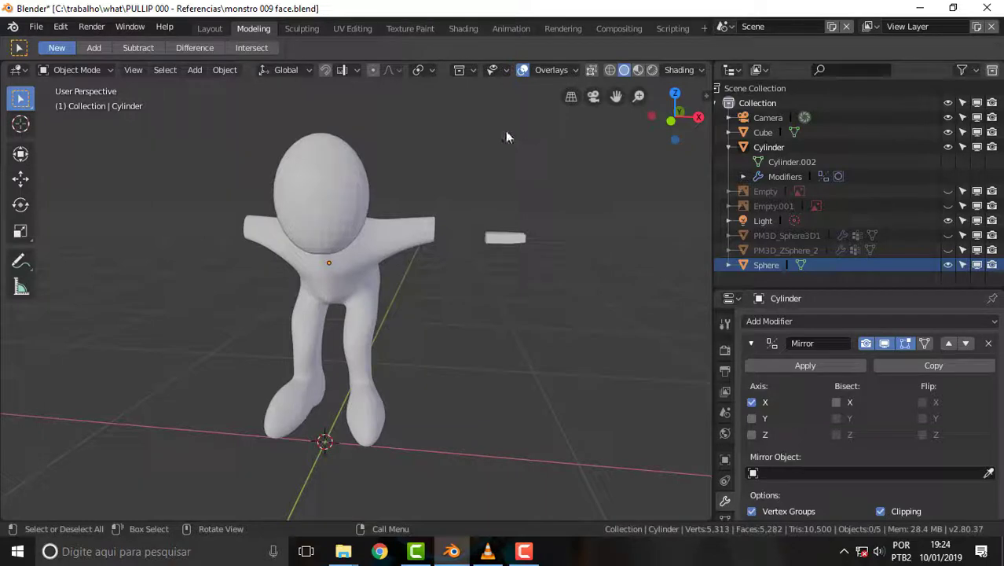
pyautogui.moveTo(558, 157)
pyautogui.mouseDown(button='middle')
pyautogui.moveTo(584, 161)
pyautogui.moveTo(568, 150)
pyautogui.moveTo(563, 196)
pyautogui.mouseUp(button='middle')
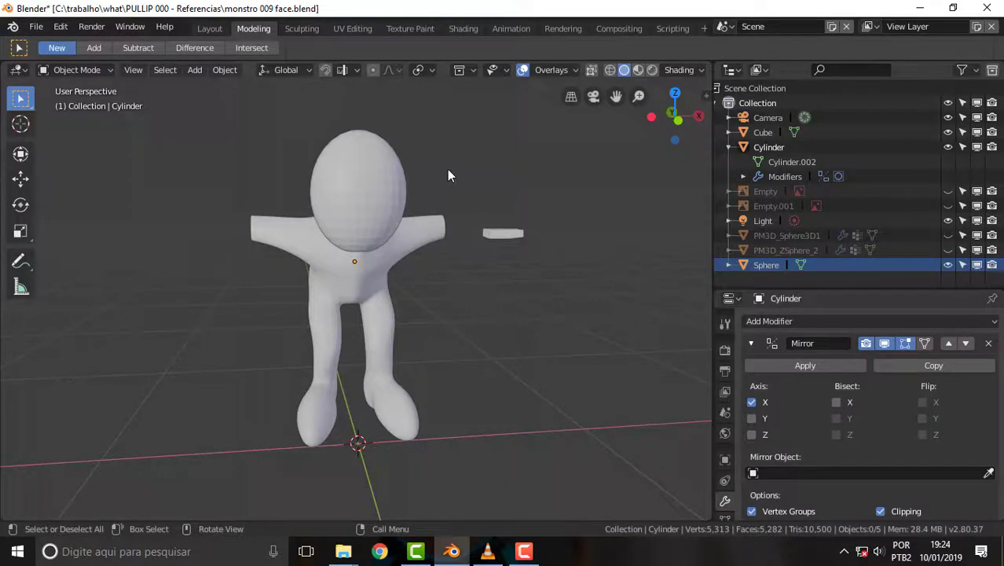
pyautogui.scroll(3, 445, 169)
pyautogui.scroll(-2, 442, 169)
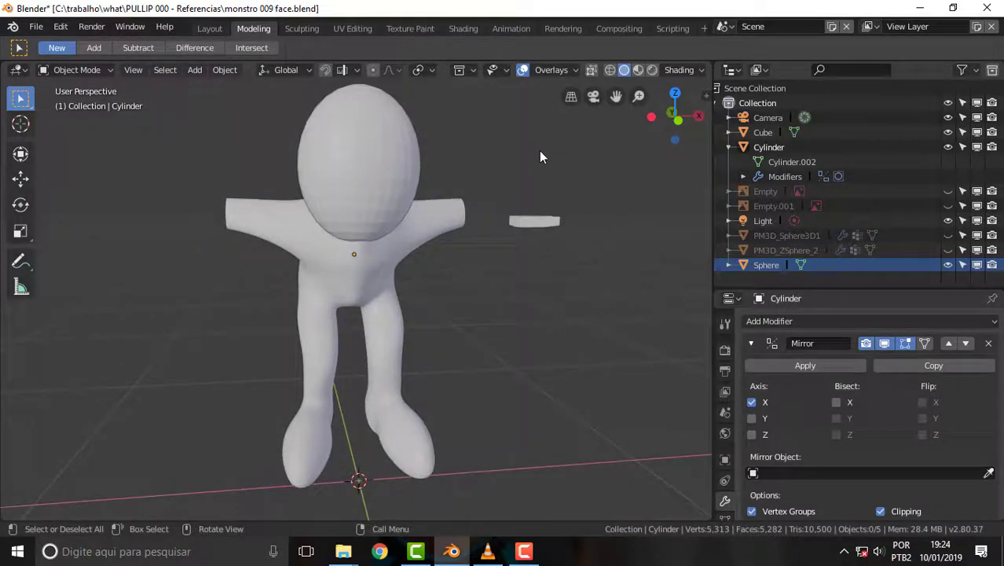
# Step: Orbit to a three-quarter view, then briefly reveal and re-hide PM3D_ZSphere_2's sculpted hands
pyautogui.moveTo(540, 157)
pyautogui.mouseDown(button='middle')
pyautogui.moveTo(459, 157)
pyautogui.moveTo(573, 160)
pyautogui.moveTo(523, 164)
pyautogui.moveTo(538, 170)
pyautogui.mouseUp(button='middle')
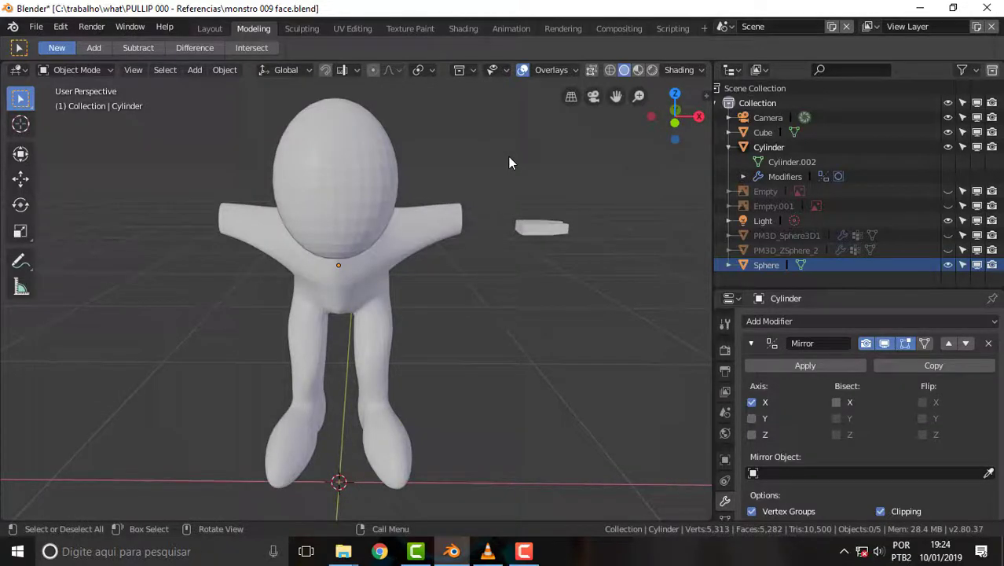
pyautogui.scroll(-1, 510, 157)
pyautogui.scroll(2, 512, 158)
pyautogui.moveTo(555, 167)
pyautogui.mouseDown(button='middle')
pyautogui.moveTo(475, 164)
pyautogui.moveTo(573, 163)
pyautogui.mouseUp(button='middle')
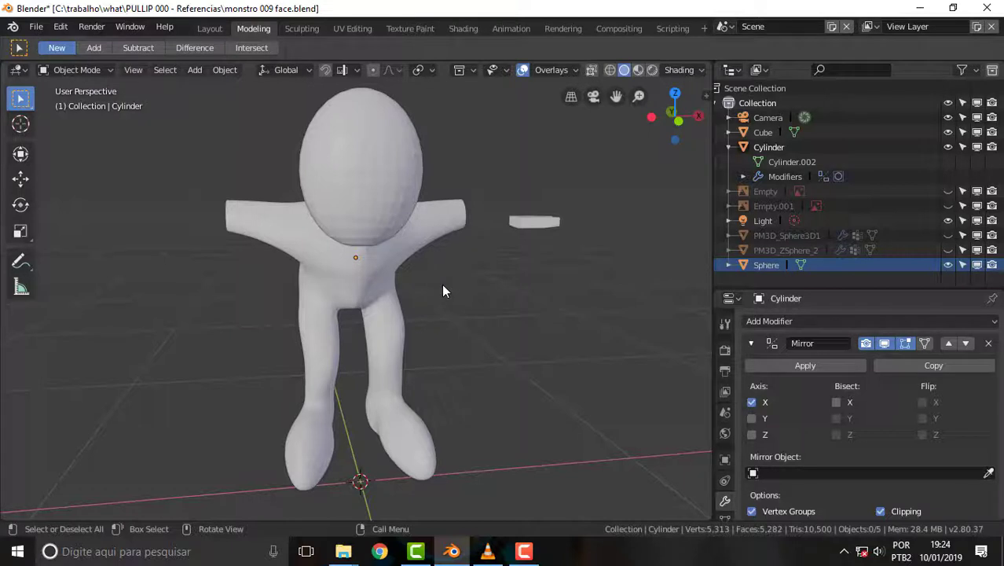
pyautogui.scroll(2, 453, 265)
pyautogui.scroll(-2, 453, 265)
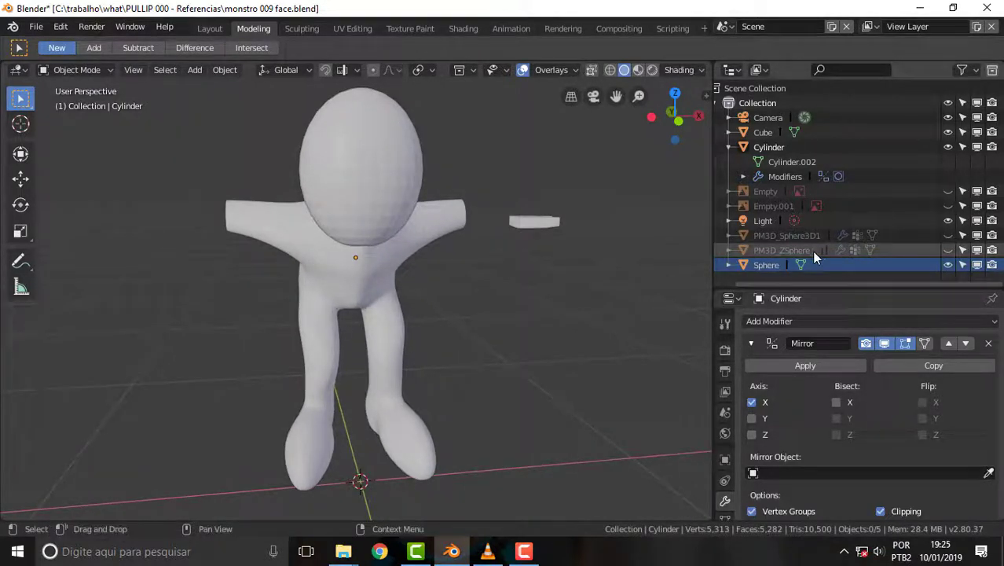
pyautogui.click(949, 250)
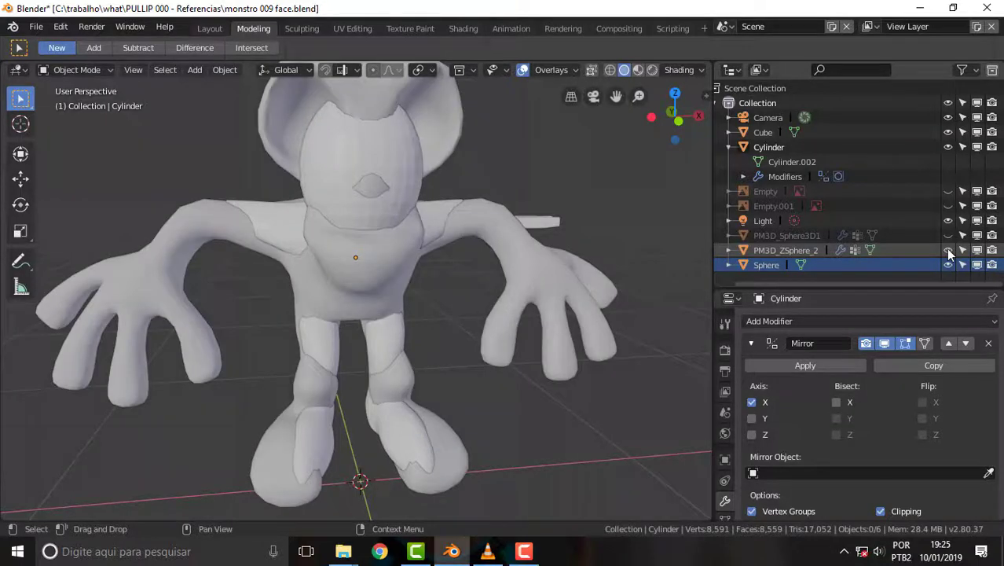
pyautogui.click(949, 250)
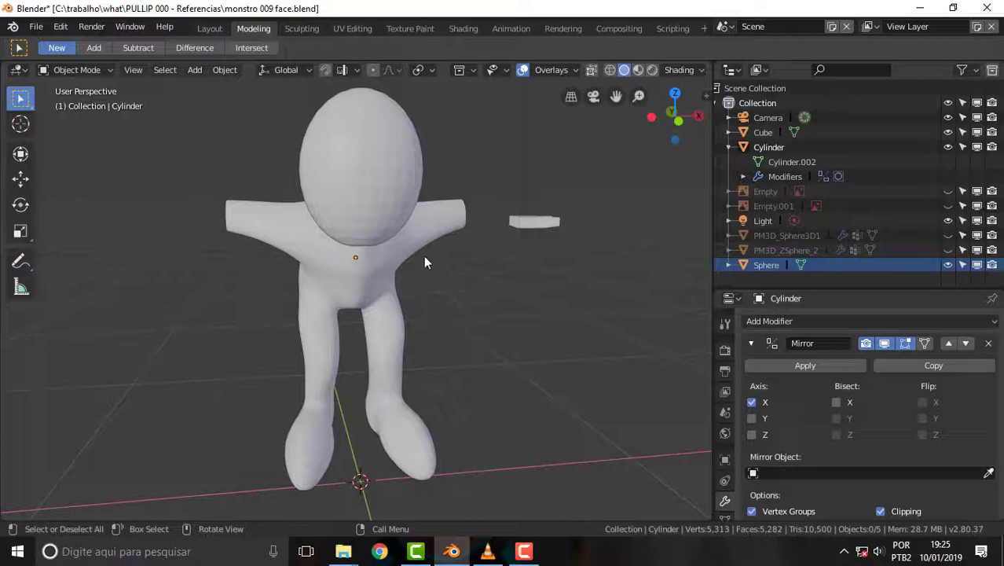
# Step: Check the character from a lower side angle, then bring up File > Open Recent
pyautogui.scroll(3, 538, 228)
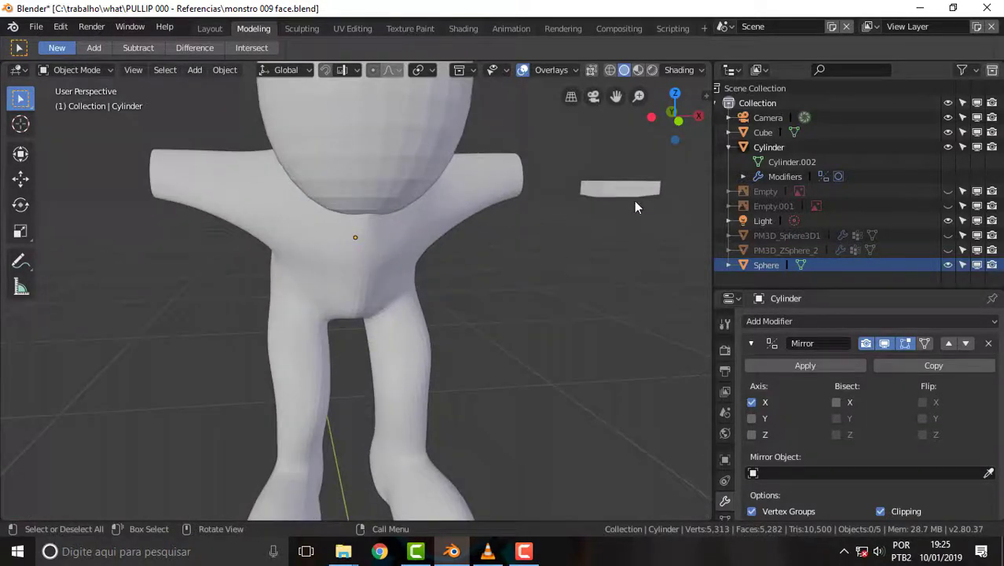
pyautogui.moveTo(634, 201)
pyautogui.mouseDown(button='middle')
pyautogui.moveTo(502, 234)
pyautogui.moveTo(637, 220)
pyautogui.mouseUp(button='middle')
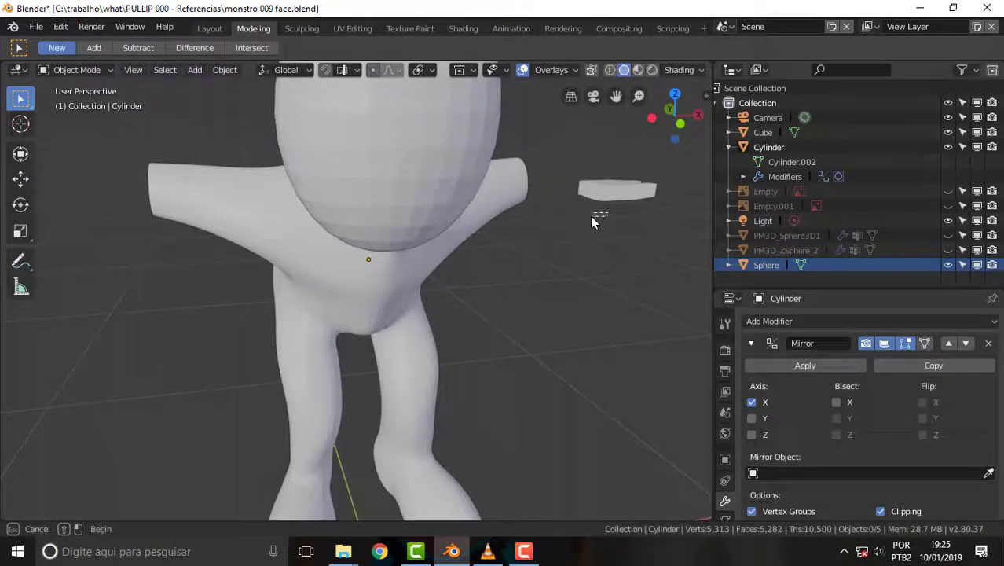
pyautogui.scroll(-3, 567, 230)
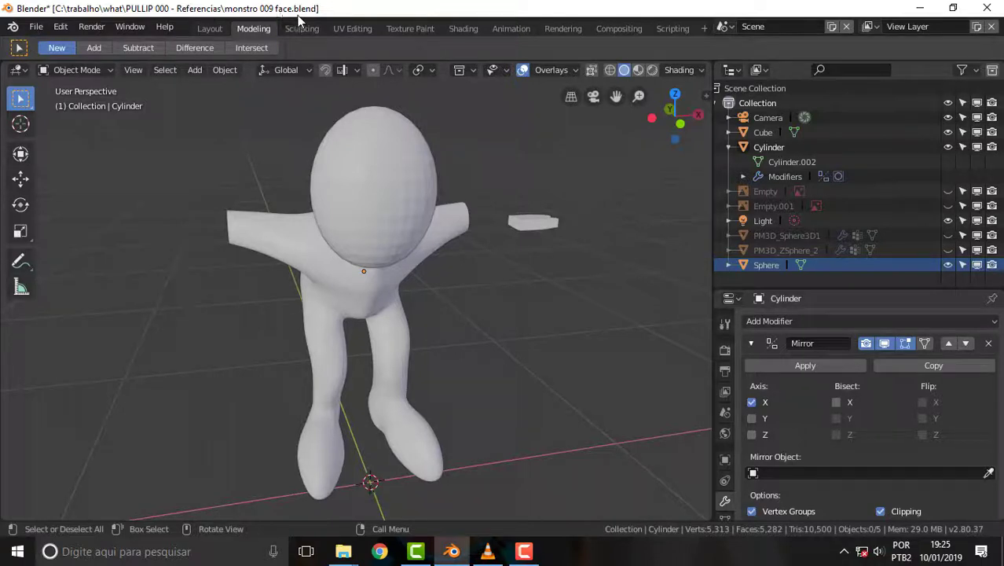
pyautogui.click(36, 27)
pyautogui.moveTo(69, 73)
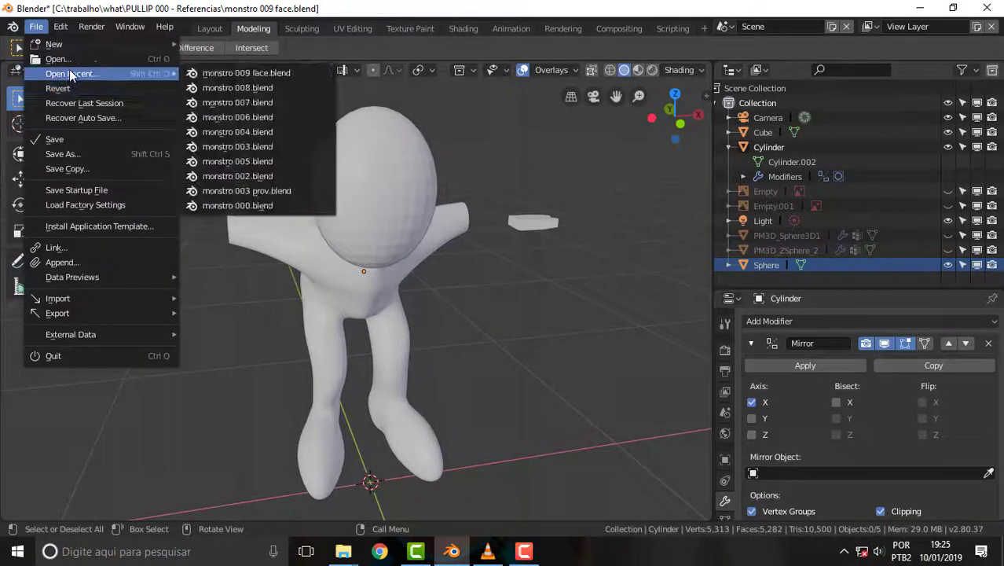
# Step: Open monstro 008.blend from the recent files list
pyautogui.click(237, 87)
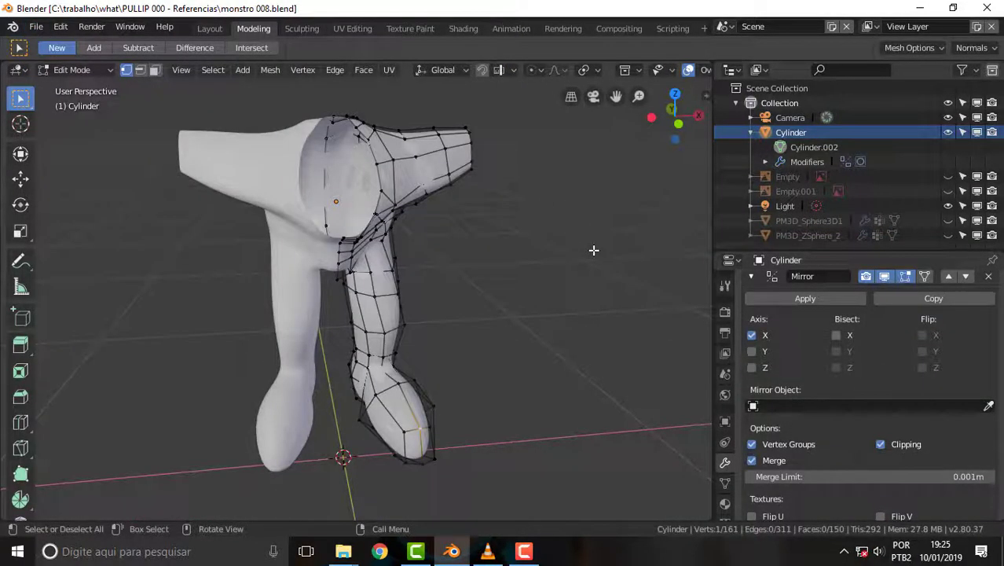
pyautogui.moveTo(521, 214)
pyautogui.mouseDown(button='middle')
pyautogui.moveTo(260, 214)
pyautogui.moveTo(564, 213)
pyautogui.moveTo(508, 218)
pyautogui.mouseUp(button='middle')
pyautogui.scroll(-1, 526, 233)
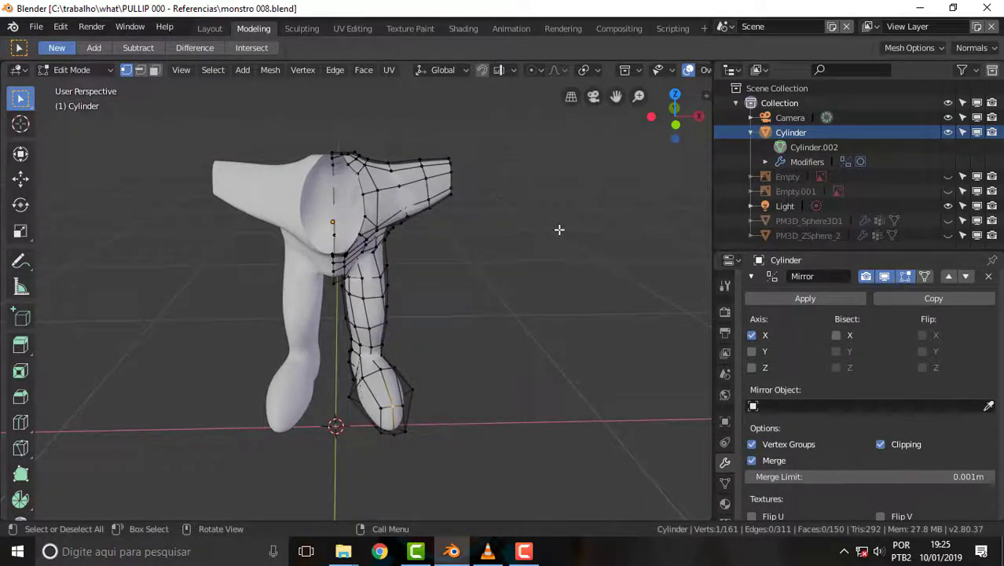
pyautogui.scroll(1, 477, 270)
pyautogui.moveTo(469, 288); pyautogui.dragTo(470, 253, button='middle')
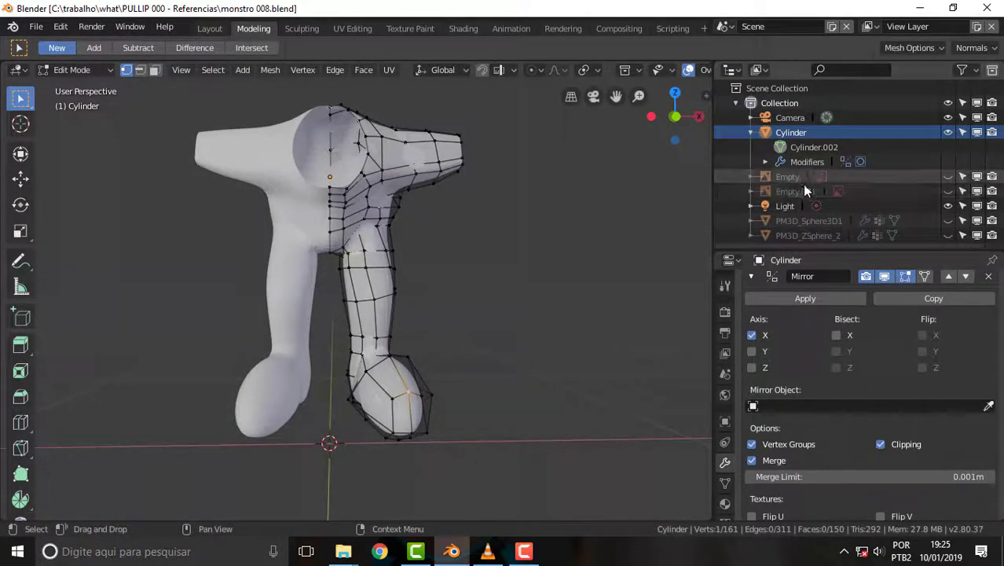
# Step: Make the Cylinder active and box-select the edge loop across the thigh
pyautogui.click(800, 139)
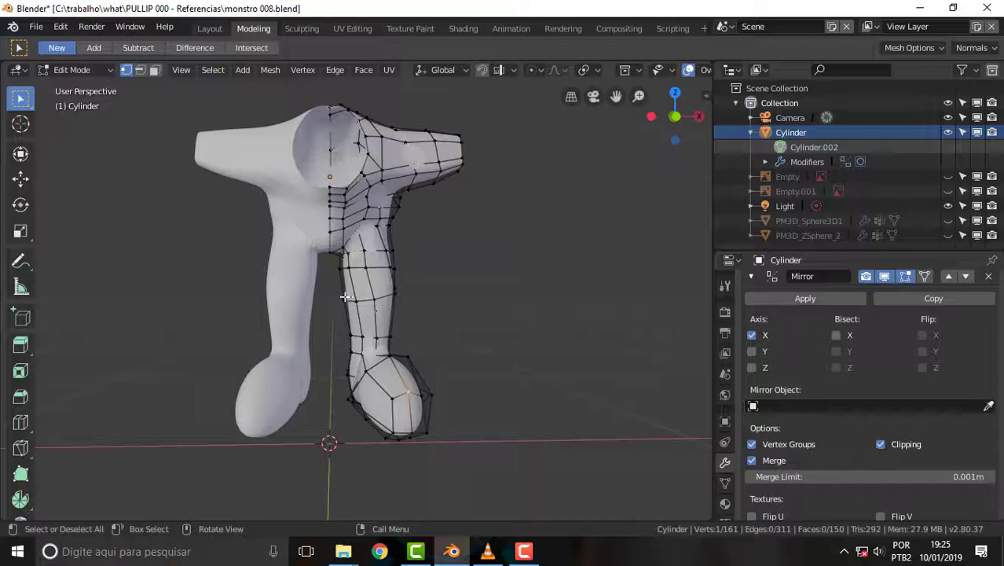
pyautogui.moveTo(330, 285); pyautogui.dragTo(444, 315)
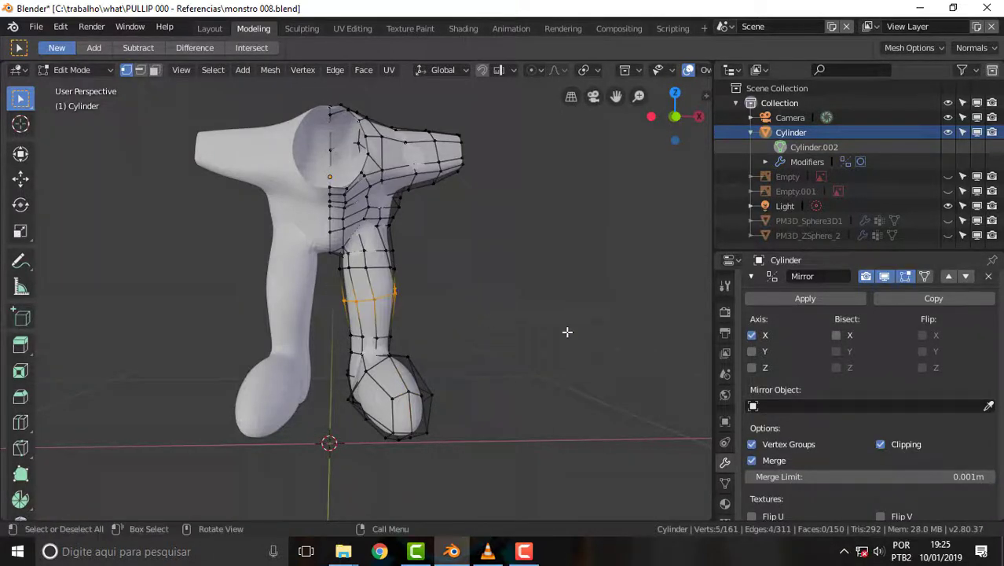
pyautogui.moveTo(567, 332)
pyautogui.mouseDown(button='middle')
pyautogui.moveTo(365, 347)
pyautogui.moveTo(246, 337)
pyautogui.mouseUp(button='middle')
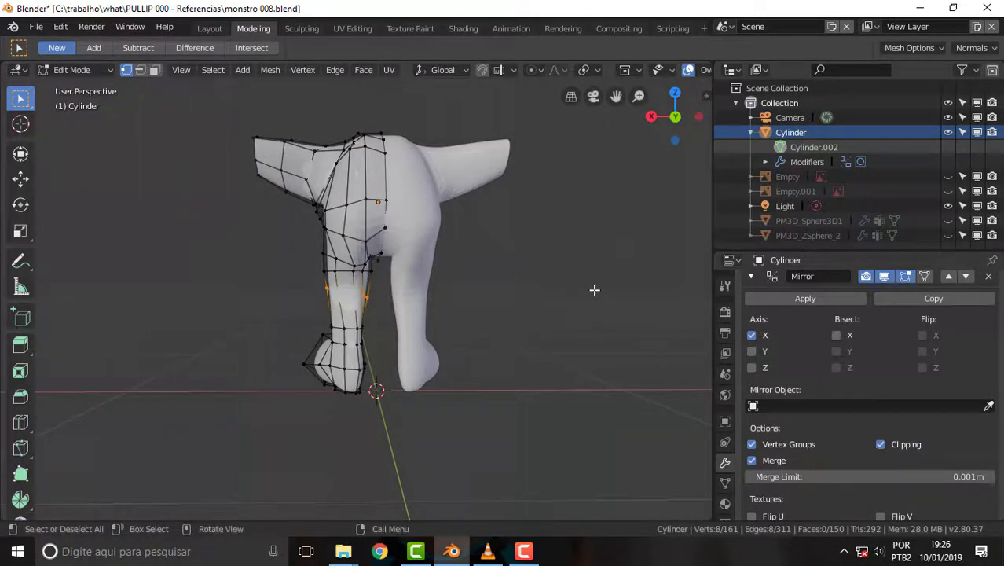
pyautogui.moveTo(594, 287)
pyautogui.mouseDown(button='middle')
pyautogui.moveTo(711, 300)
pyautogui.moveTo(206, 313)
pyautogui.mouseUp(button='middle')
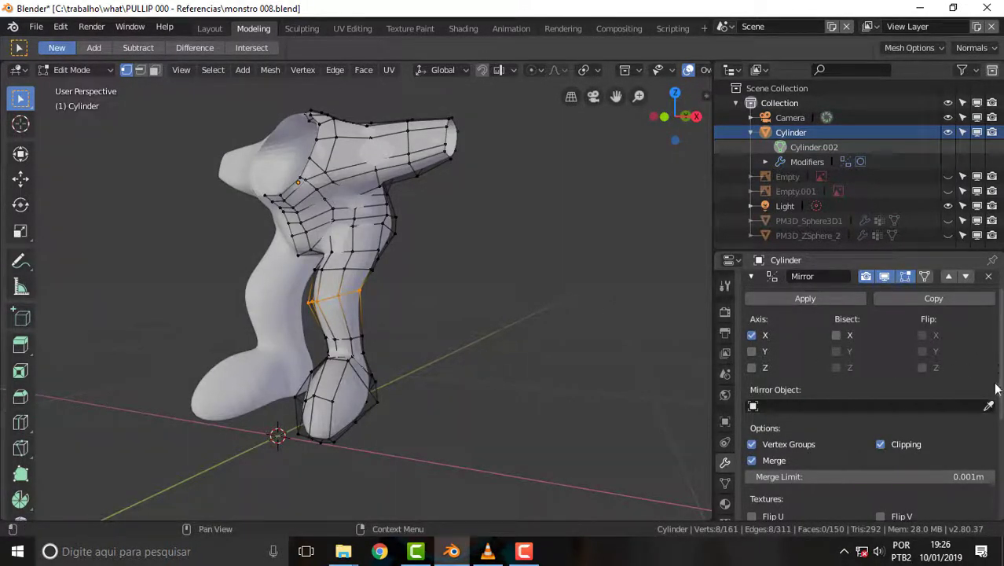
pyautogui.scroll(-1, 475, 286)
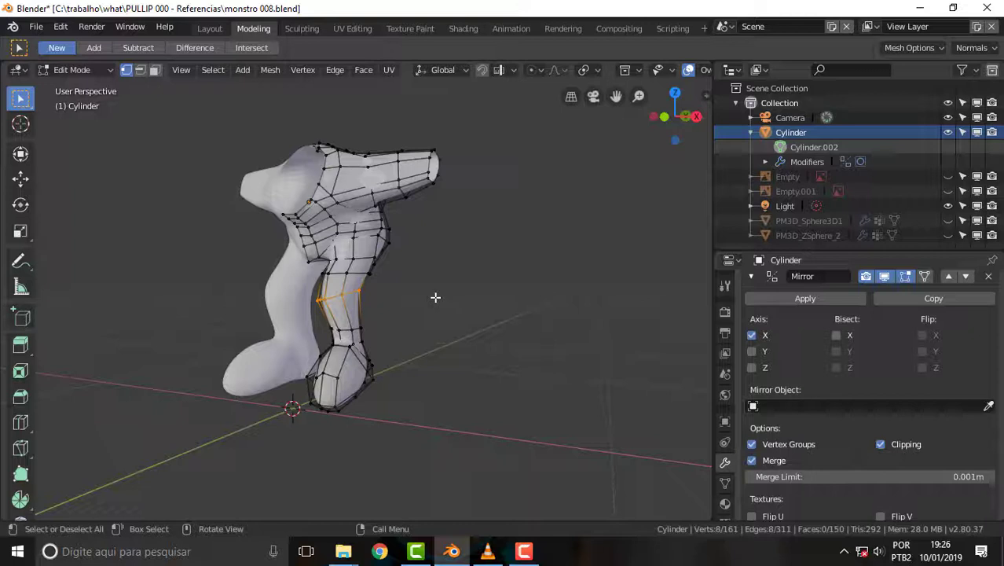
# Step: Flatten the selected thigh loop by scaling it to 0 along Z
pyautogui.press('s')
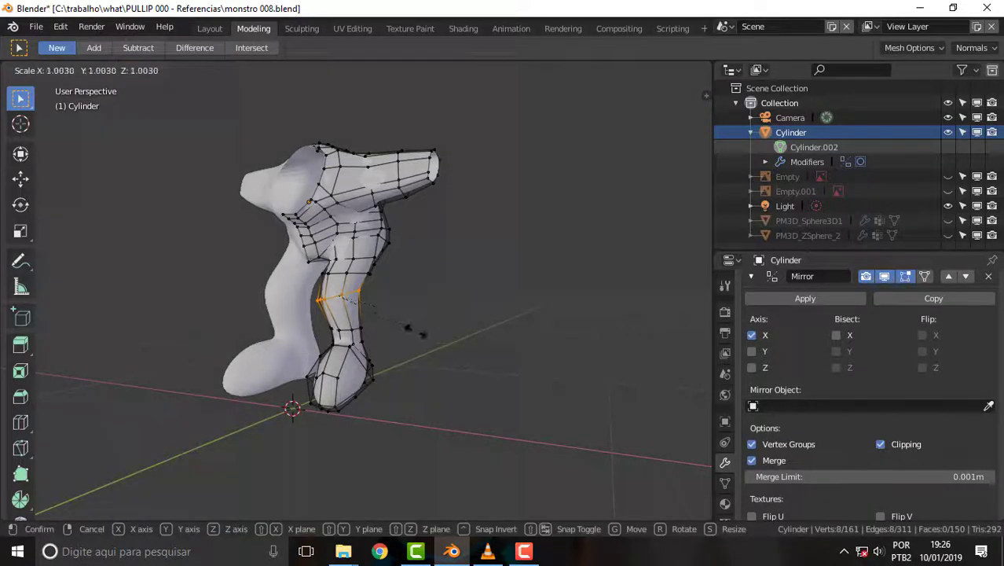
pyautogui.write('z')
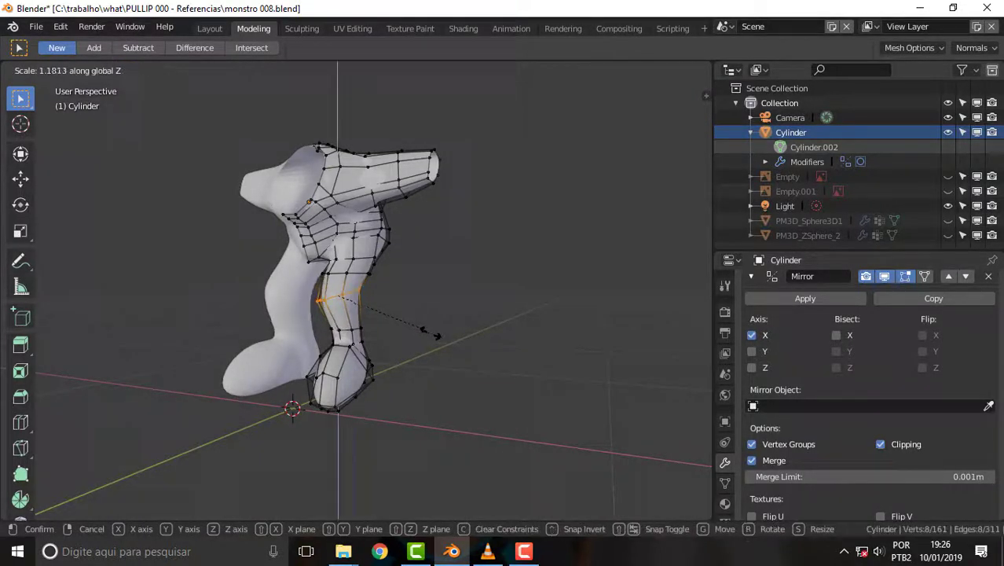
pyautogui.write('0')
pyautogui.press('Return')
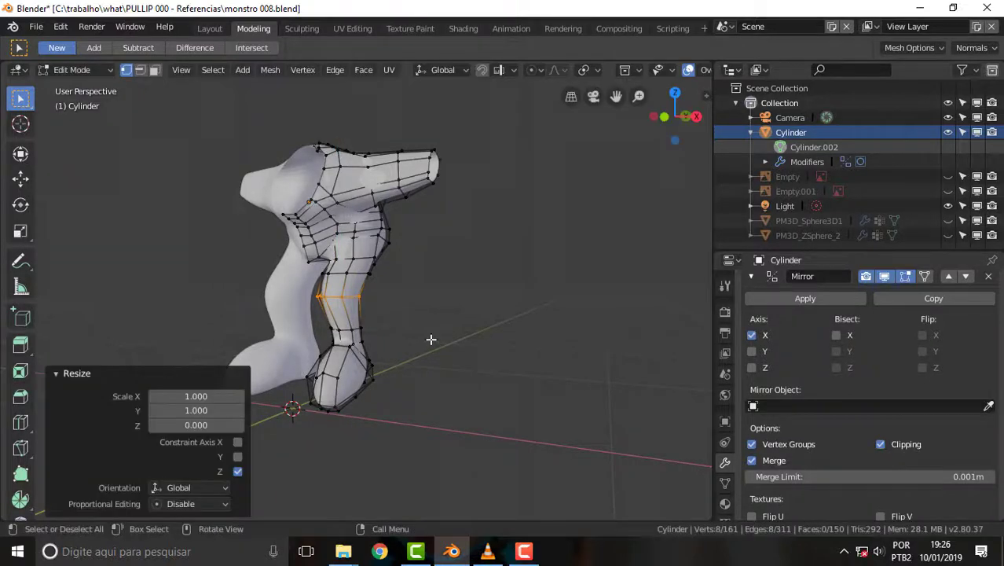
pyautogui.scroll(3, 420, 256)
pyautogui.scroll(3, 424, 261)
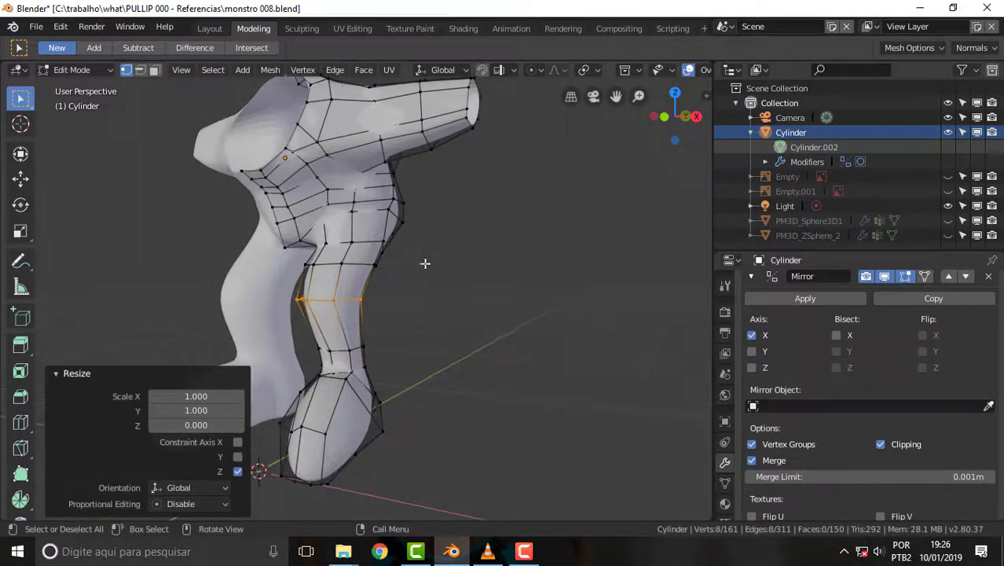
pyautogui.moveTo(426, 262)
pyautogui.mouseDown(button='middle')
pyautogui.moveTo(561, 275)
pyautogui.moveTo(235, 275)
pyautogui.moveTo(186, 263)
pyautogui.moveTo(459, 285)
pyautogui.mouseUp(button='middle')
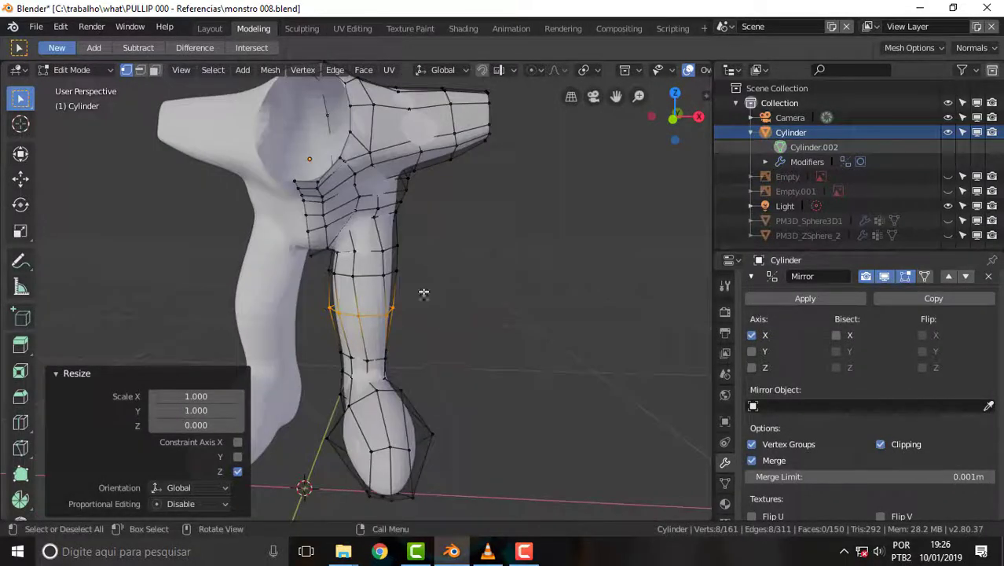
pyautogui.scroll(-2, 551, 293)
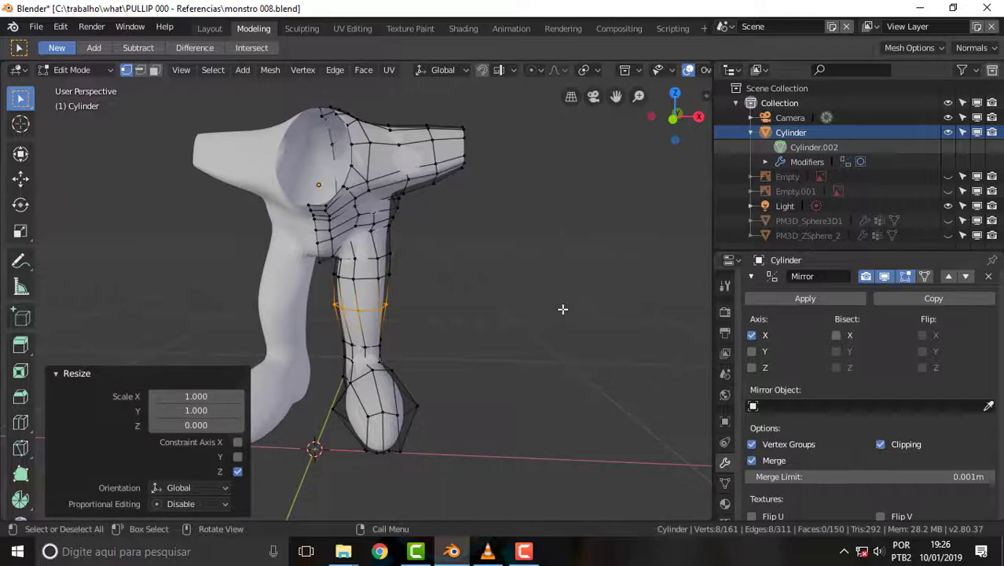
pyautogui.scroll(-2, 563, 309)
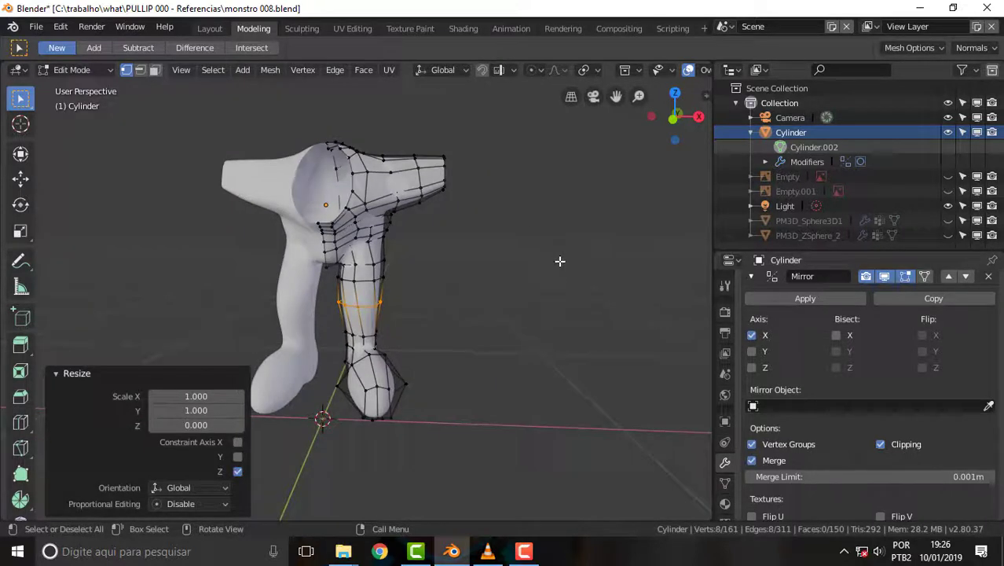
pyautogui.scroll(2, 463, 332)
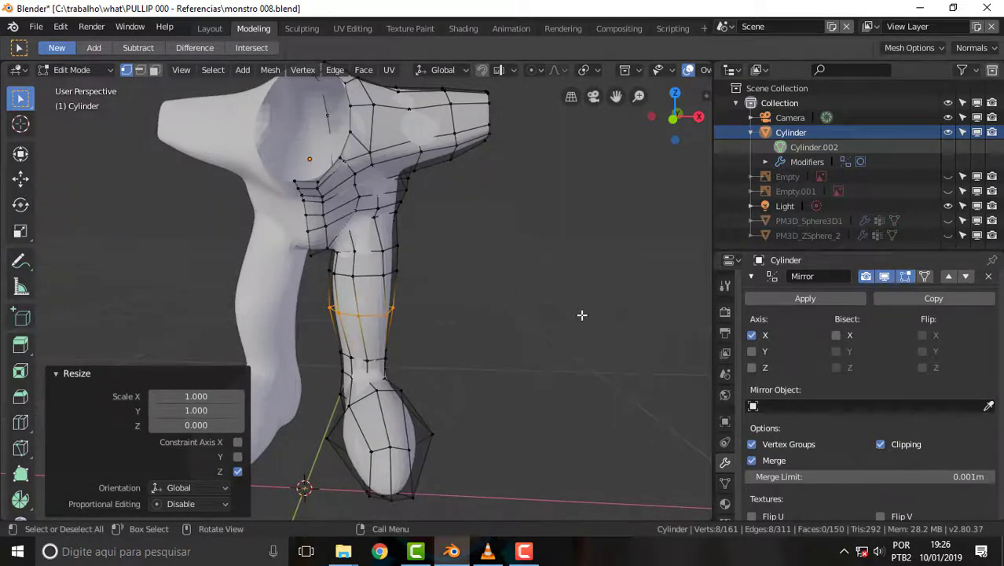
pyautogui.moveTo(583, 313)
pyautogui.mouseDown(button='middle')
pyautogui.moveTo(460, 307)
pyautogui.moveTo(494, 307)
pyautogui.moveTo(522, 329)
pyautogui.mouseUp(button='middle')
# Step: Switch to the right orthographic side view and try a zero-amount bevel on the half leg loop
pyautogui.press('KP_3')
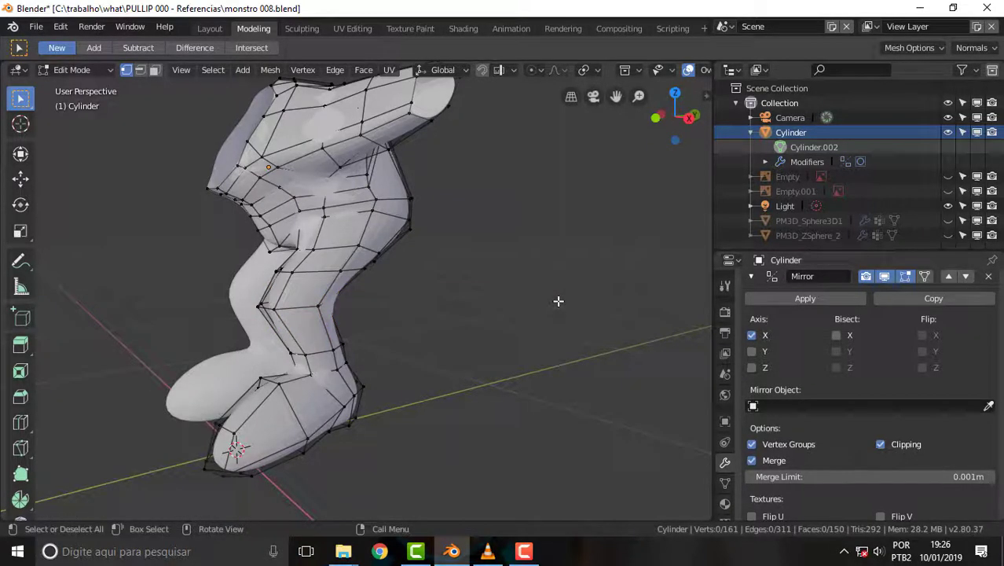
pyautogui.press('KP_5')
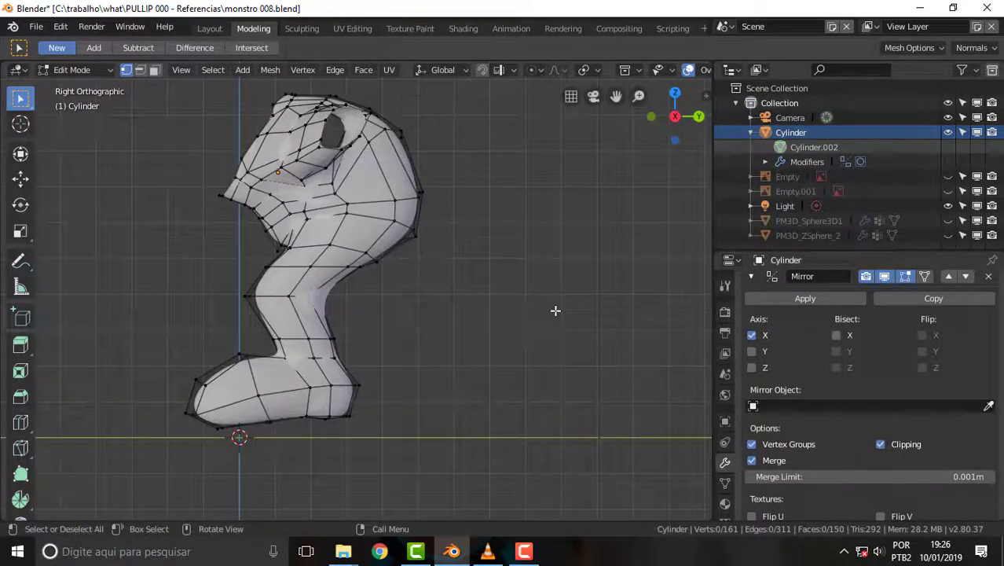
pyautogui.scroll(2, 346, 289)
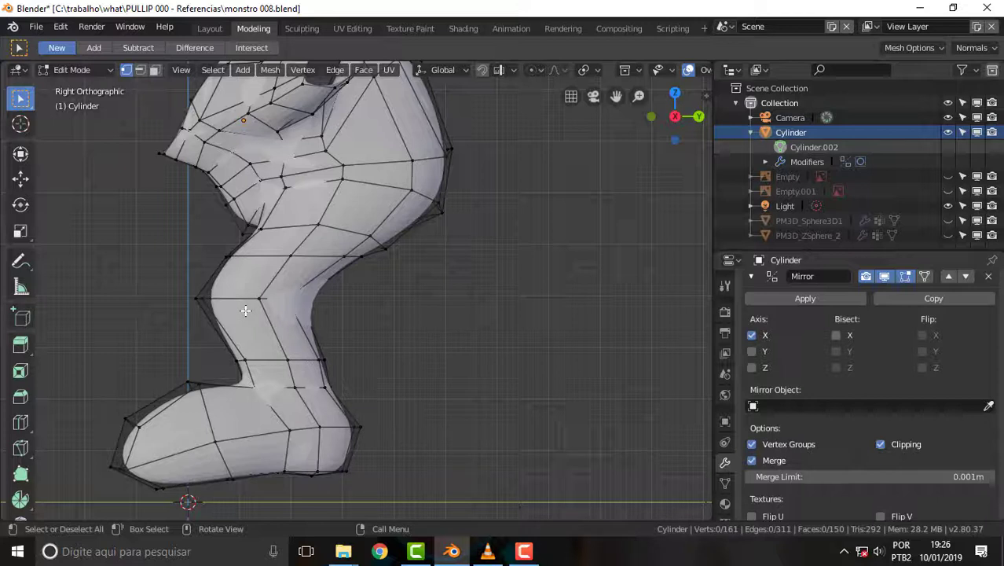
pyautogui.hotkey('ctrl', 'z')
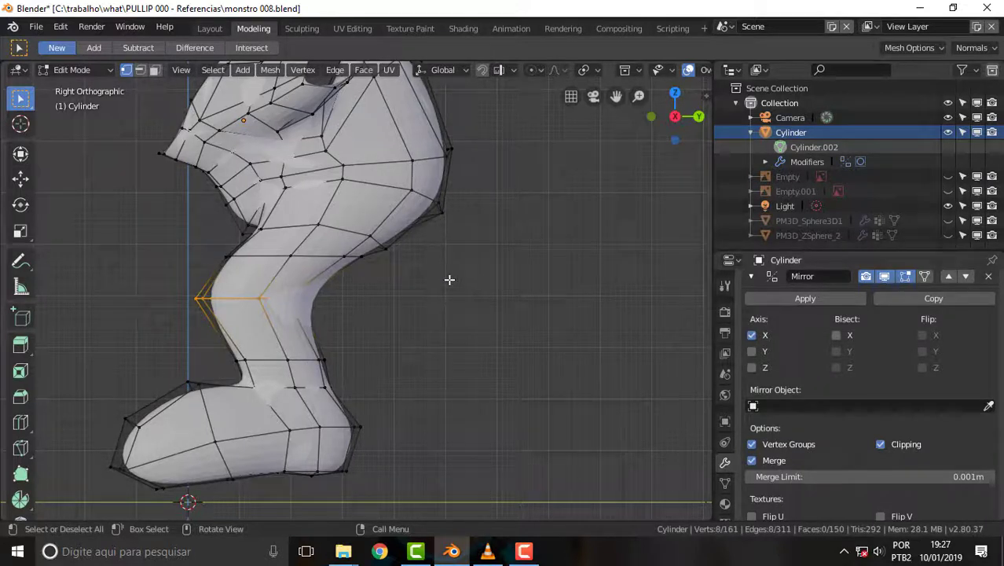
pyautogui.hotkey('ctrl', 'b')
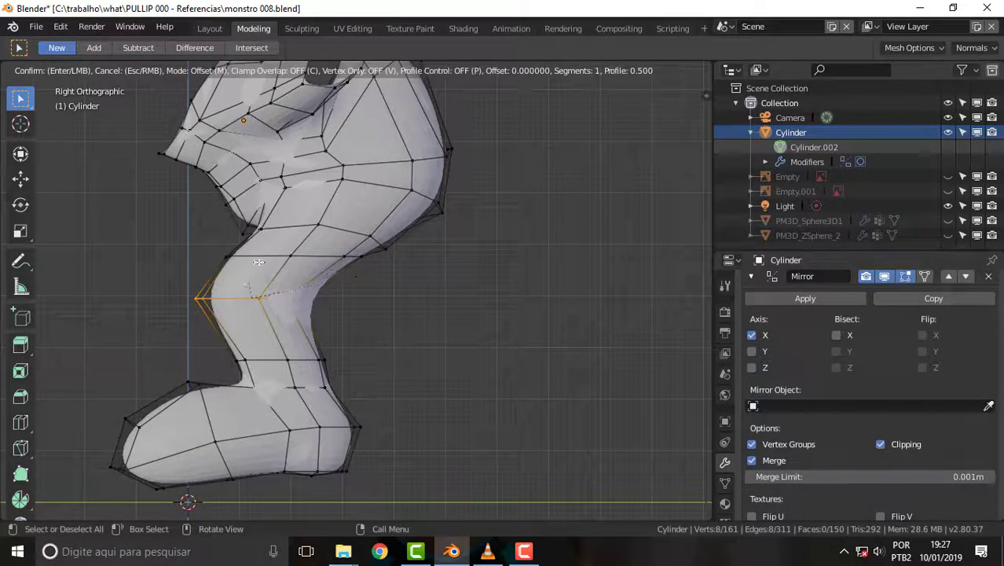
pyautogui.click(262, 284)
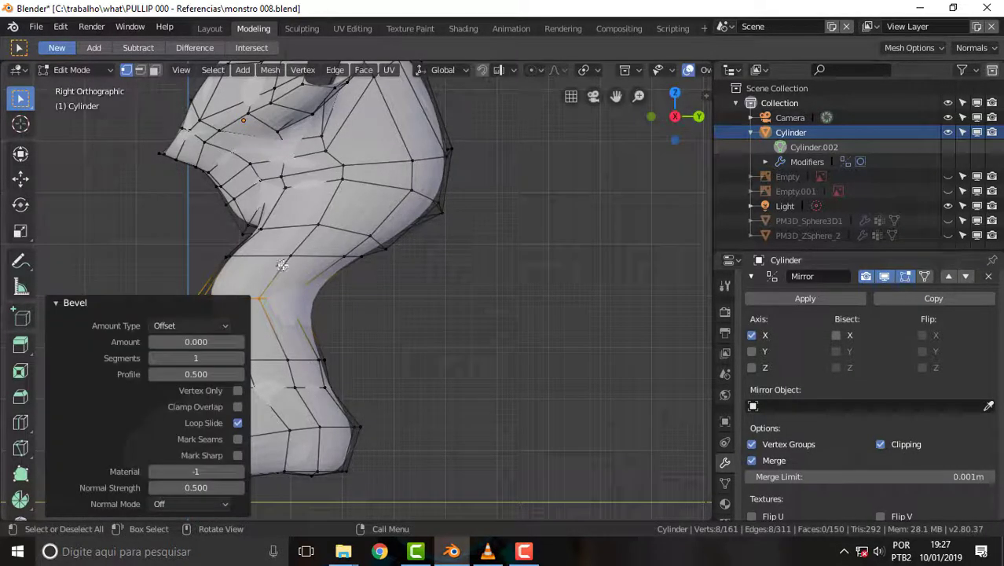
pyautogui.click(183, 301)
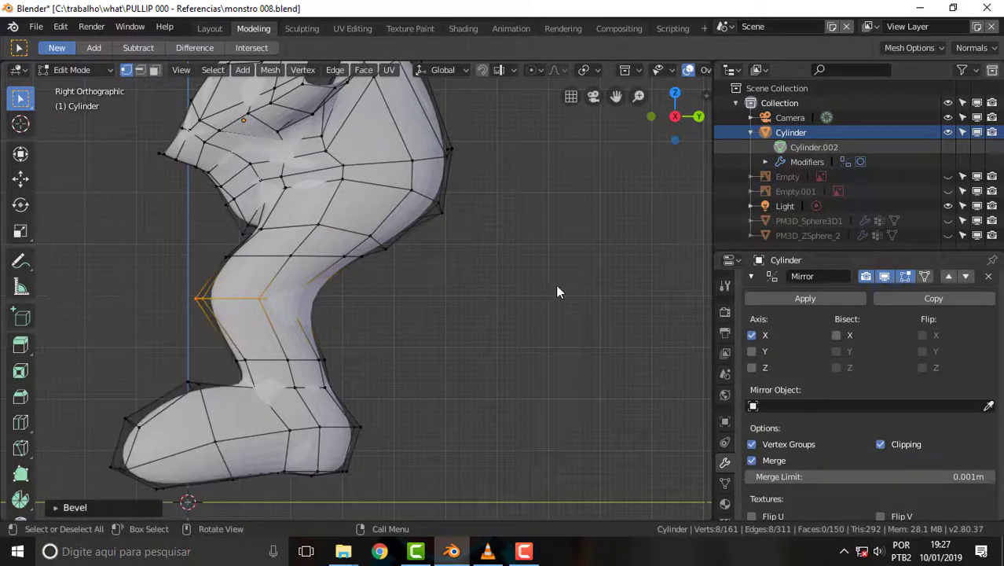
# Step: Select the loop across the middle of the leg and bevel it
pyautogui.click(267, 297)
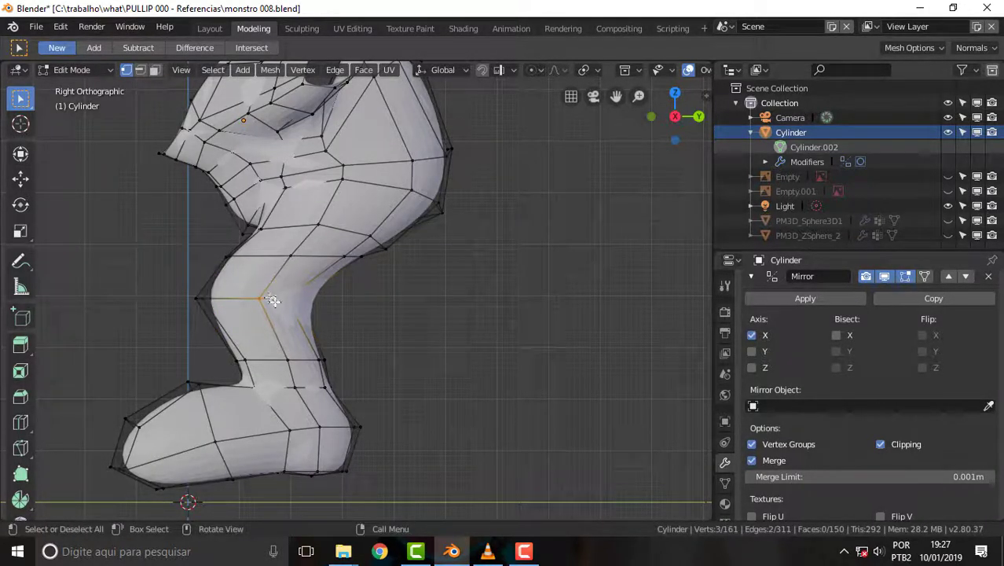
pyautogui.keyDown('alt'); pyautogui.click(270, 300); pyautogui.keyUp('alt')
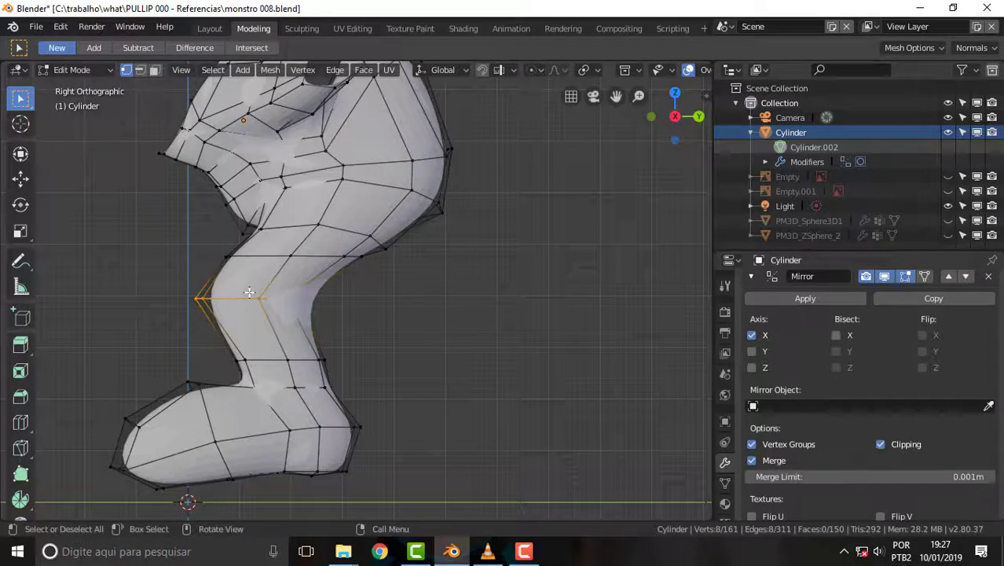
pyautogui.hotkey('ctrl', 'b')
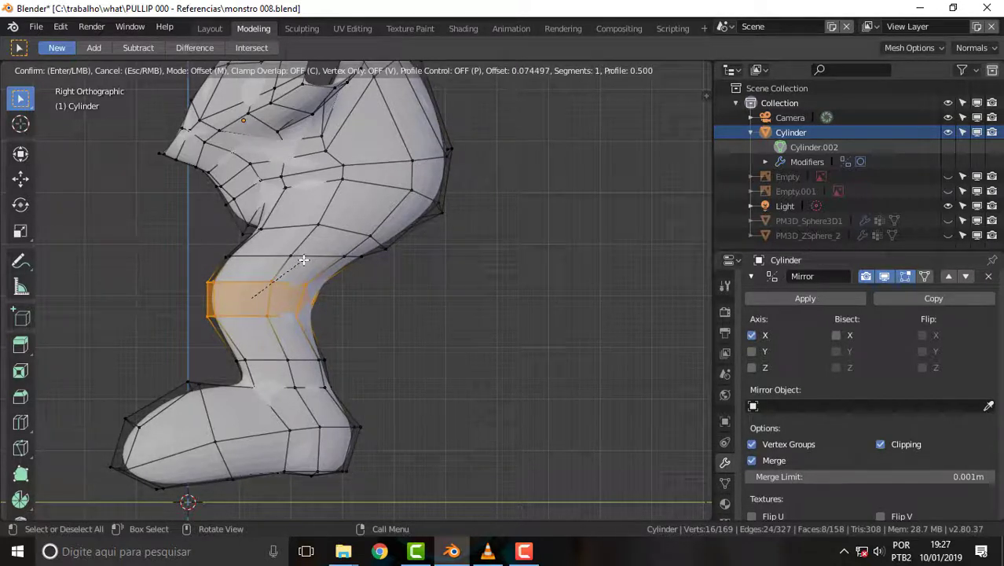
pyautogui.click(303, 259)
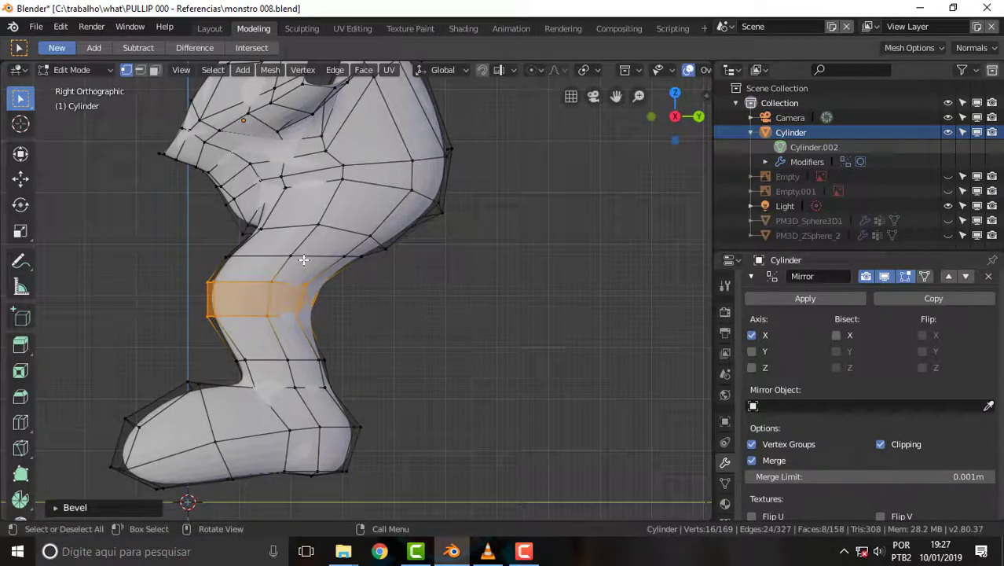
# Step: Set the leg bevel to 2 segments, then deselect the new band
pyautogui.click(55, 507)
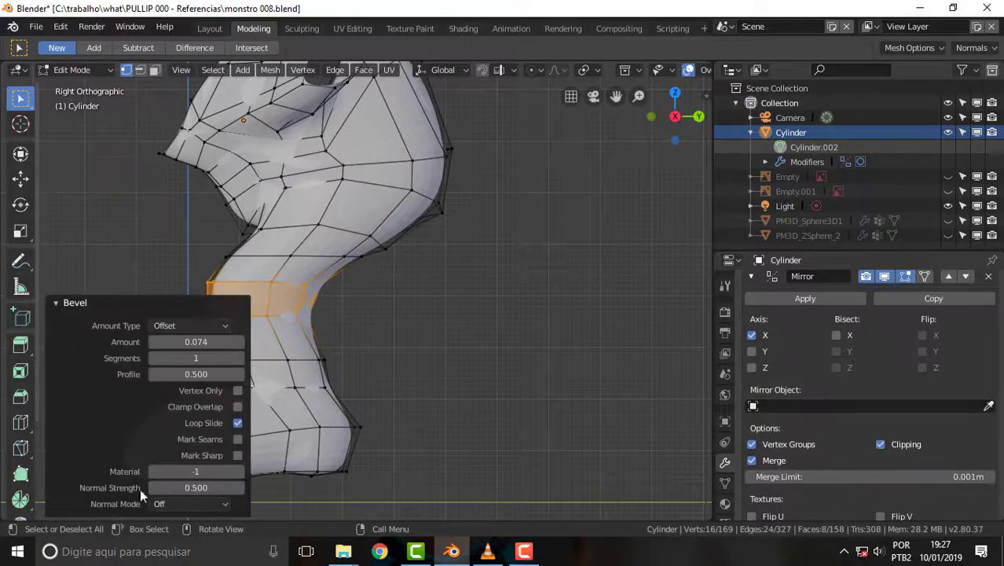
pyautogui.moveTo(183, 360); pyautogui.dragTo(203, 357)
pyautogui.click(198, 358)
pyautogui.write('1')
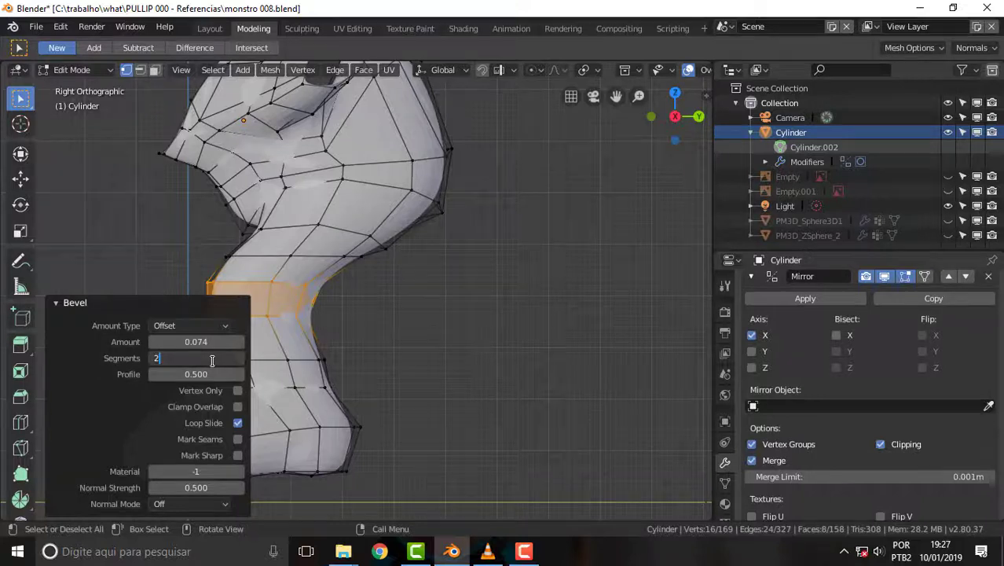
pyautogui.press('Return')
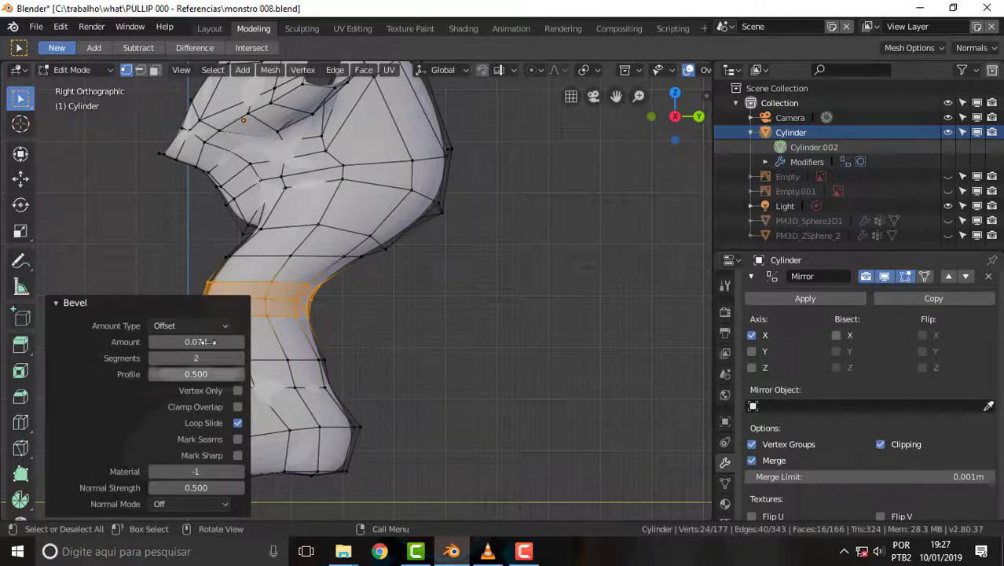
pyautogui.click(119, 306)
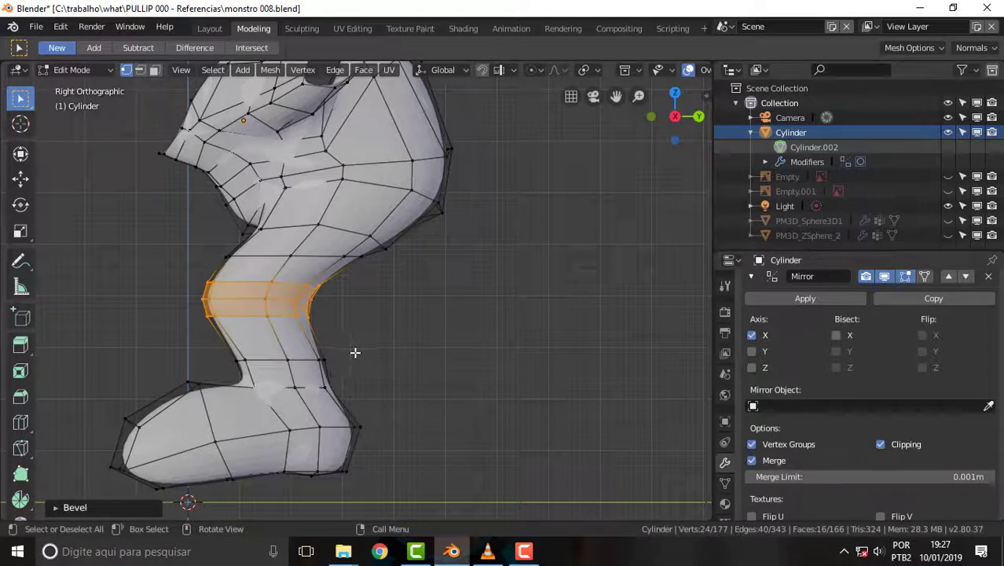
pyautogui.click(369, 311)
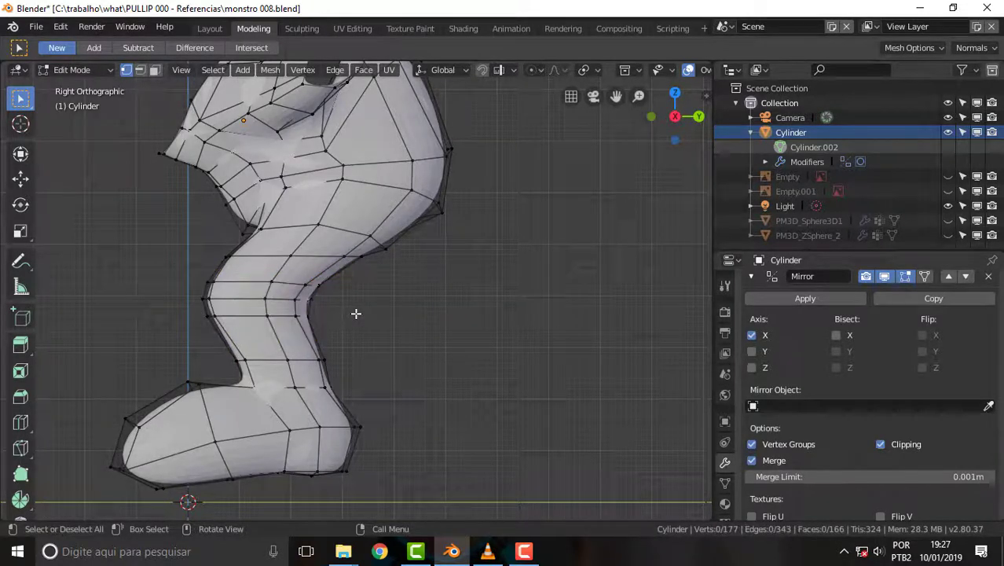
pyautogui.scroll(3, 349, 309)
pyautogui.moveTo(350, 309)
pyautogui.mouseDown(button='middle')
pyautogui.moveTo(460, 307)
pyautogui.moveTo(405, 312)
pyautogui.moveTo(381, 329)
pyautogui.moveTo(352, 321)
pyautogui.moveTo(360, 314)
pyautogui.mouseUp(button='middle')
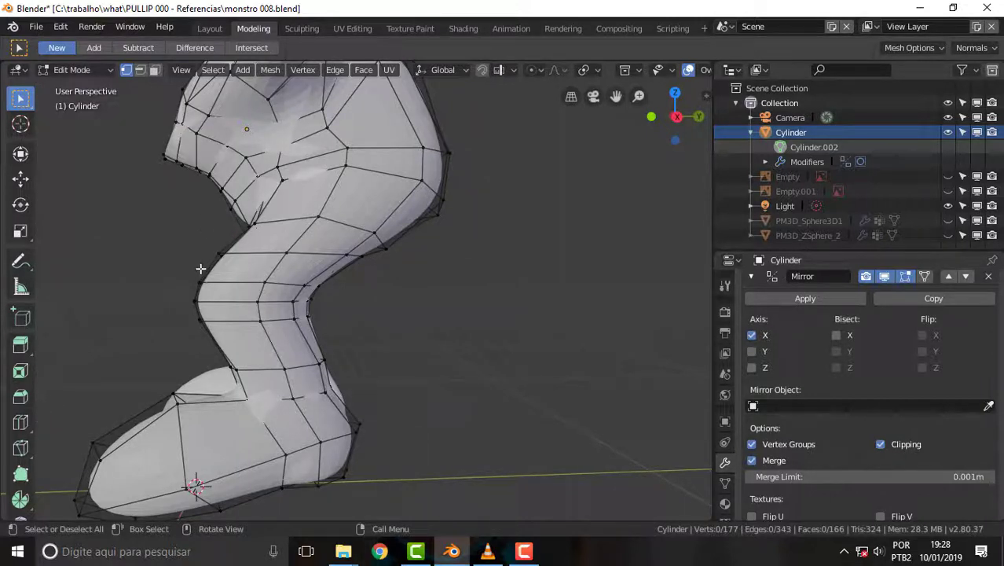
# Step: Rotate two leg edge loops, one after the other, to tilt them along the leg
pyautogui.click(140, 70)
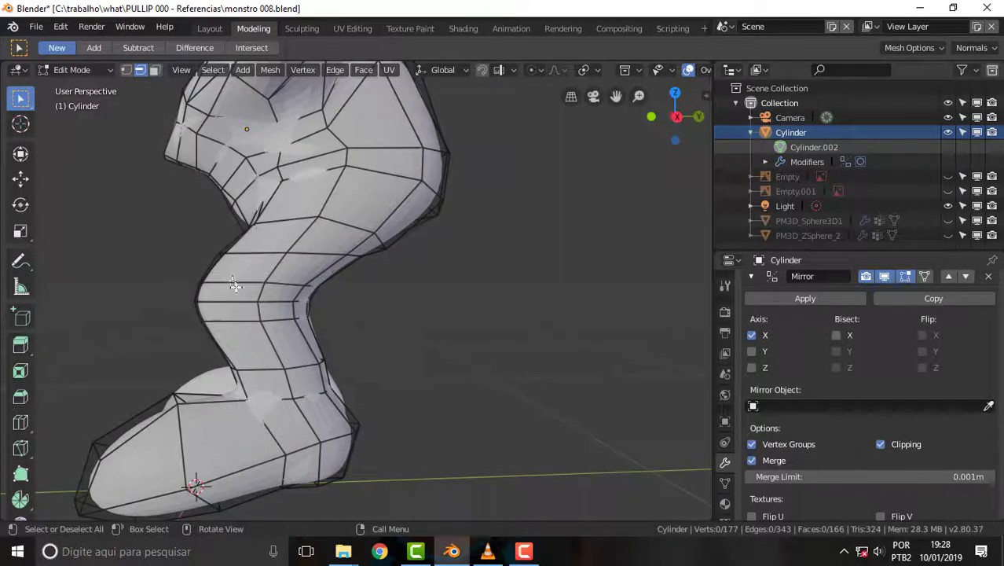
pyautogui.click(234, 281)
pyautogui.keyDown('alt'); pyautogui.click(265, 275); pyautogui.keyUp('alt')
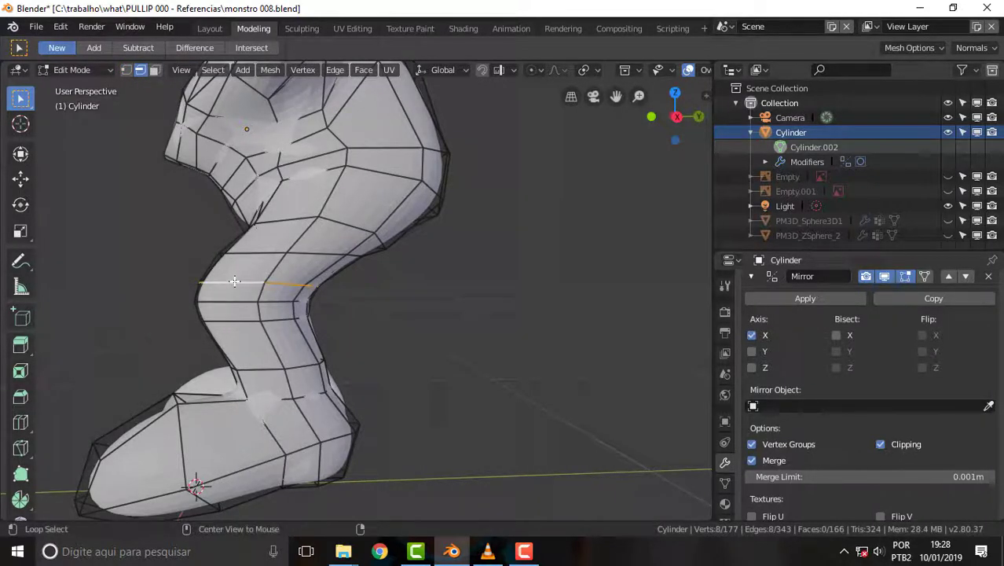
pyautogui.press('r')
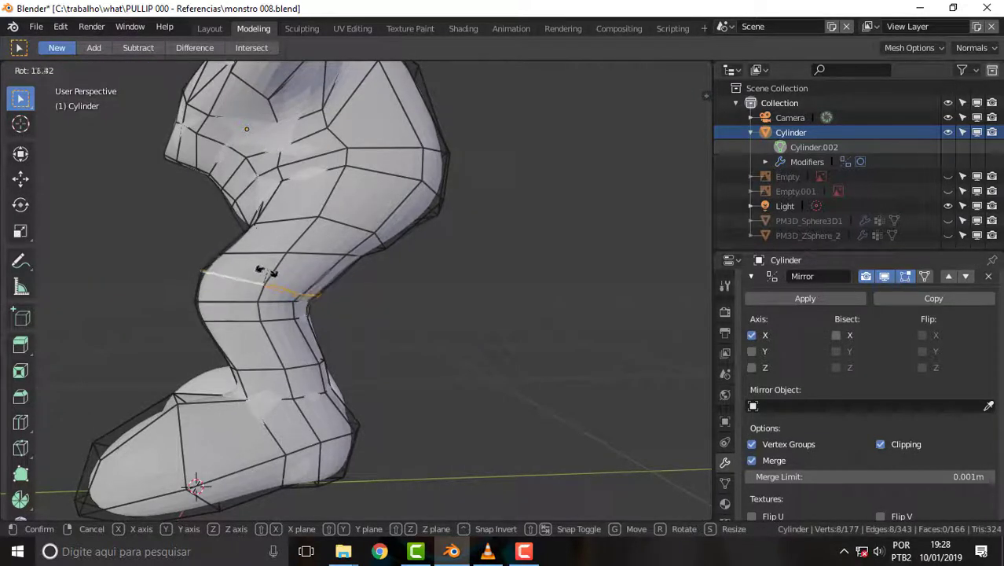
pyautogui.click(266, 269)
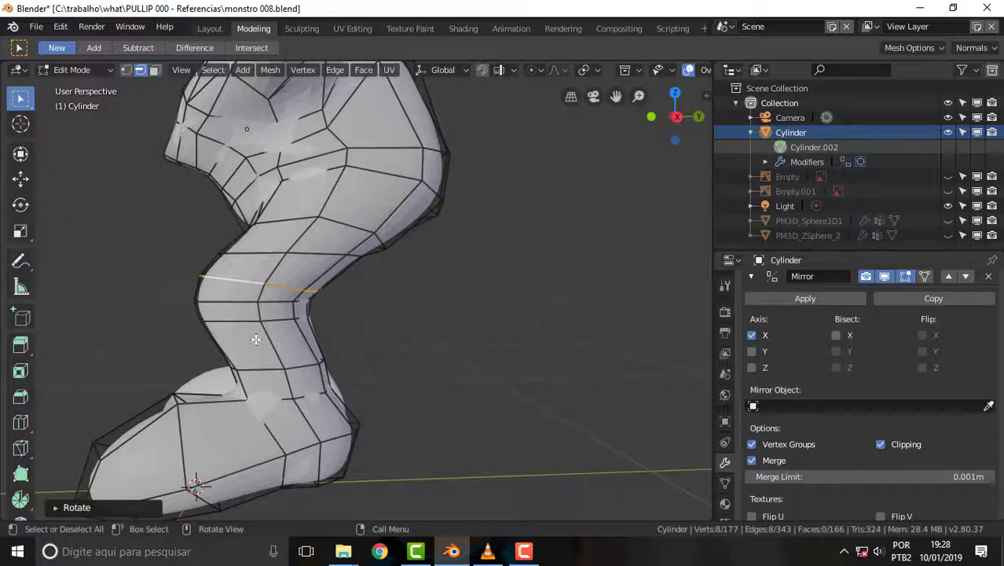
pyautogui.keyDown('alt'); pyautogui.click(234, 320); pyautogui.keyUp('alt')
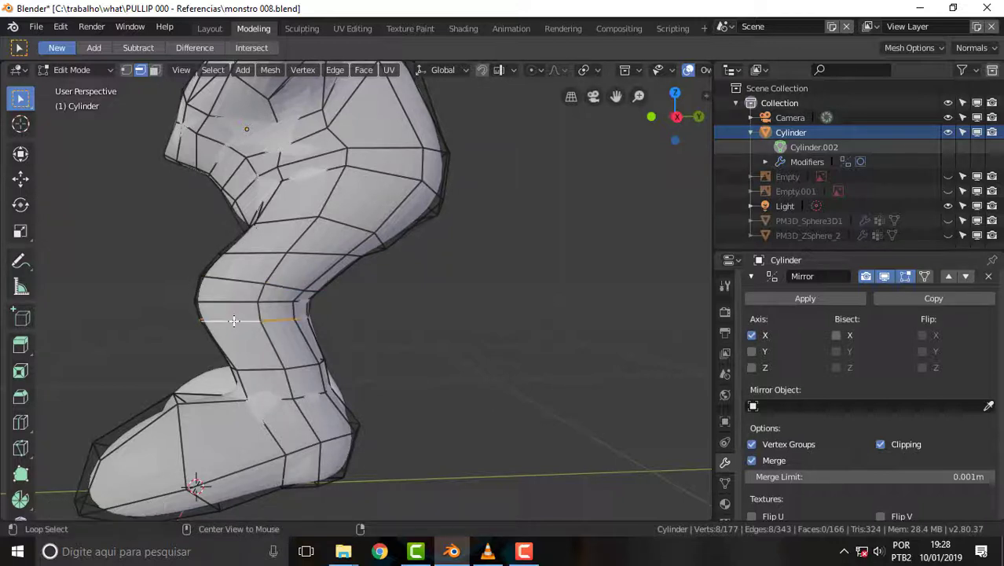
pyautogui.press('r')
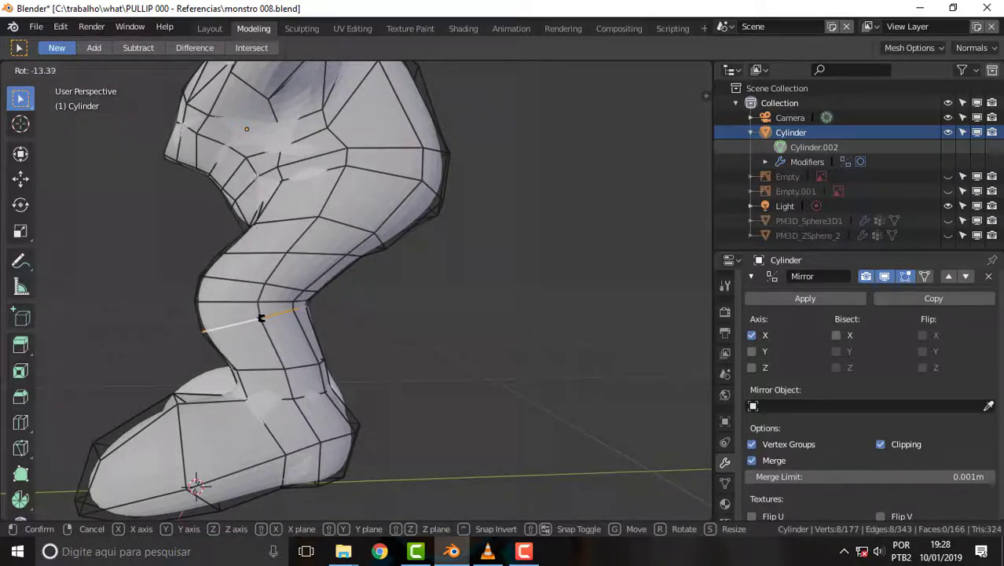
pyautogui.click(260, 317)
pyautogui.moveTo(389, 317); pyautogui.dragTo(387, 315, button='middle')
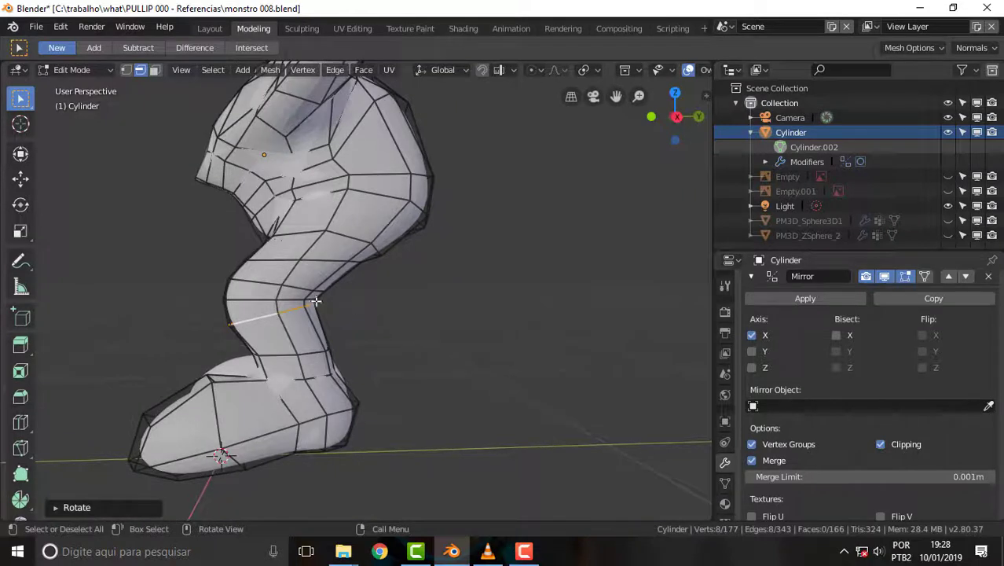
# Step: Move a vertex on the leg's left side outward to follow the sculpt
pyautogui.click(127, 70)
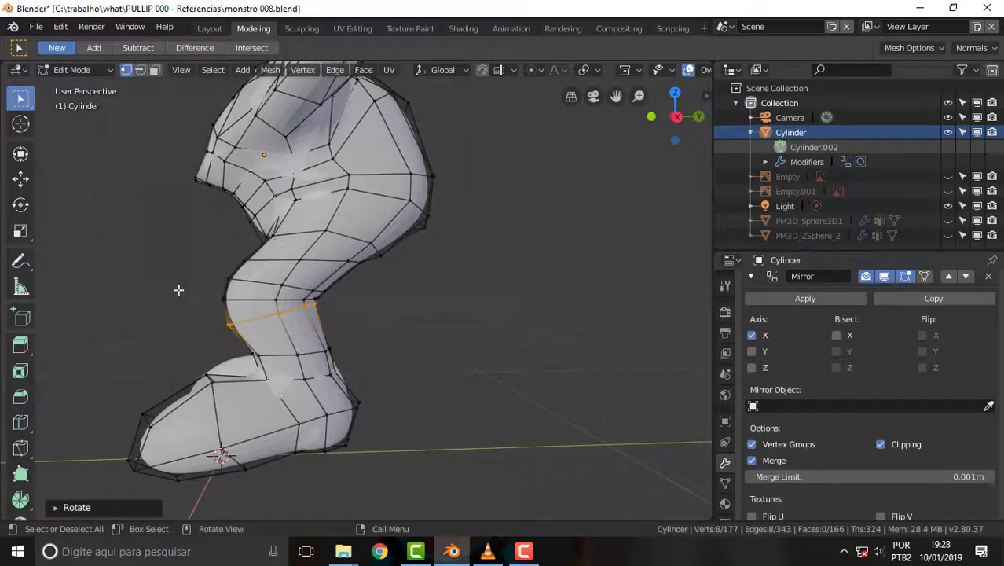
pyautogui.click(240, 308)
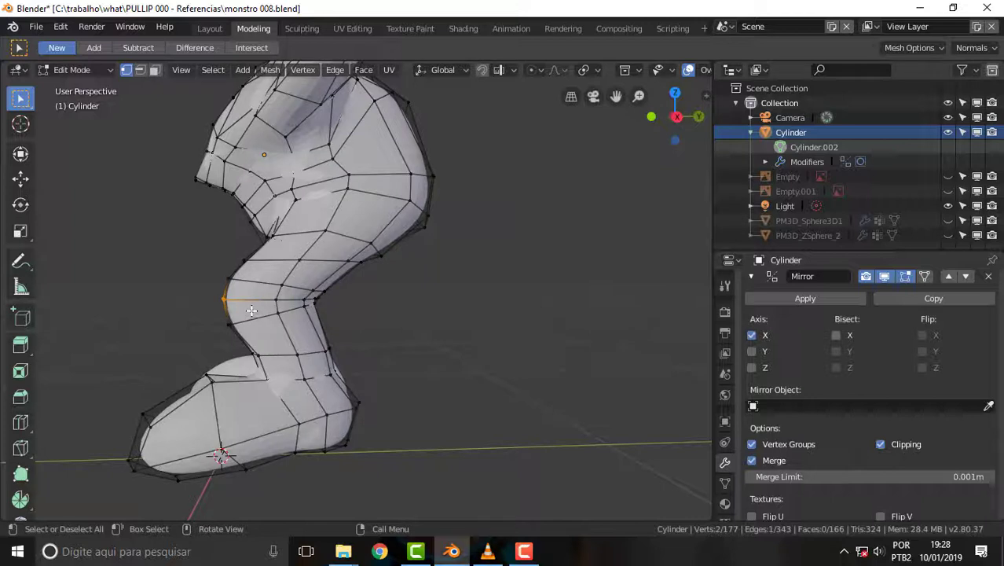
pyautogui.press('g')
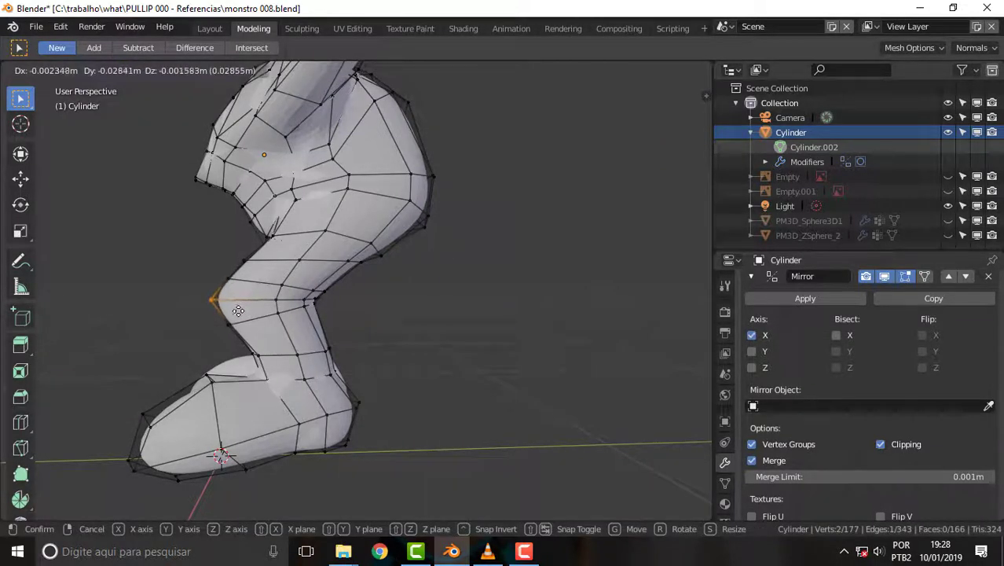
pyautogui.click(234, 312)
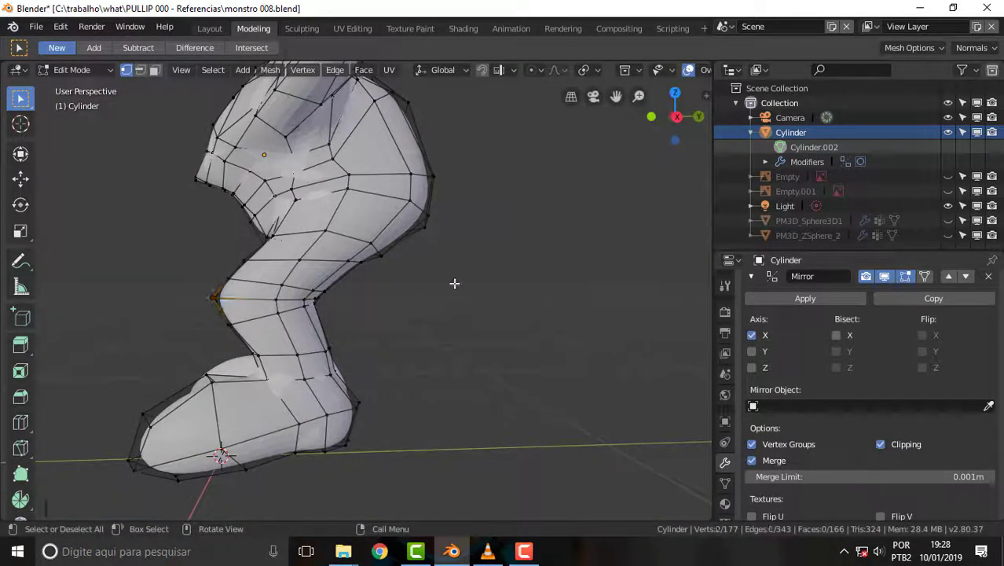
pyautogui.moveTo(455, 281)
pyautogui.mouseDown(button='middle')
pyautogui.moveTo(551, 294)
pyautogui.moveTo(679, 291)
pyautogui.moveTo(429, 291)
pyautogui.moveTo(597, 309)
pyautogui.mouseUp(button='middle')
pyautogui.scroll(-3, 534, 229)
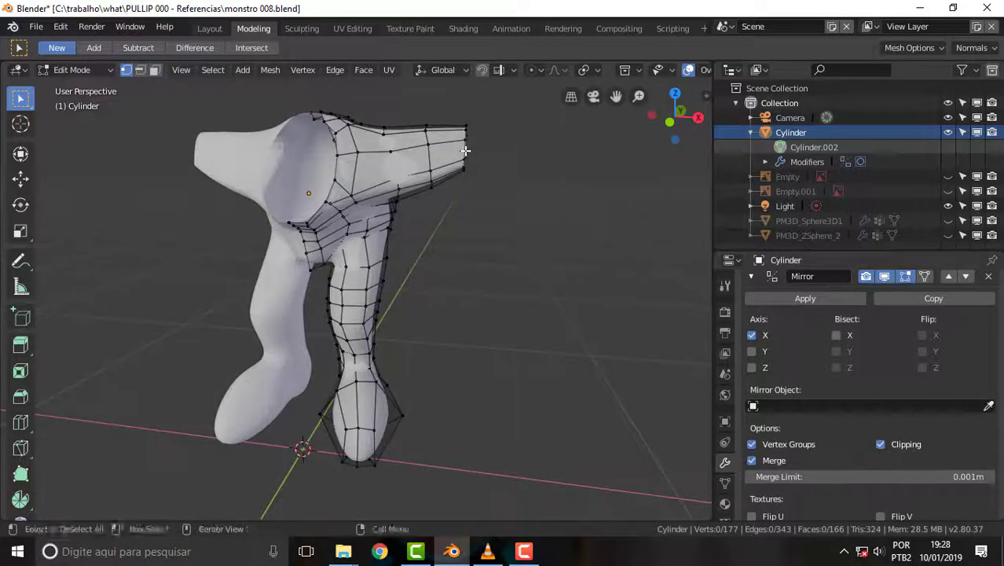
# Step: Extrude the arm's end loop outward to lengthen the arm tube
pyautogui.click(139, 70)
pyautogui.keyDown('alt'); pyautogui.click(464, 153); pyautogui.keyUp('alt')
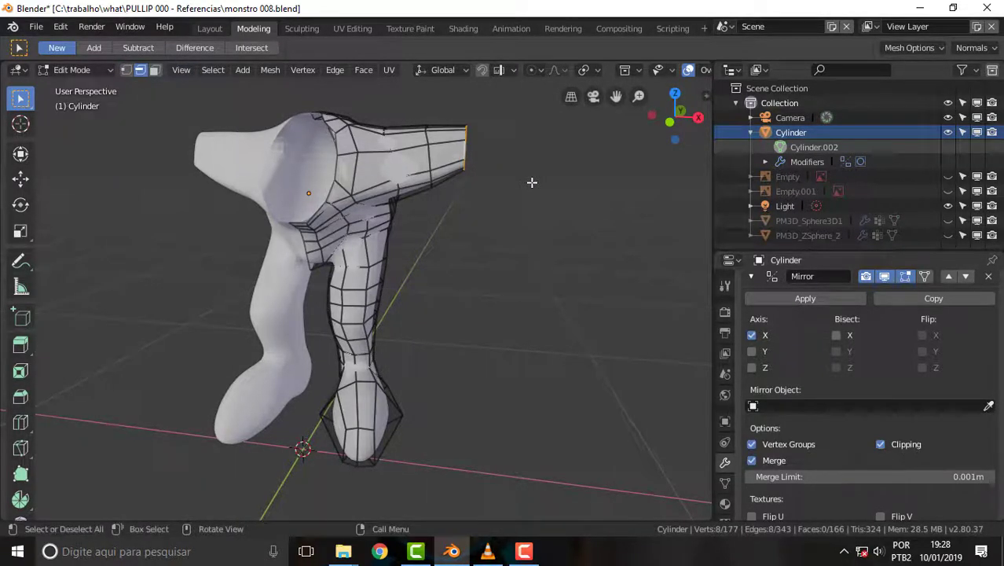
pyautogui.hotkey('ctrl', 'e')
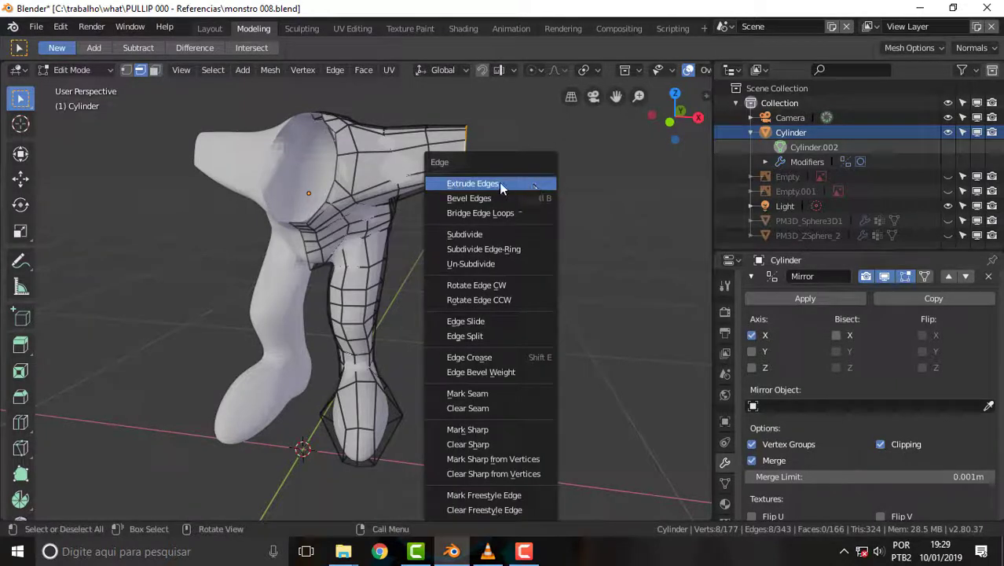
pyautogui.click(499, 184)
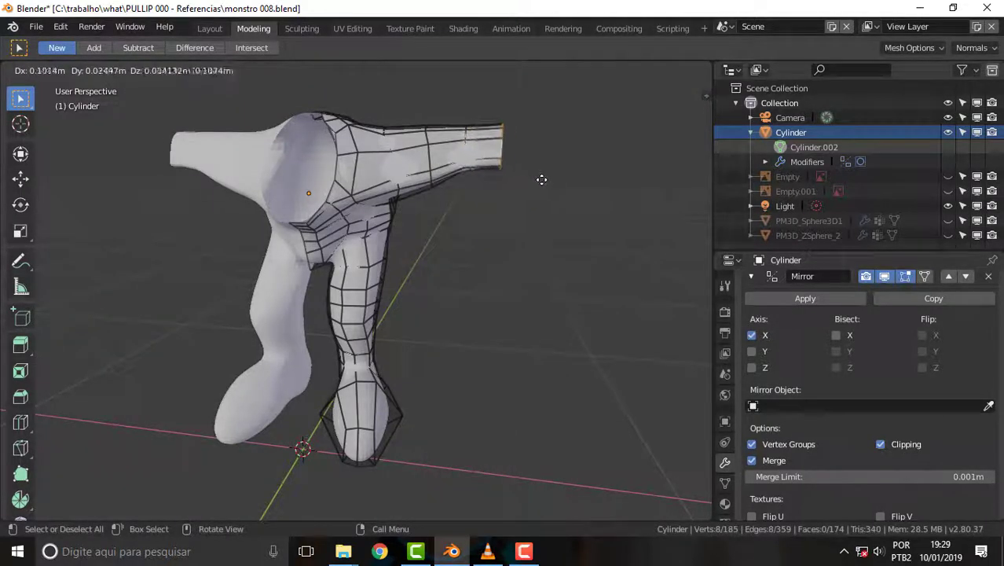
pyautogui.click(582, 190)
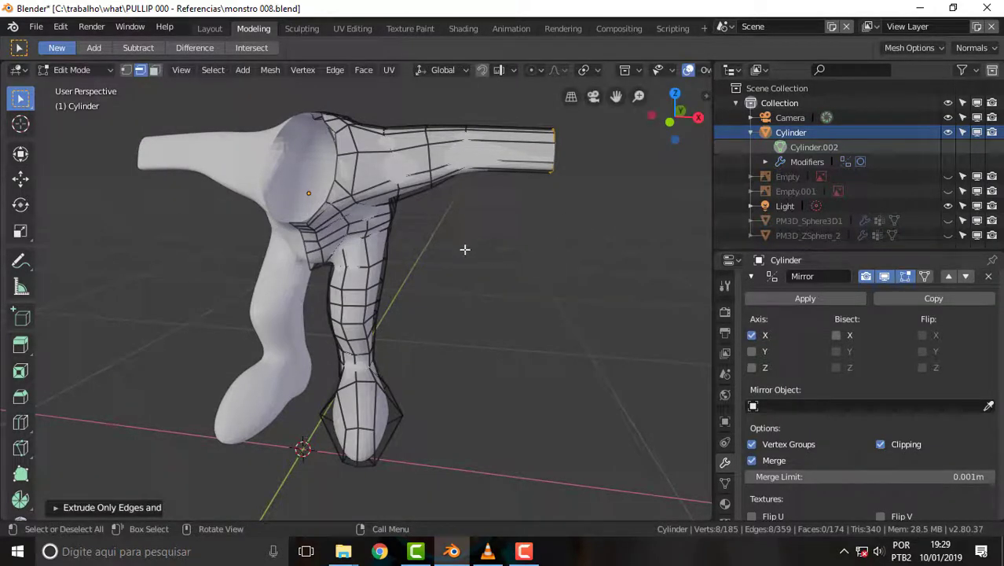
pyautogui.moveTo(452, 235)
pyautogui.mouseDown(button='middle')
pyautogui.moveTo(650, 239)
pyautogui.moveTo(444, 240)
pyautogui.moveTo(447, 267)
pyautogui.moveTo(525, 272)
pyautogui.moveTo(333, 254)
pyautogui.moveTo(358, 255)
pyautogui.mouseUp(button='middle')
pyautogui.scroll(2, 429, 186)
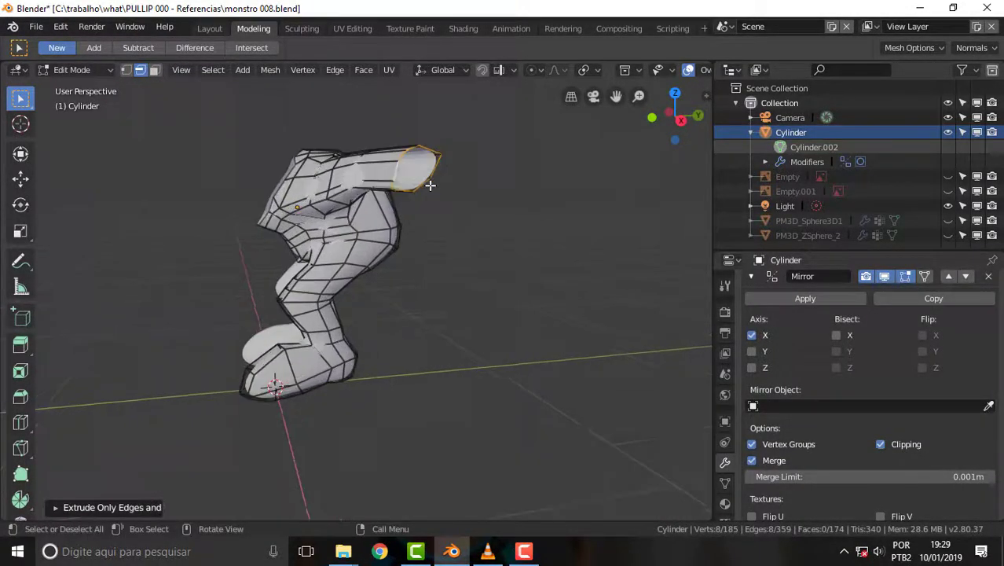
pyautogui.scroll(2, 431, 186)
pyautogui.moveTo(616, 96); pyautogui.dragTo(508, 294)
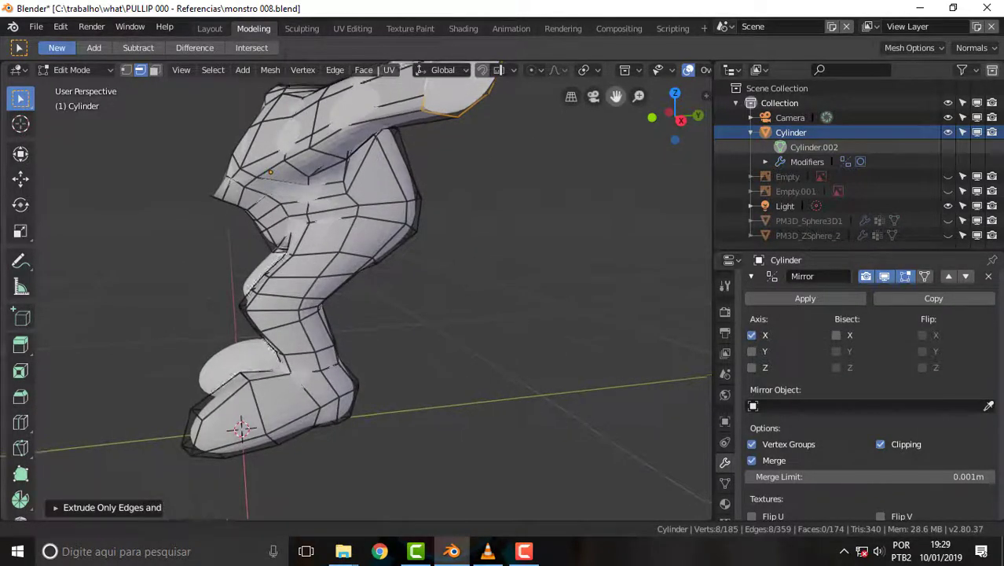
pyautogui.moveTo(509, 294)
pyautogui.mouseDown(button='middle')
pyautogui.moveTo(460, 282)
pyautogui.moveTo(520, 282)
pyautogui.mouseUp(button='middle')
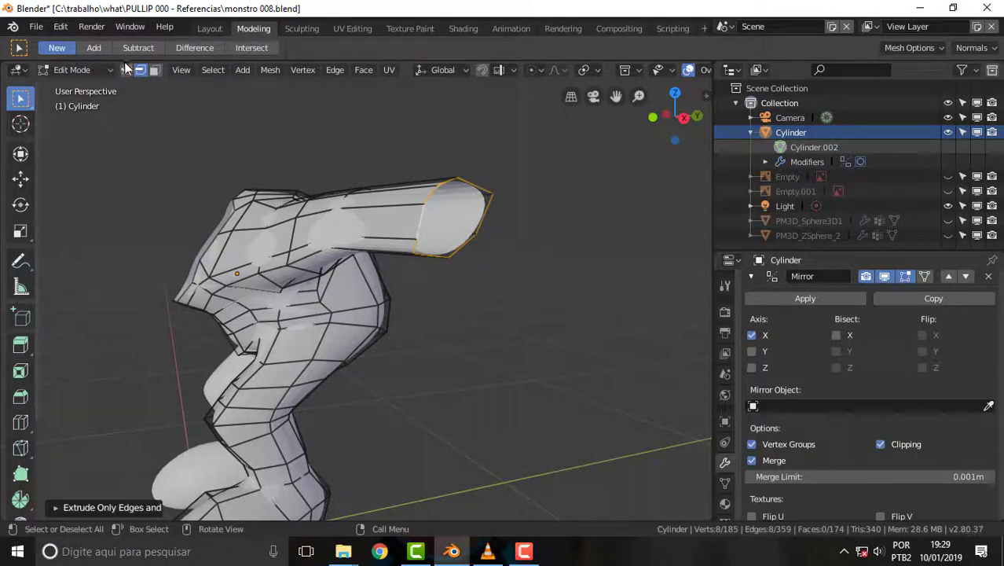
# Step: Nudge two vertices near the arm tip onto the sculpted arm surface
pyautogui.press('1')
pyautogui.click(413, 254)
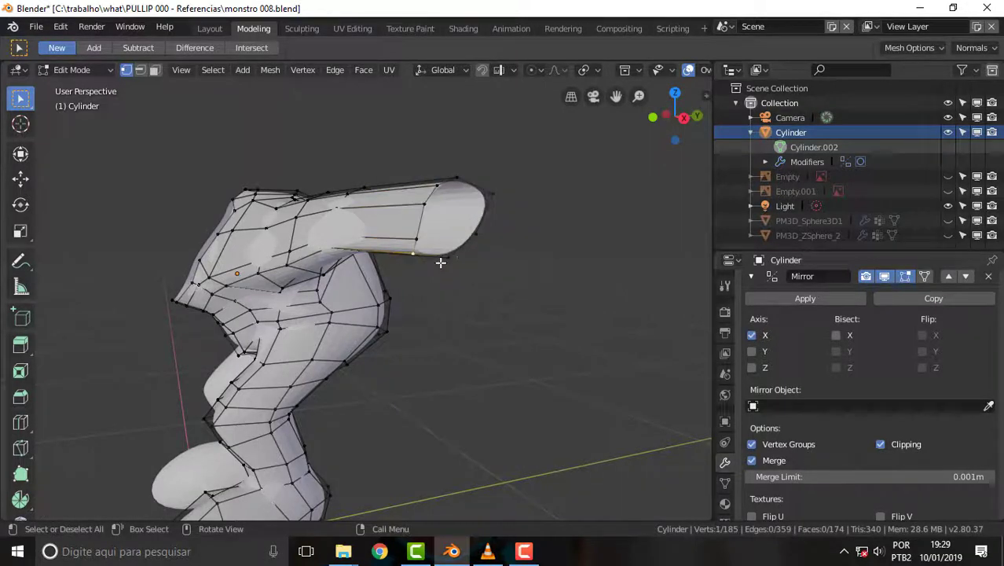
pyautogui.press('g')
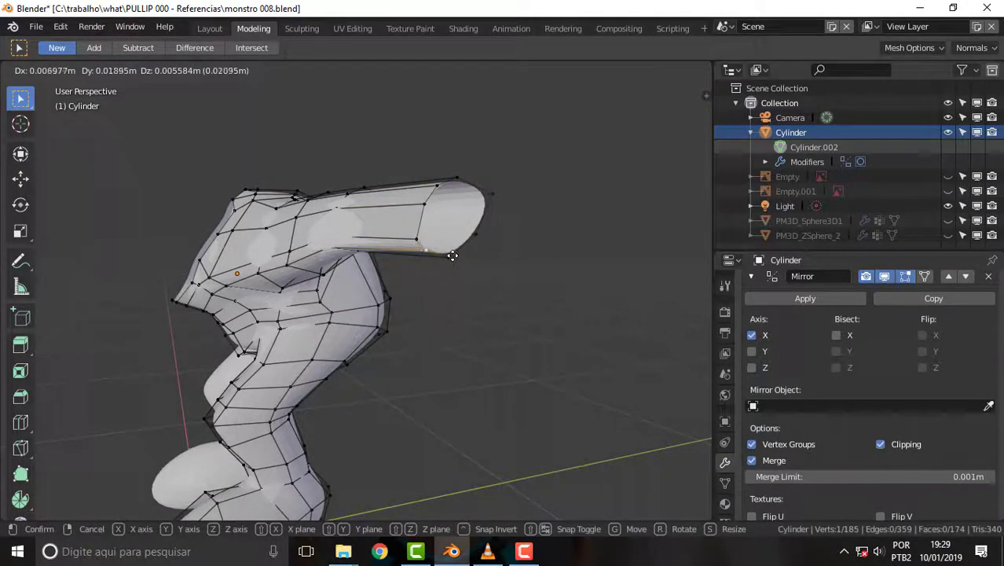
pyautogui.click(452, 255)
pyautogui.click(491, 193)
pyautogui.press('g')
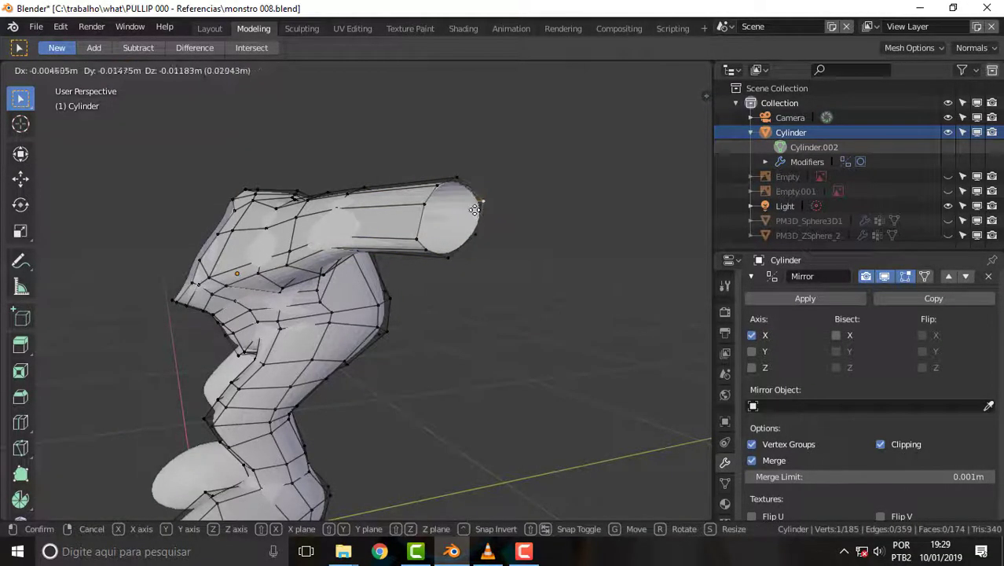
pyautogui.click(476, 207)
pyautogui.moveTo(542, 198)
pyautogui.mouseDown(button='middle')
pyautogui.moveTo(498, 202)
pyautogui.moveTo(664, 197)
pyautogui.moveTo(639, 202)
pyautogui.mouseUp(button='middle')
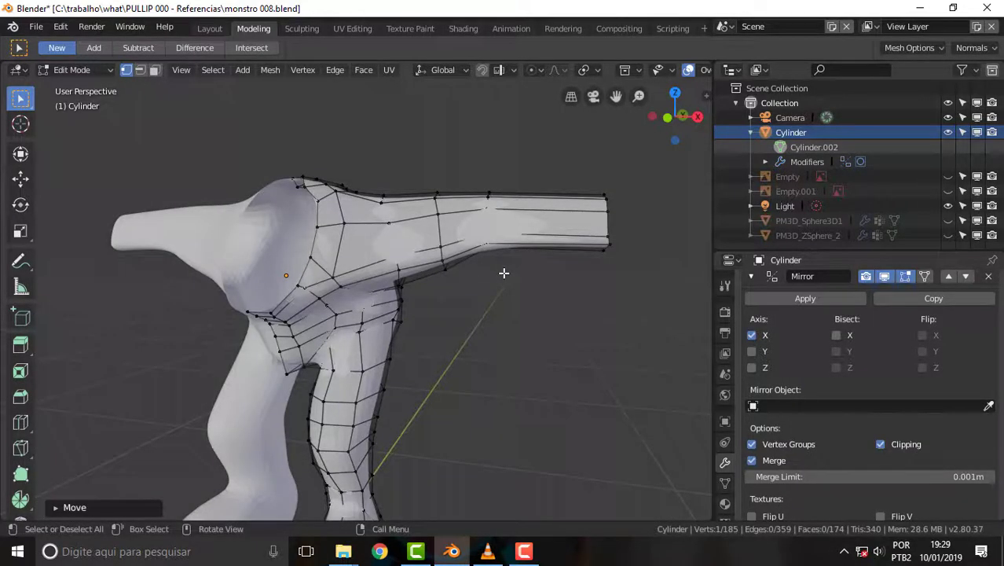
pyautogui.moveTo(505, 271)
pyautogui.mouseDown(button='middle')
pyautogui.moveTo(492, 298)
pyautogui.moveTo(525, 291)
pyautogui.moveTo(511, 298)
pyautogui.mouseUp(button='middle')
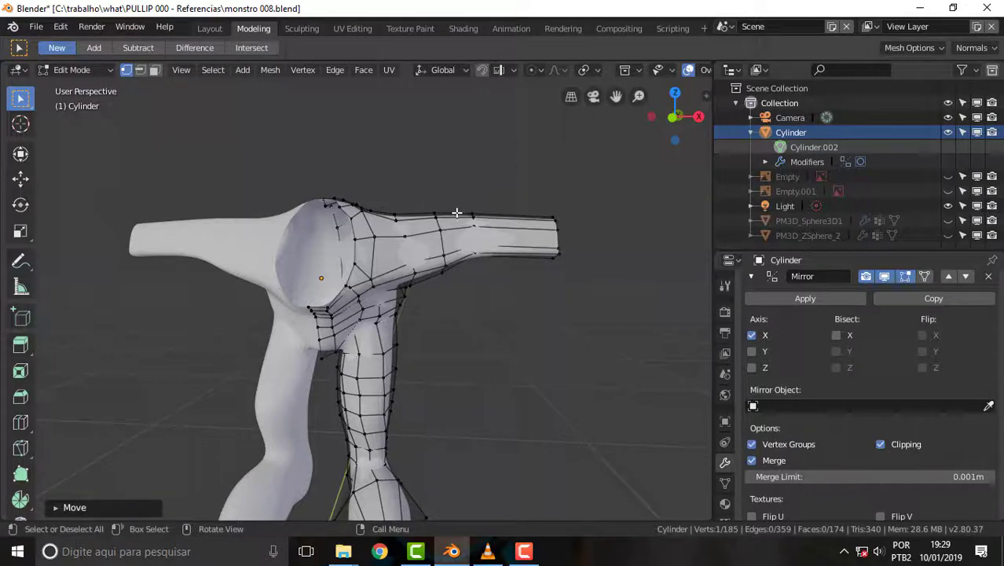
# Step: Select the edge loop around the middle of the arm and bevel it with amount 0.070
pyautogui.click(140, 69)
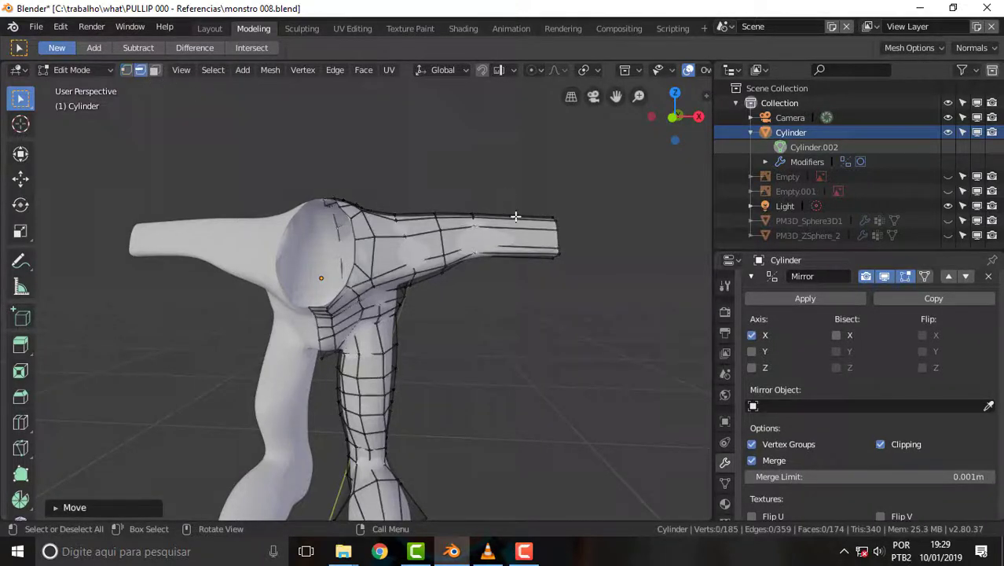
pyautogui.keyDown('alt'); pyautogui.click(475, 224); pyautogui.keyUp('alt')
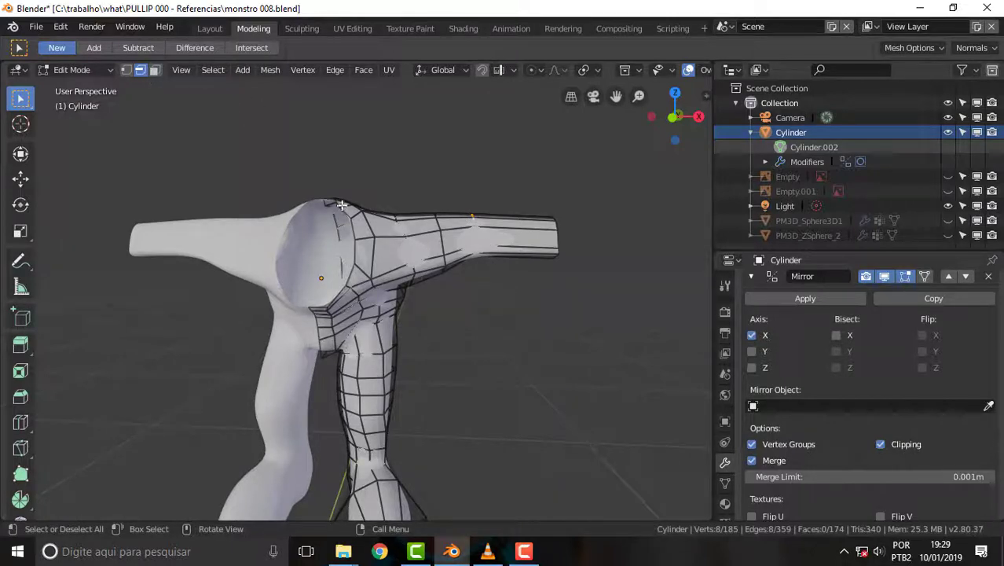
pyautogui.moveTo(574, 217); pyautogui.dragTo(421, 236, button='middle')
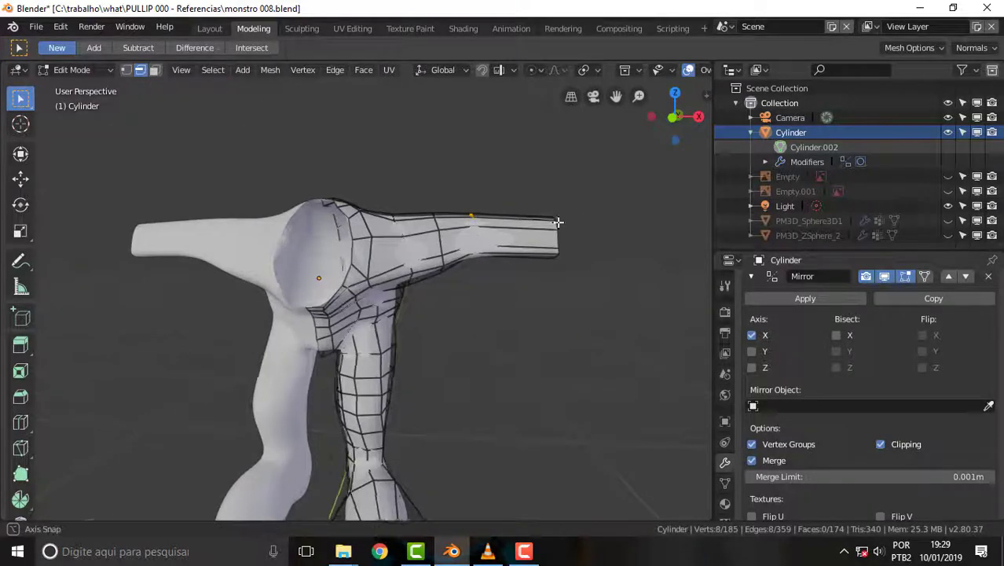
pyautogui.moveTo(500, 235); pyautogui.dragTo(582, 230, button='middle')
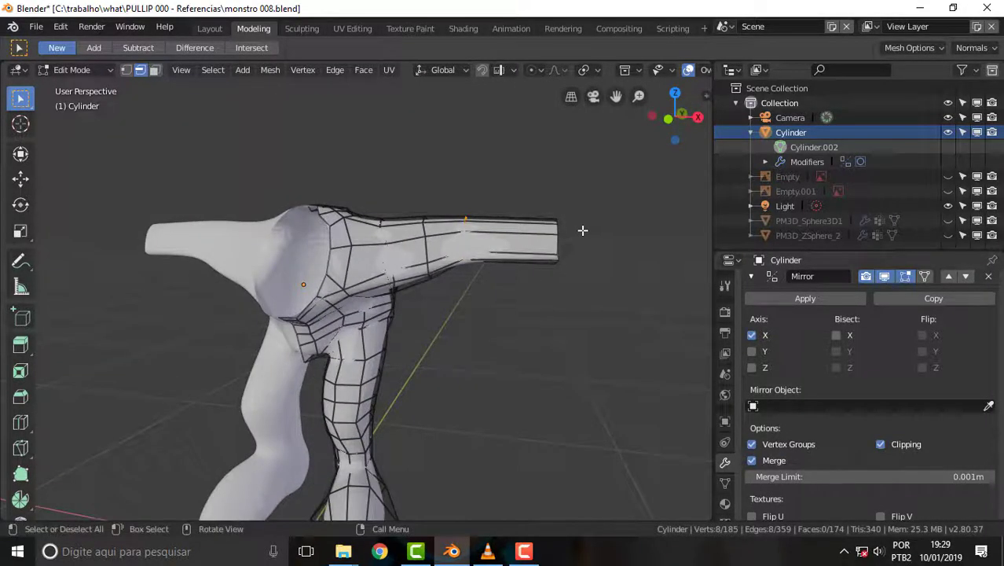
pyautogui.hotkey('ctrl', 'b')
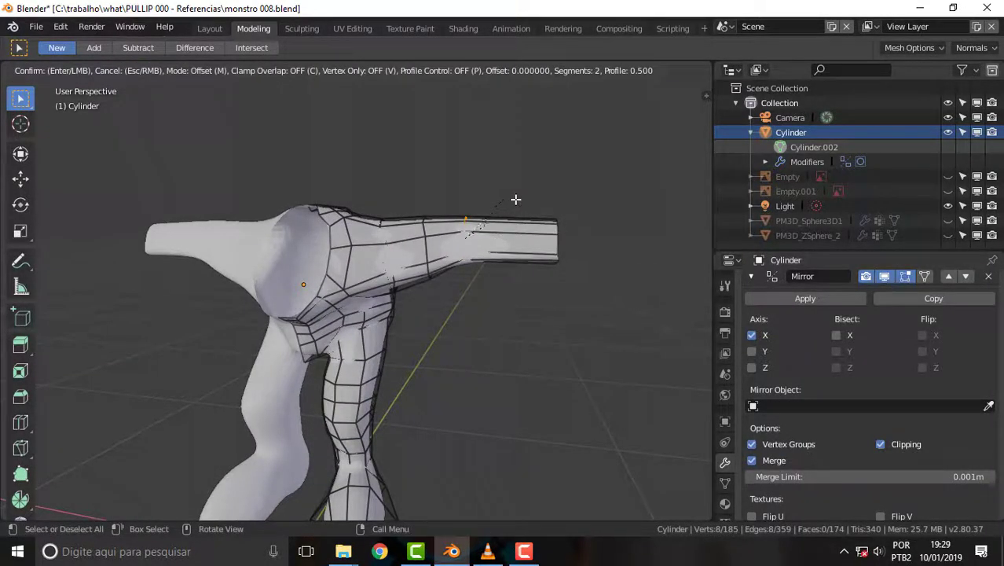
pyautogui.click(516, 200)
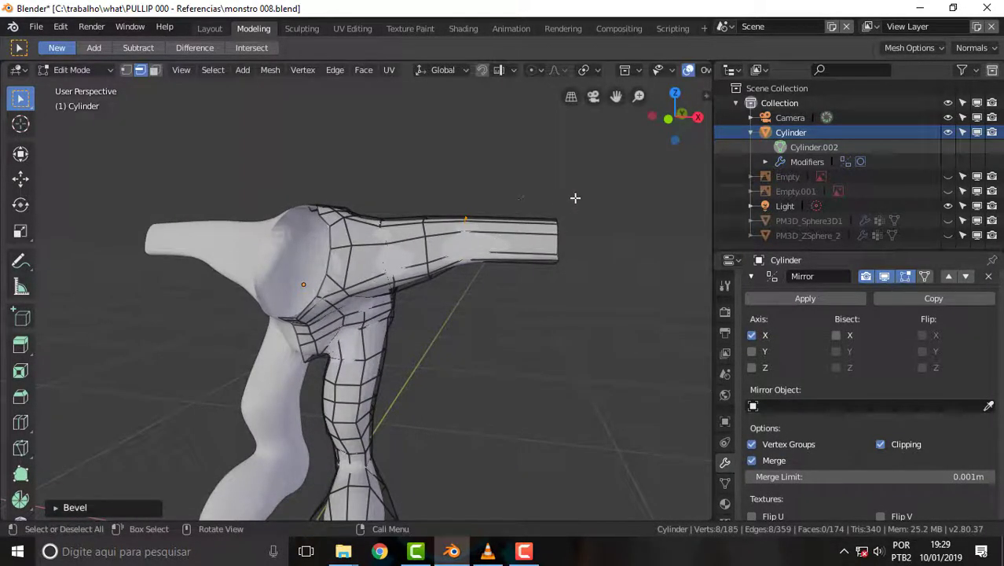
pyautogui.click(85, 509)
pyautogui.click(196, 342)
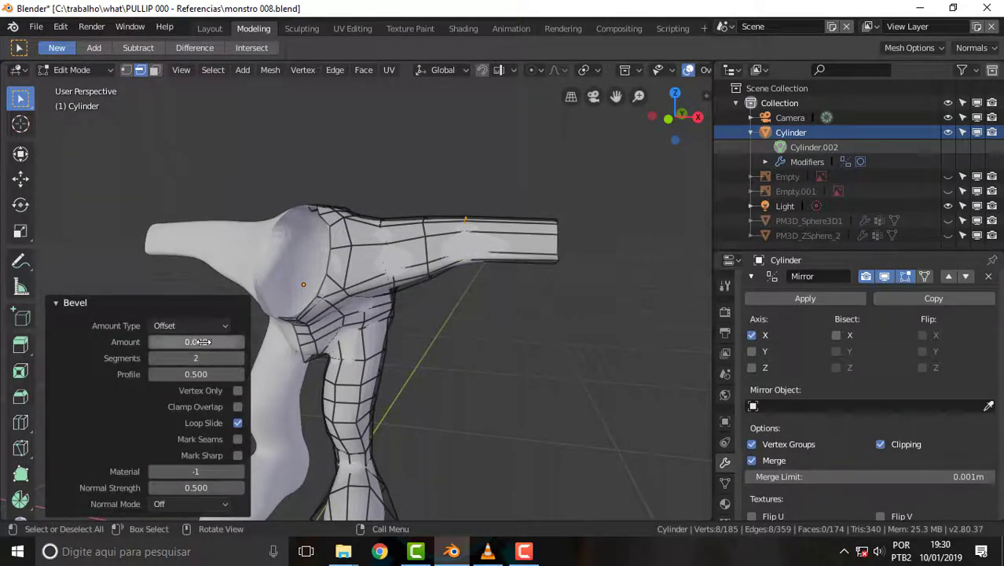
pyautogui.write('0.05')
pyautogui.press('Return')
pyautogui.moveTo(197, 342); pyautogui.dragTo(424, 359)
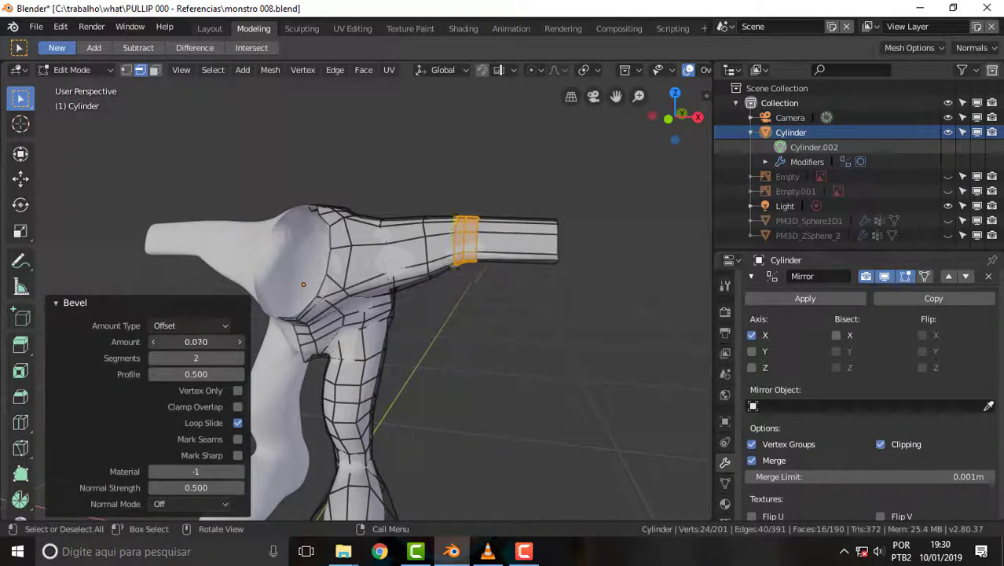
# Step: Select an edge loop around the arm and enlarge it by about 1.053
pyautogui.click(490, 372)
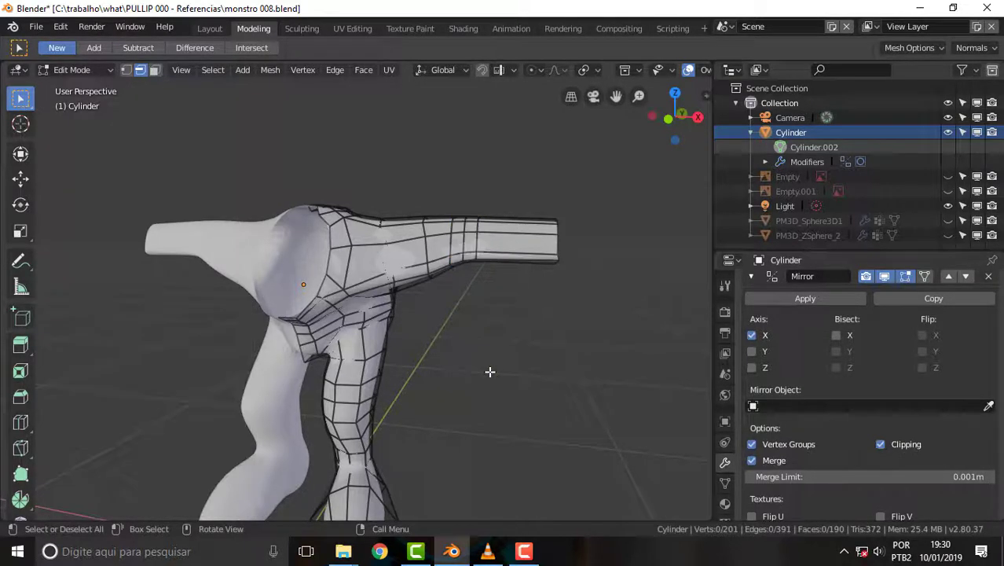
pyautogui.moveTo(620, 213); pyautogui.dragTo(377, 227, button='middle')
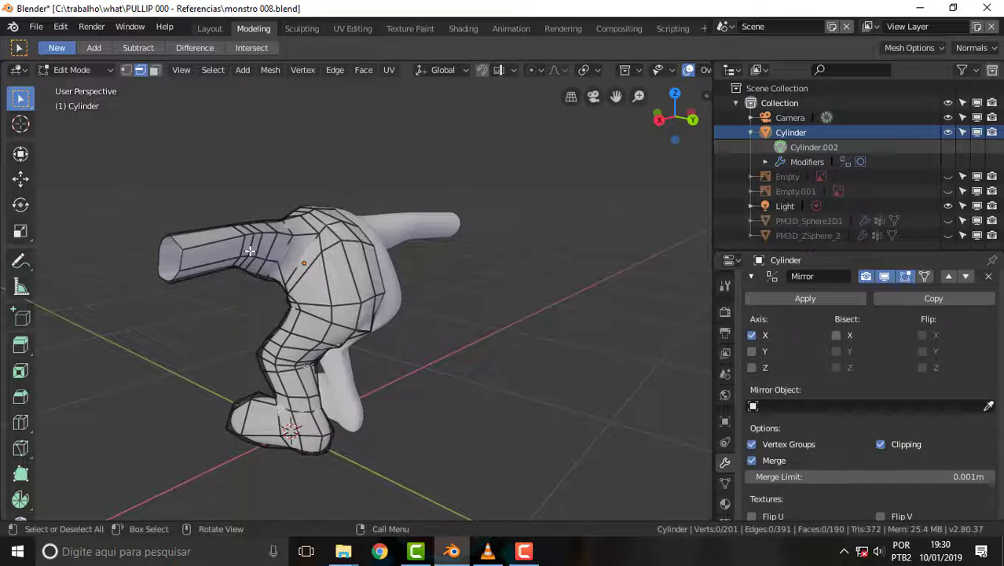
pyautogui.keyDown('alt'); pyautogui.click(249, 250); pyautogui.keyUp('alt')
pyautogui.moveTo(483, 268); pyautogui.dragTo(487, 248, button='middle')
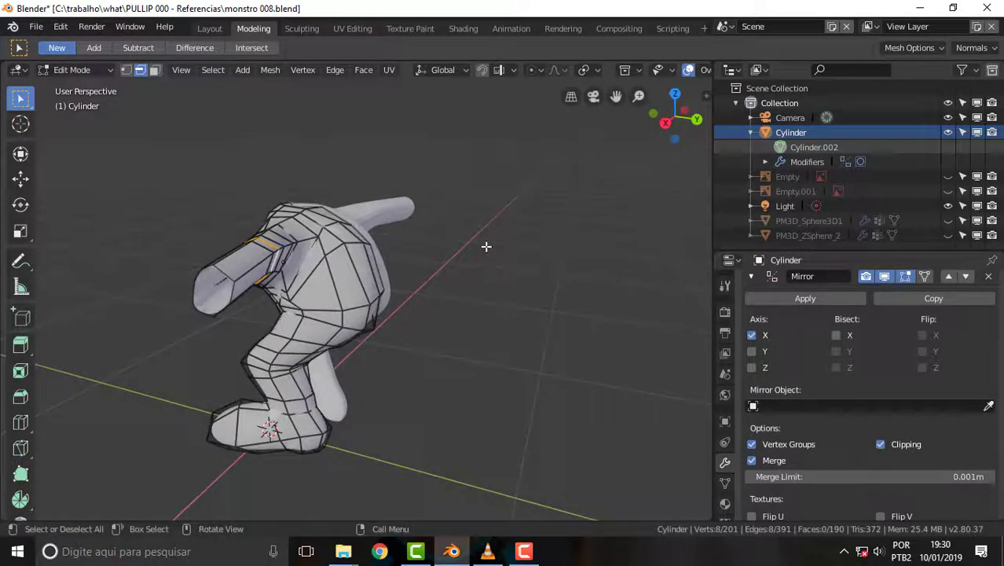
pyautogui.press('s')
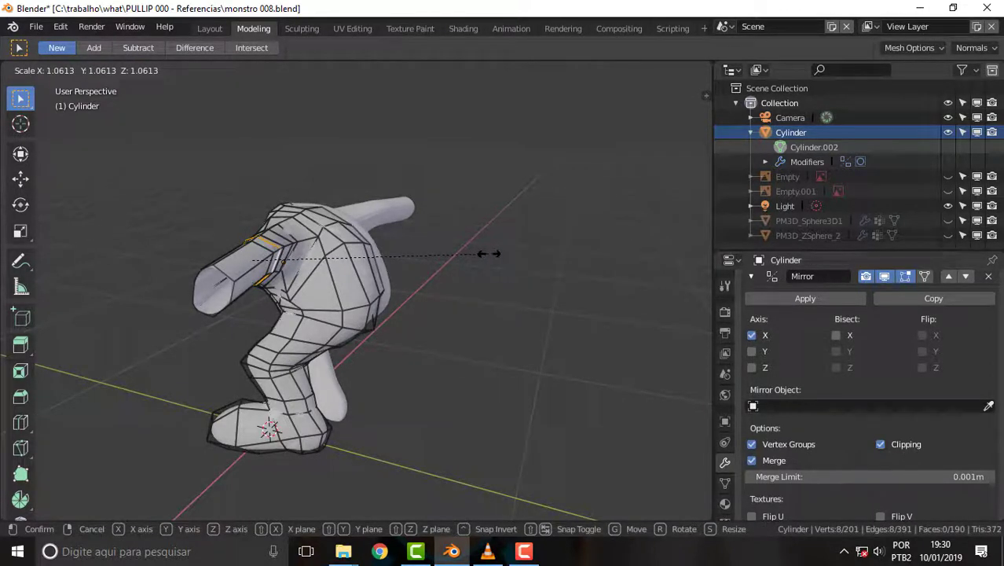
pyautogui.press('x')
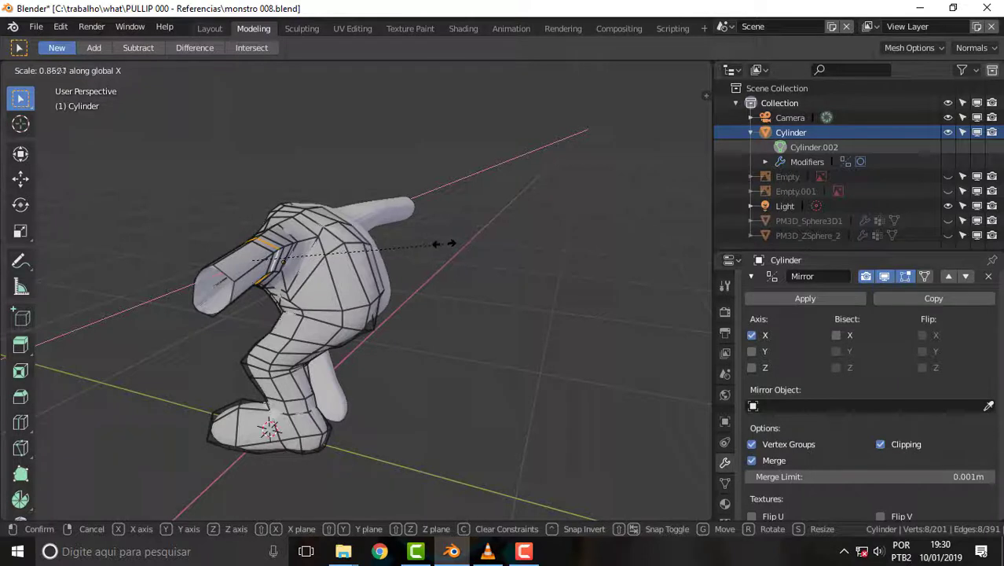
pyautogui.press('y')
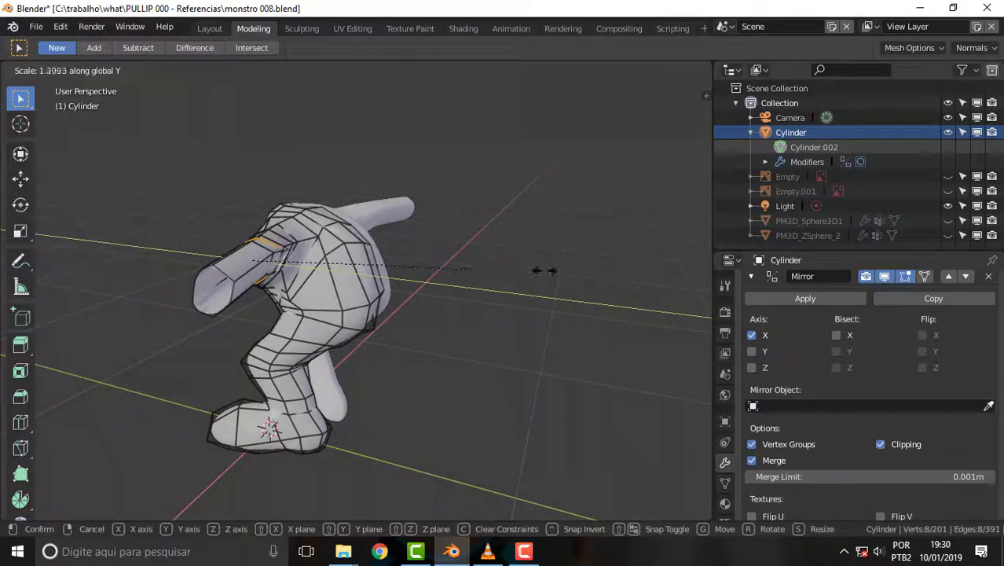
pyautogui.click(485, 272)
# Step: Shift the enlarged arm loop 0.00511 m along Y to fit the sculpt
pyautogui.moveTo(529, 220)
pyautogui.mouseDown(button='middle')
pyautogui.moveTo(661, 244)
pyautogui.moveTo(527, 345)
pyautogui.mouseUp(button='middle')
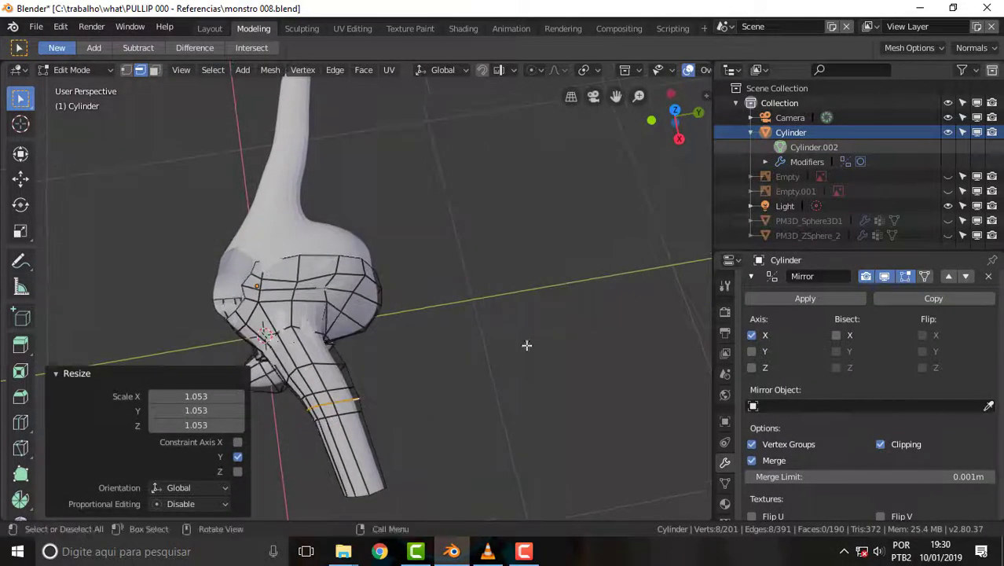
pyautogui.press('g')
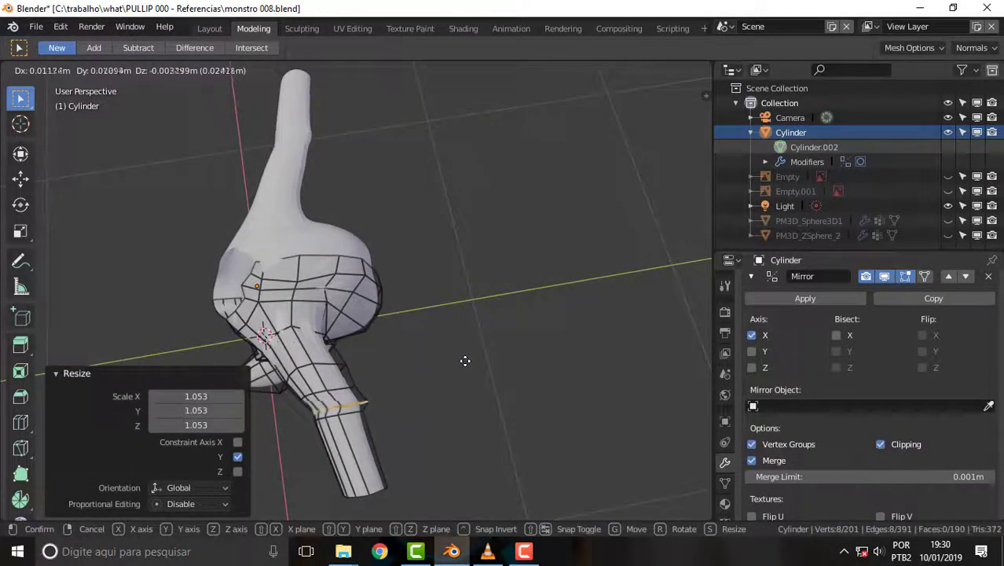
pyautogui.press('y')
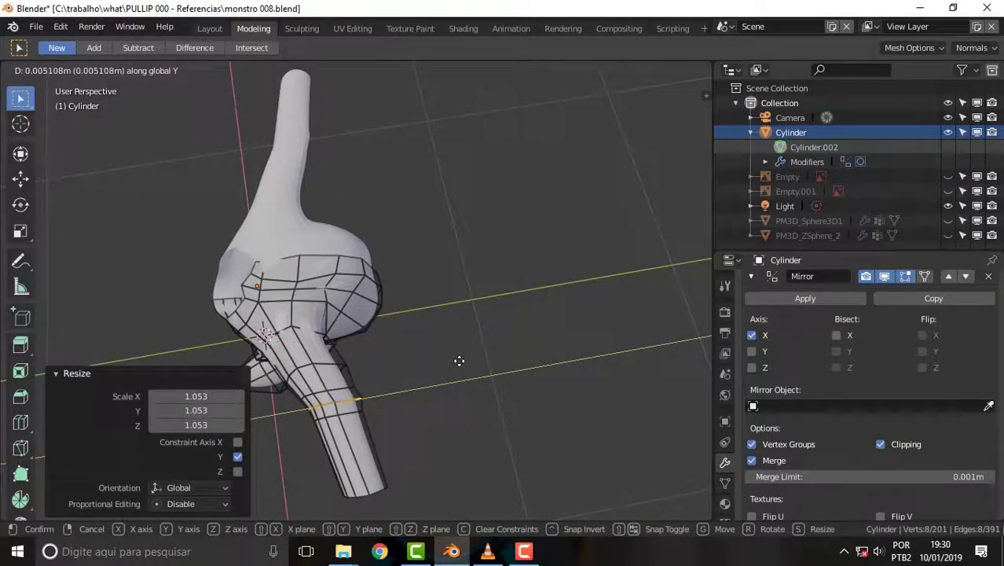
pyautogui.click(459, 360)
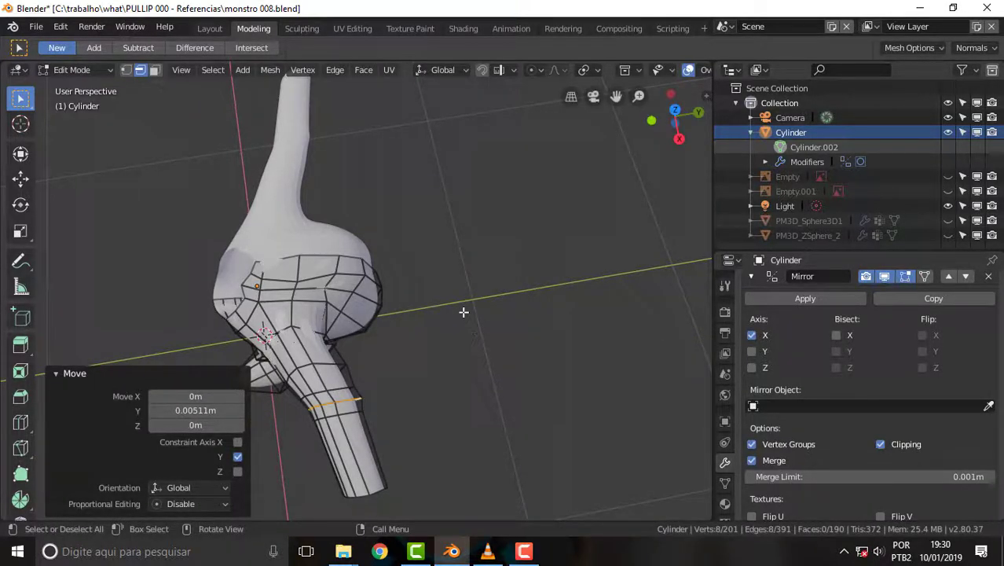
pyautogui.moveTo(479, 260)
pyautogui.mouseDown(button='middle')
pyautogui.moveTo(577, 159)
pyautogui.moveTo(578, 141)
pyautogui.mouseUp(button='middle')
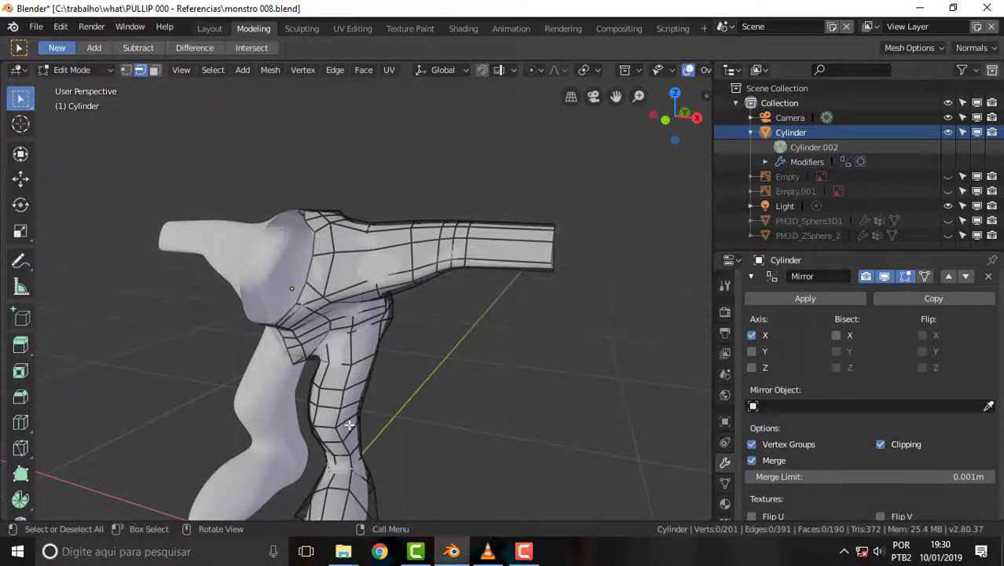
# Step: Switch from Edit Mode to Object Mode, showing the mirrored body from the front
pyautogui.moveTo(467, 340); pyautogui.dragTo(519, 314, button='middle')
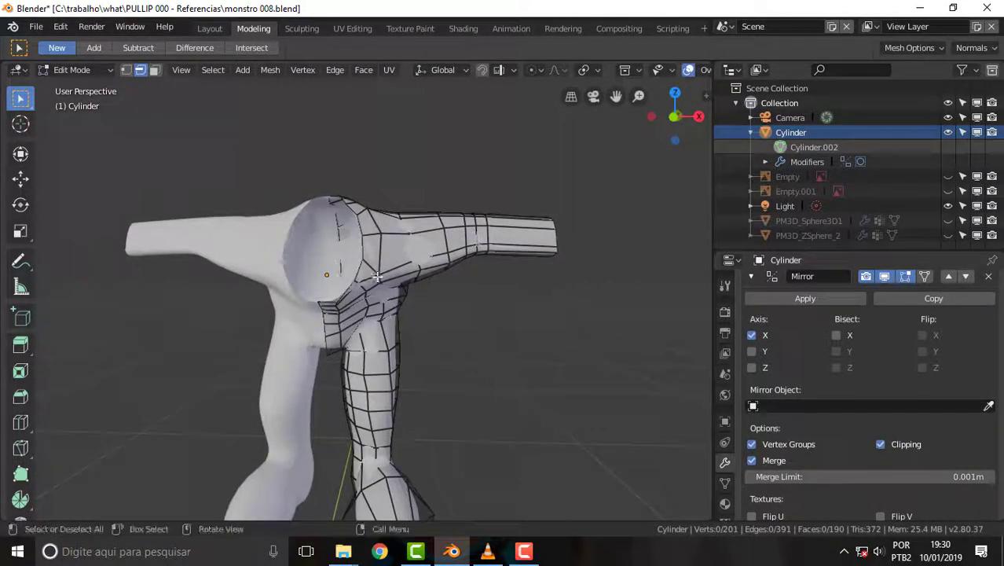
pyautogui.click(36, 27)
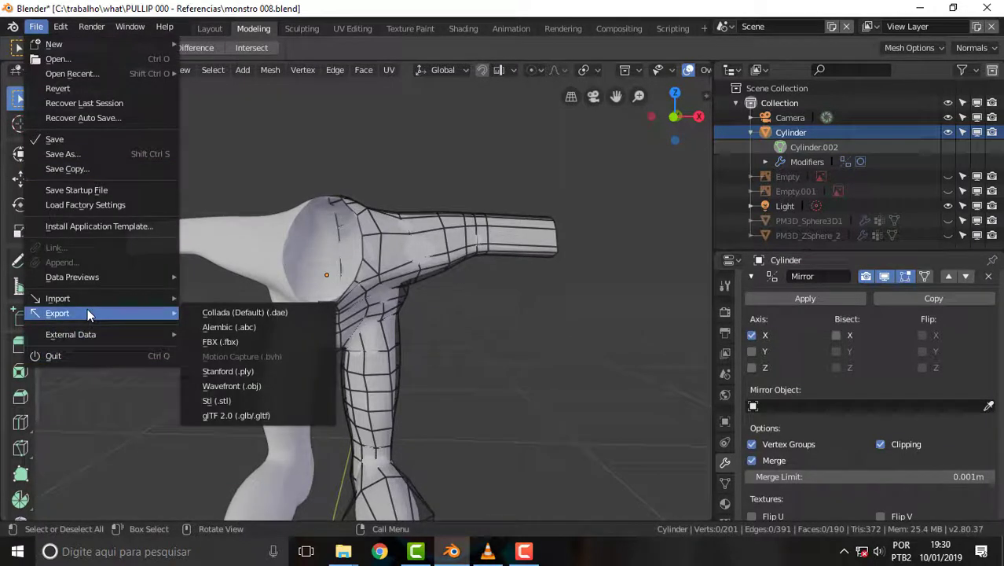
pyautogui.moveTo(58, 299)
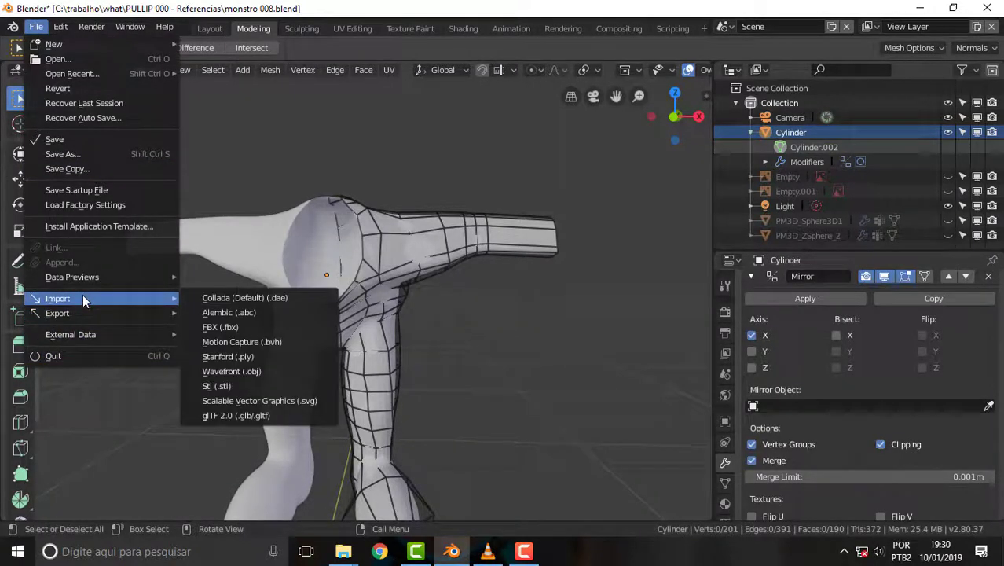
pyautogui.click(63, 70)
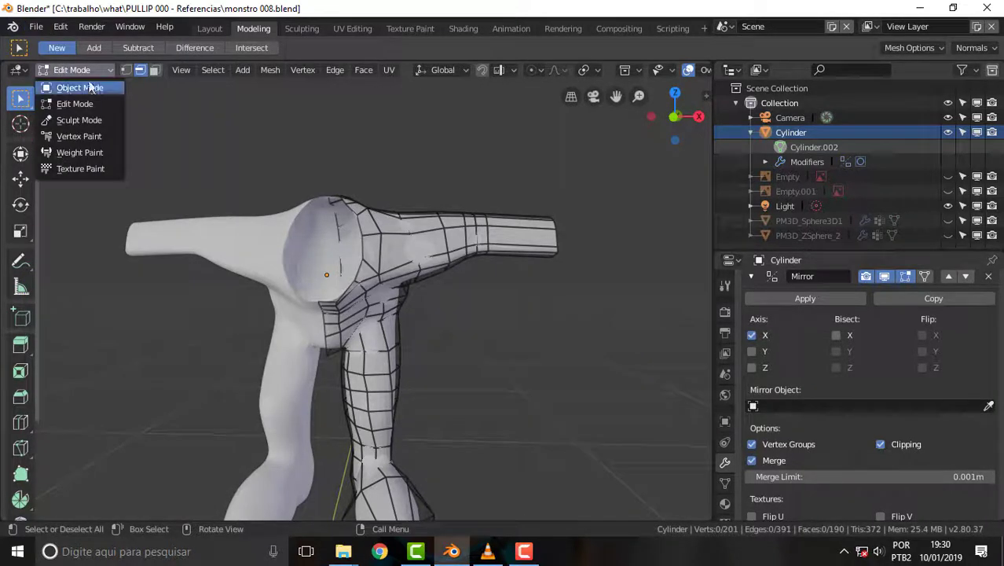
pyautogui.click(90, 87)
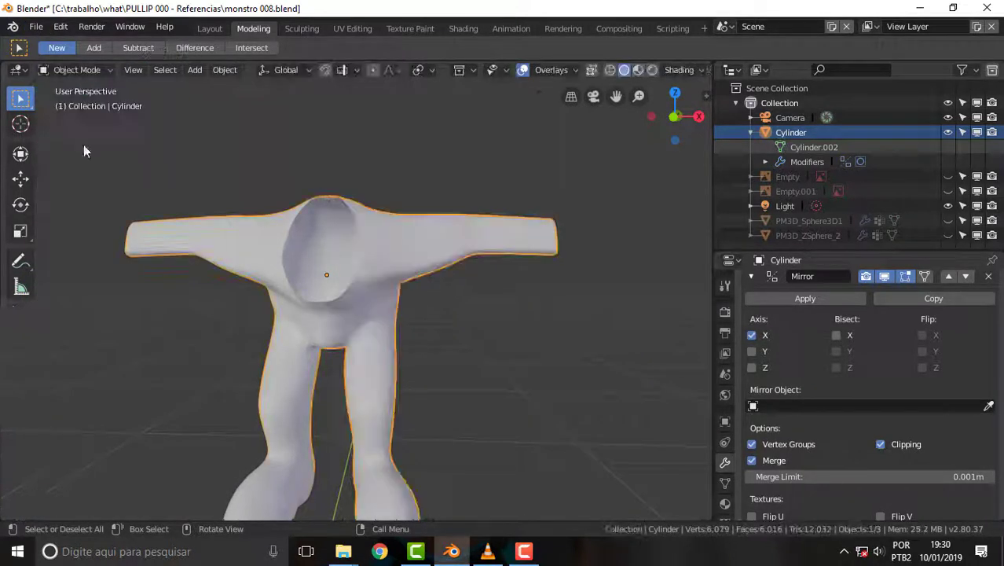
pyautogui.click(66, 69)
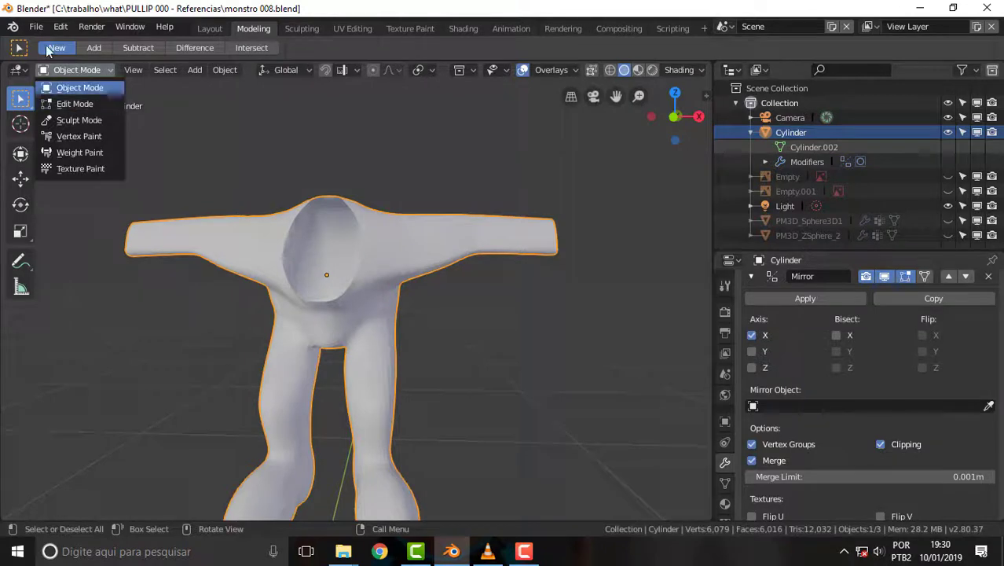
# Step: Append the Sphere mesh from the Mesh folder of monstro 009 face.blend
pyautogui.click(63, 85)
pyautogui.click(36, 27)
pyautogui.click(87, 257)
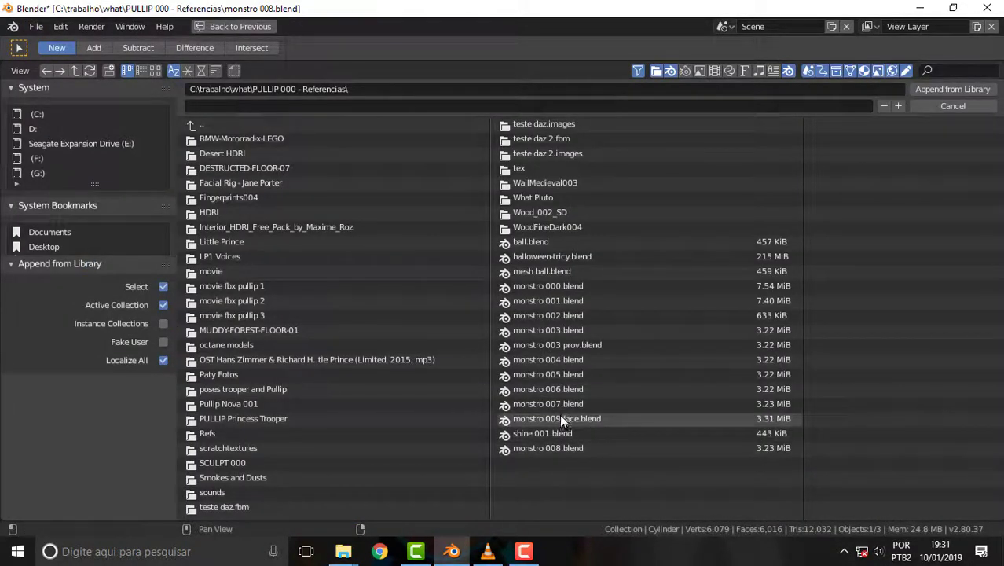
pyautogui.doubleClick(559, 418)
pyautogui.doubleClick(236, 241)
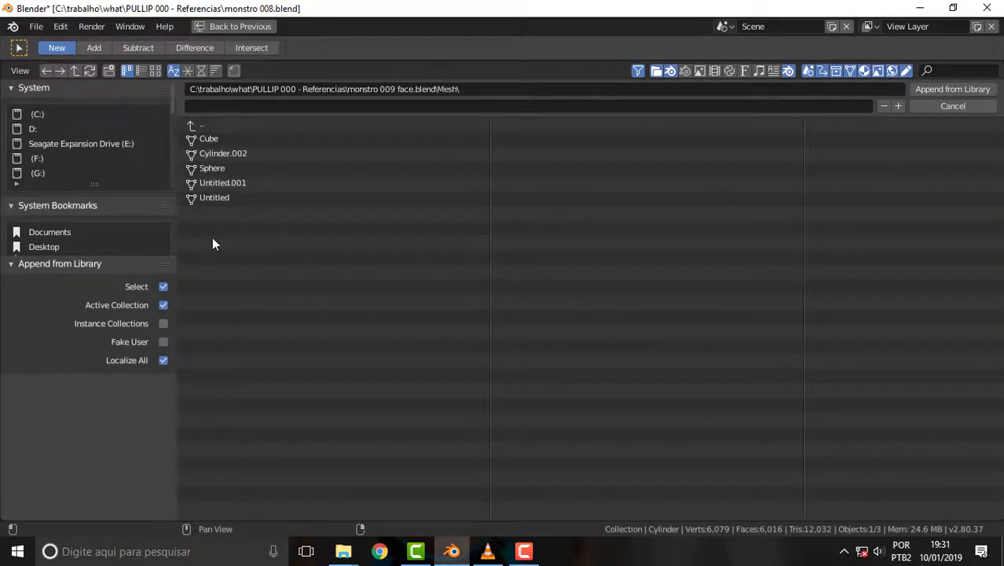
pyautogui.click(211, 168)
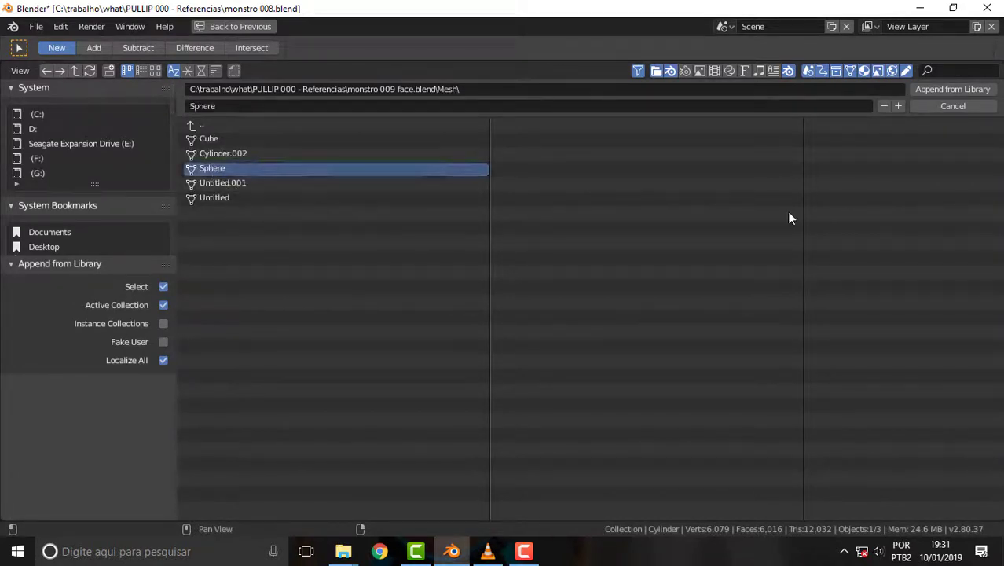
pyautogui.click(948, 89)
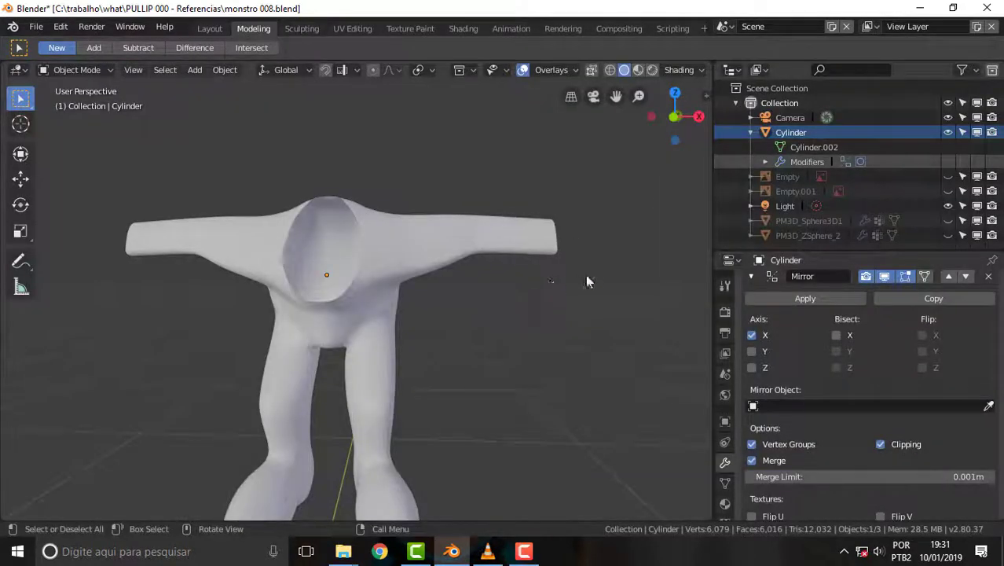
pyautogui.scroll(-4, 596, 272)
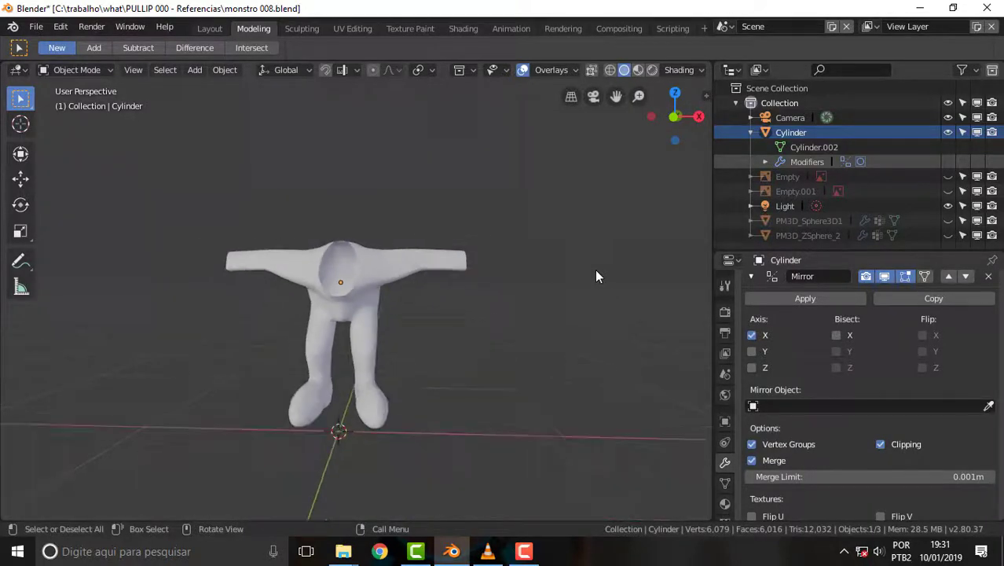
pyautogui.scroll(3, 596, 272)
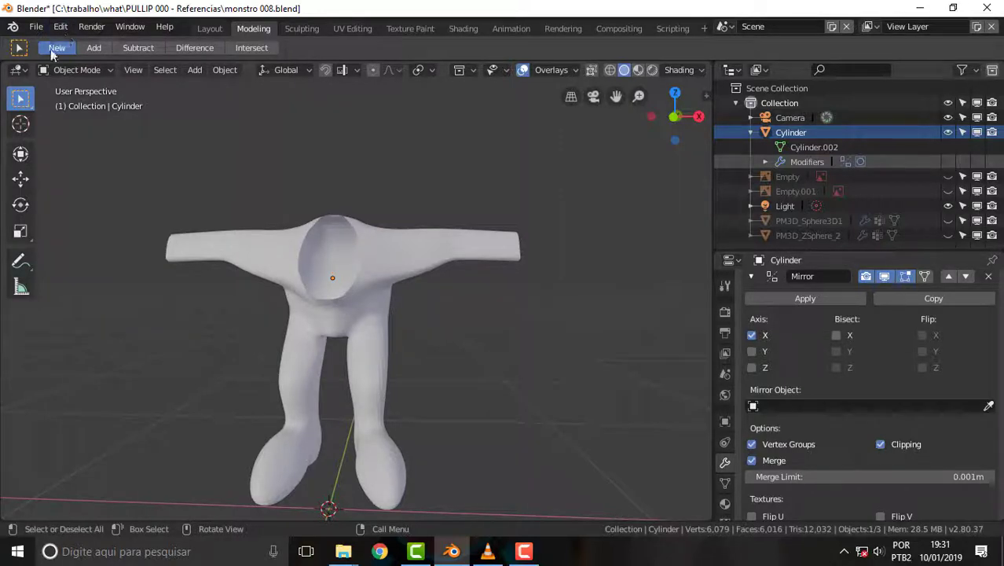
# Step: Append the Sphere mesh from monstro 009 face.blend a second time
pyautogui.click(41, 30)
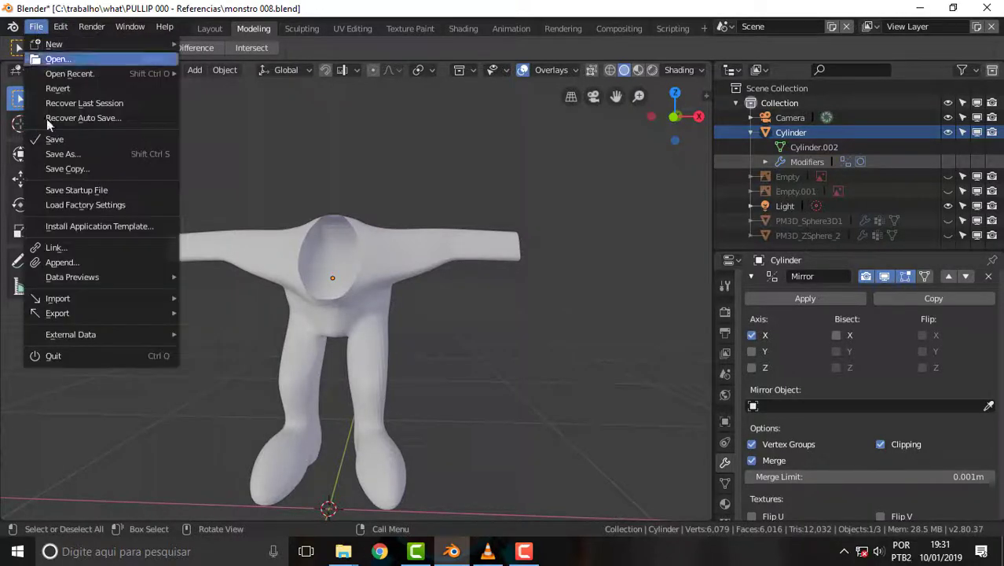
pyautogui.click(77, 260)
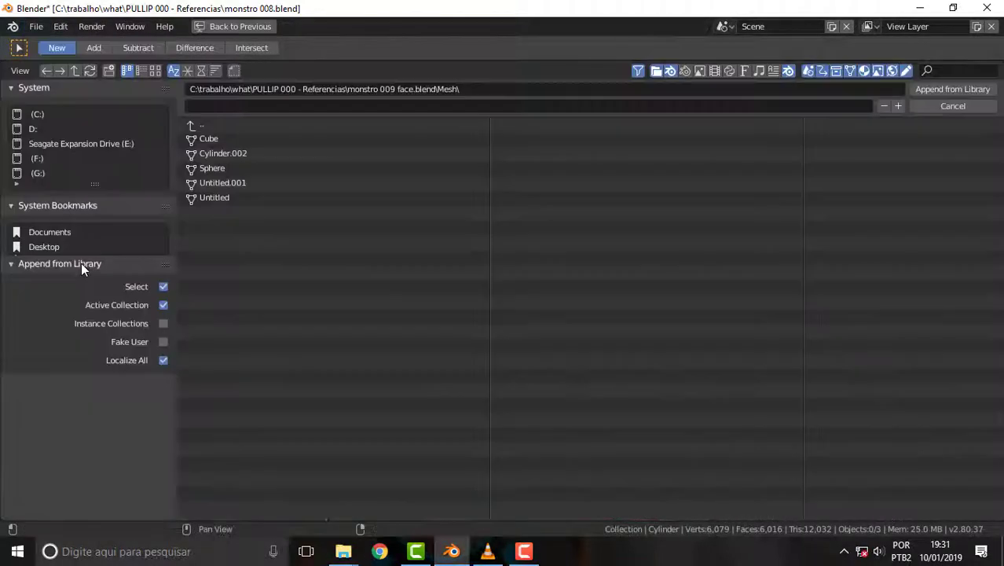
pyautogui.click(203, 169)
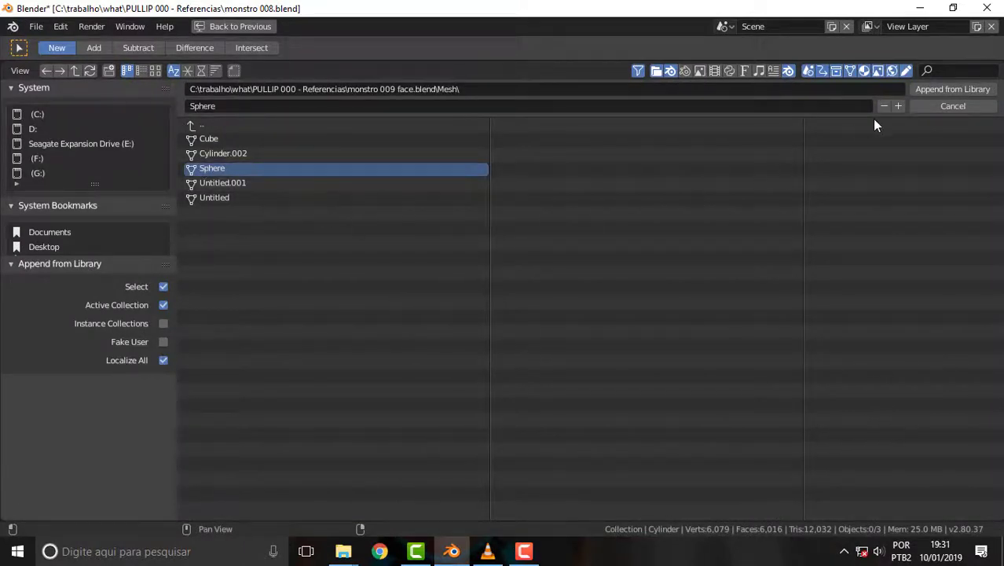
pyautogui.click(944, 88)
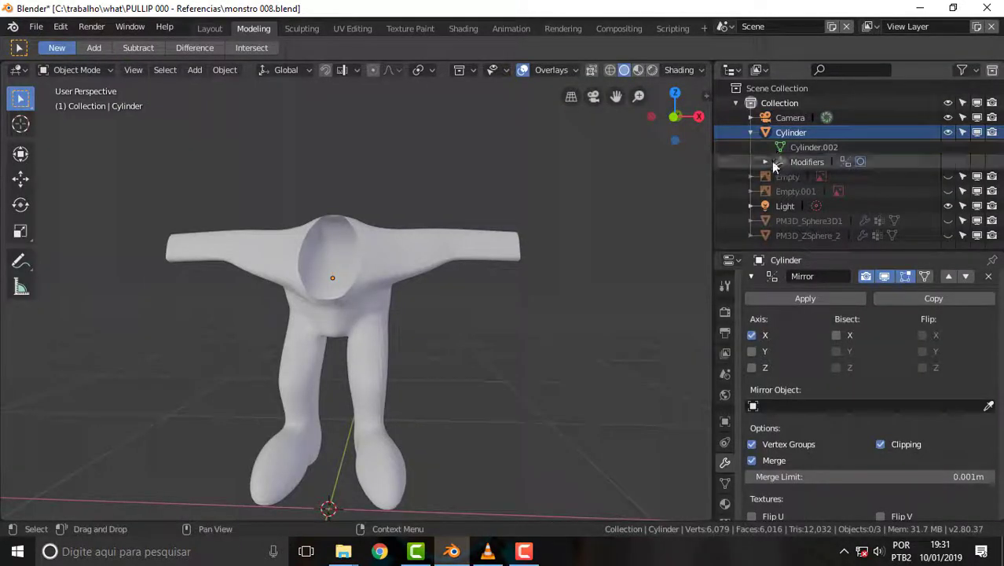
# Step: Enlarge the outliner, collapse Cylinder, and make Collection the active collection in Object Mode
pyautogui.moveTo(833, 250); pyautogui.dragTo(812, 284)
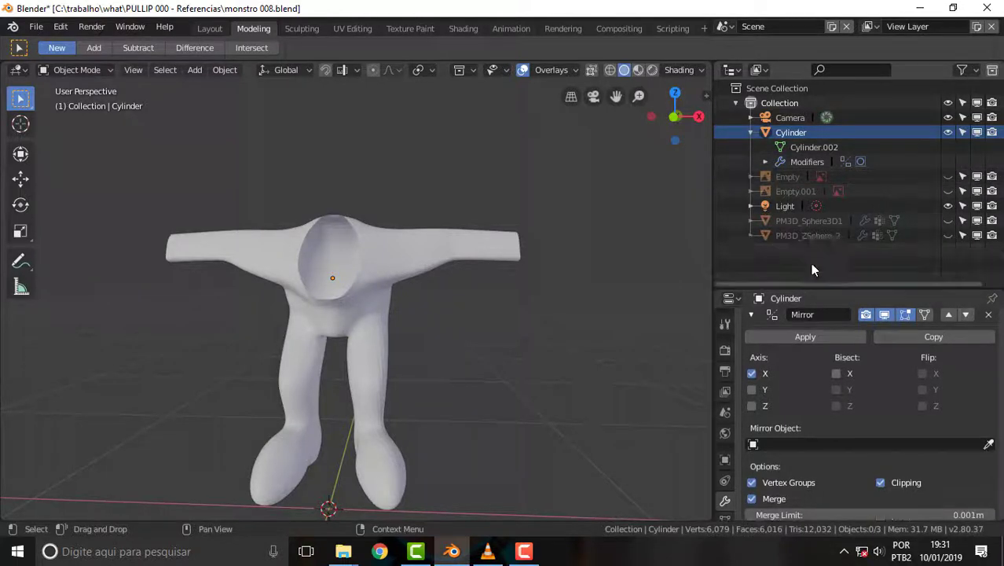
pyautogui.click(750, 132)
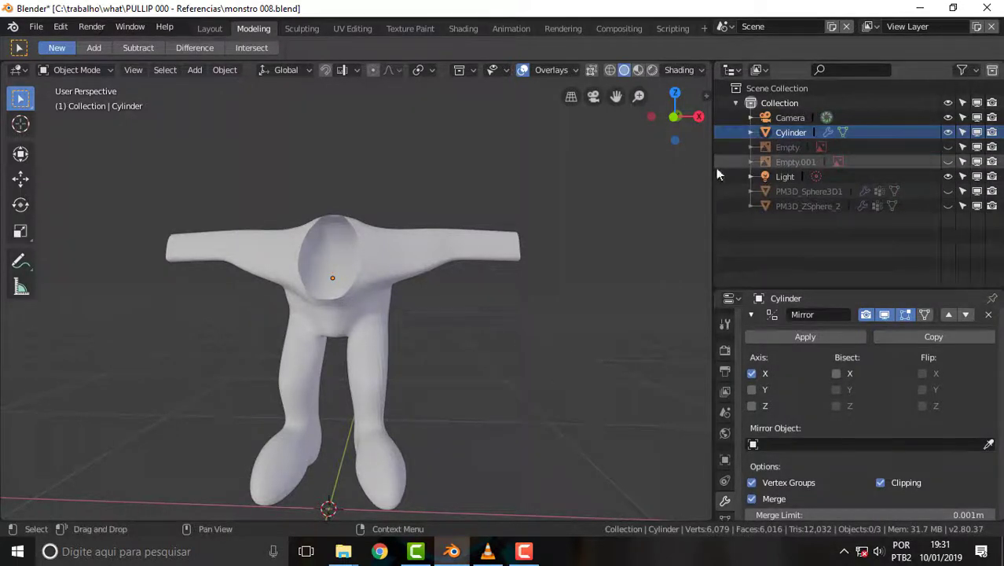
pyautogui.click(62, 71)
pyautogui.click(82, 83)
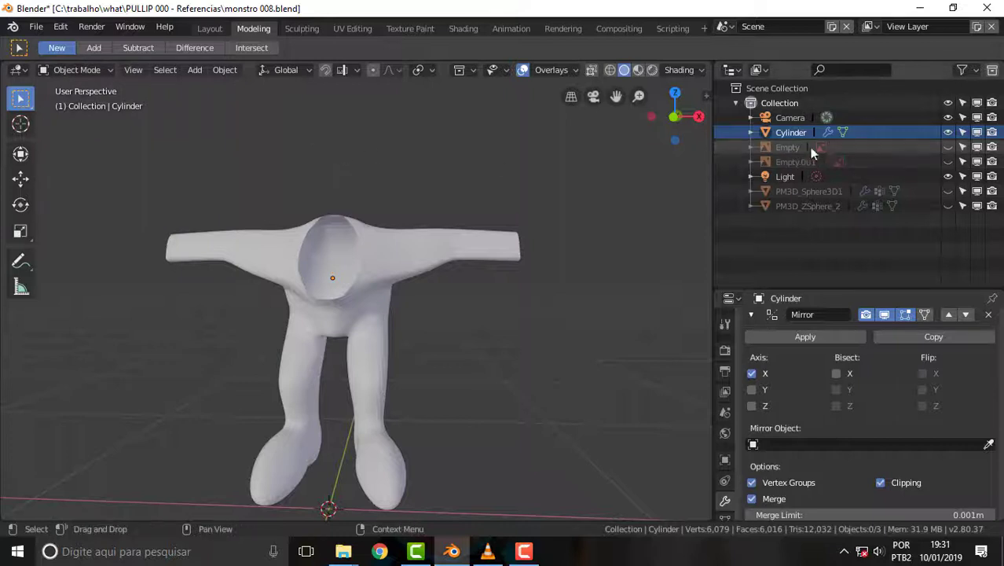
pyautogui.click(781, 108)
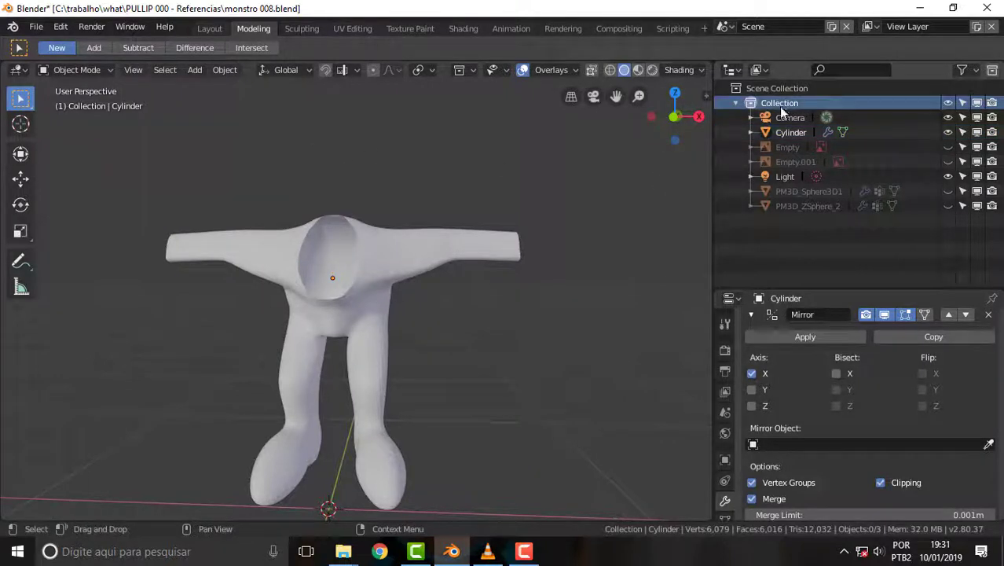
# Step: Append Sphere from monstro 009 face.blend's meshes into the active Collection
pyautogui.click(36, 26)
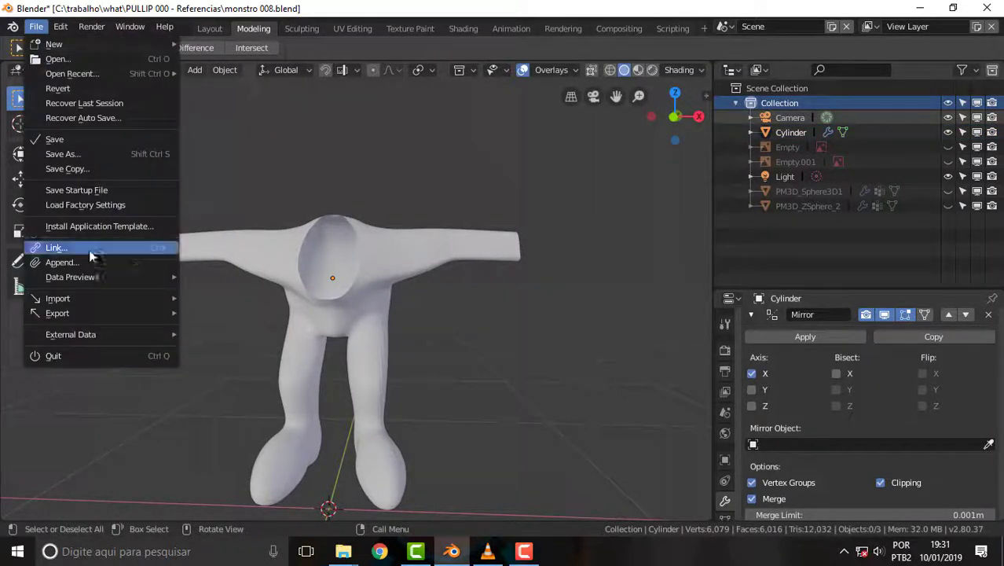
pyautogui.click(90, 262)
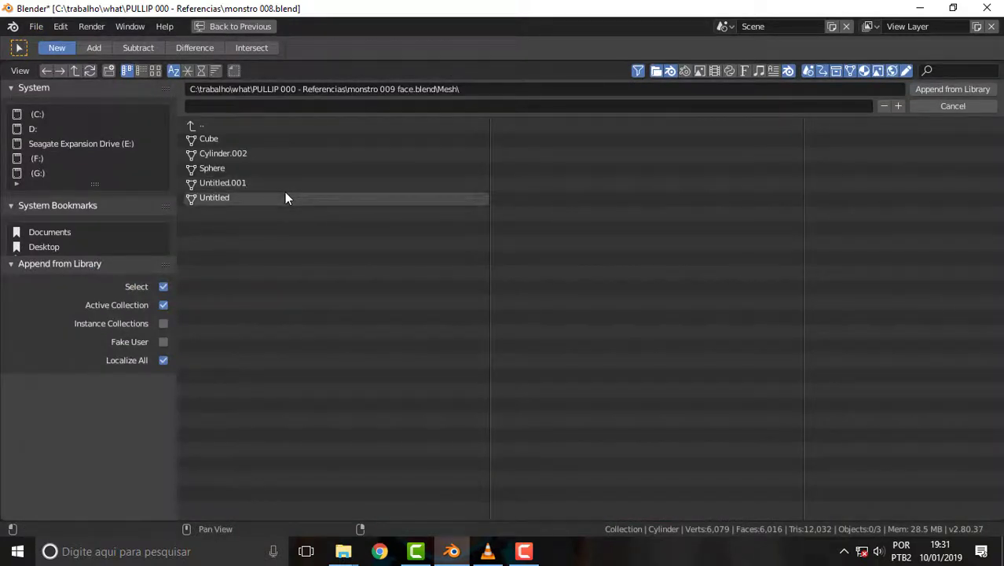
pyautogui.click(202, 167)
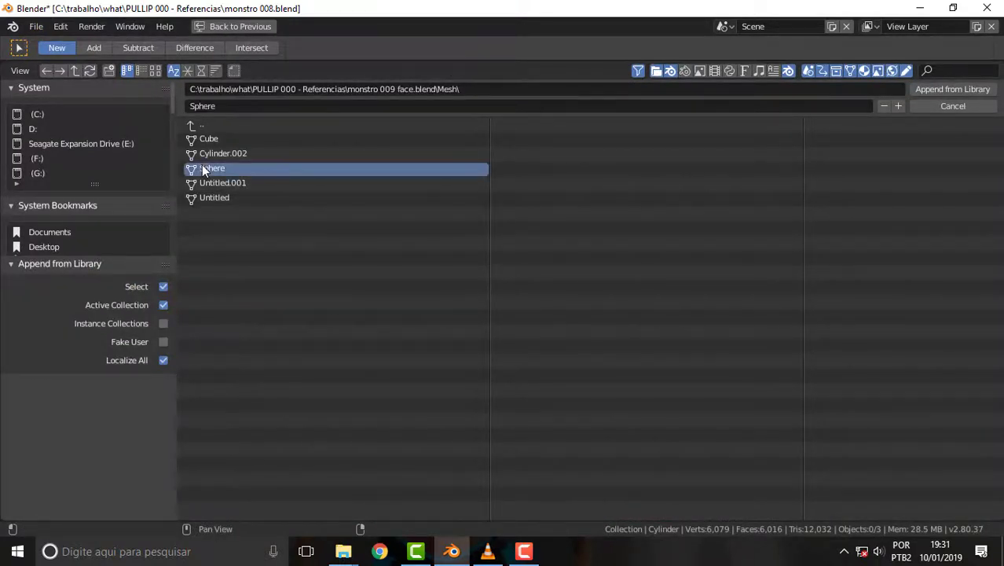
pyautogui.click(950, 89)
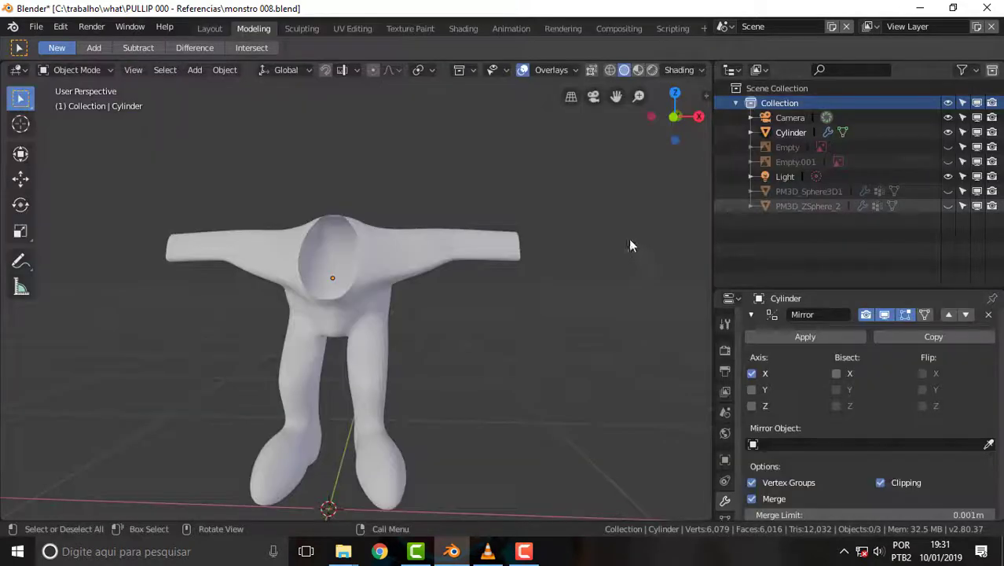
pyautogui.scroll(-2, 628, 246)
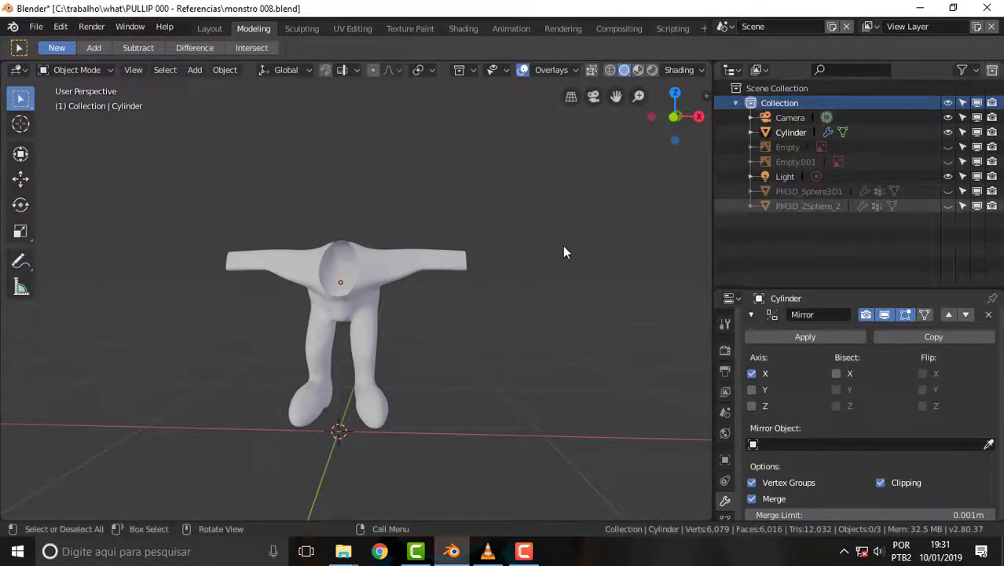
pyautogui.moveTo(564, 251); pyautogui.dragTo(343, 210, button='middle')
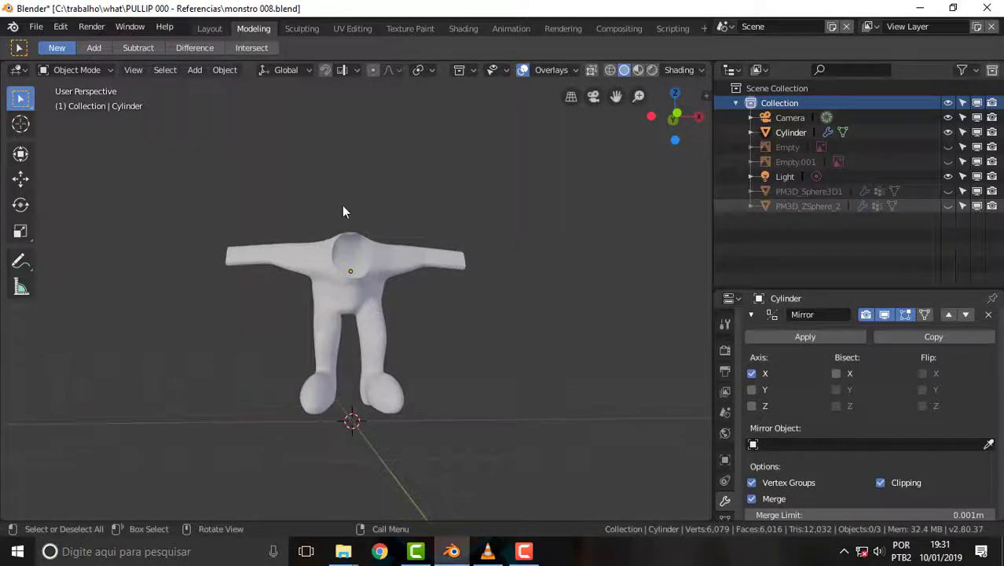
pyautogui.scroll(1, 369, 228)
pyautogui.scroll(2, 395, 247)
pyautogui.scroll(2, 440, 244)
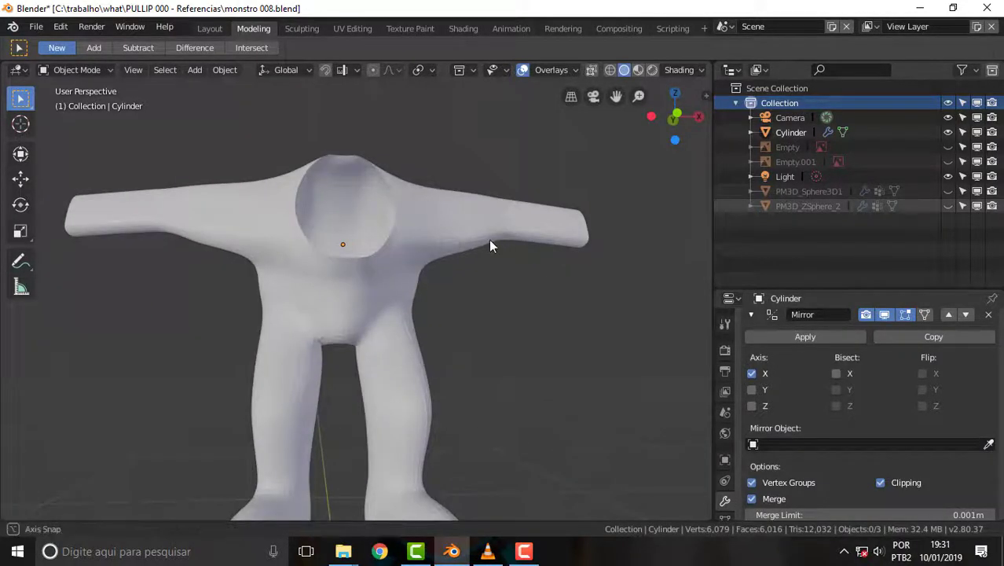
pyautogui.moveTo(488, 246); pyautogui.dragTo(451, 272, button='middle')
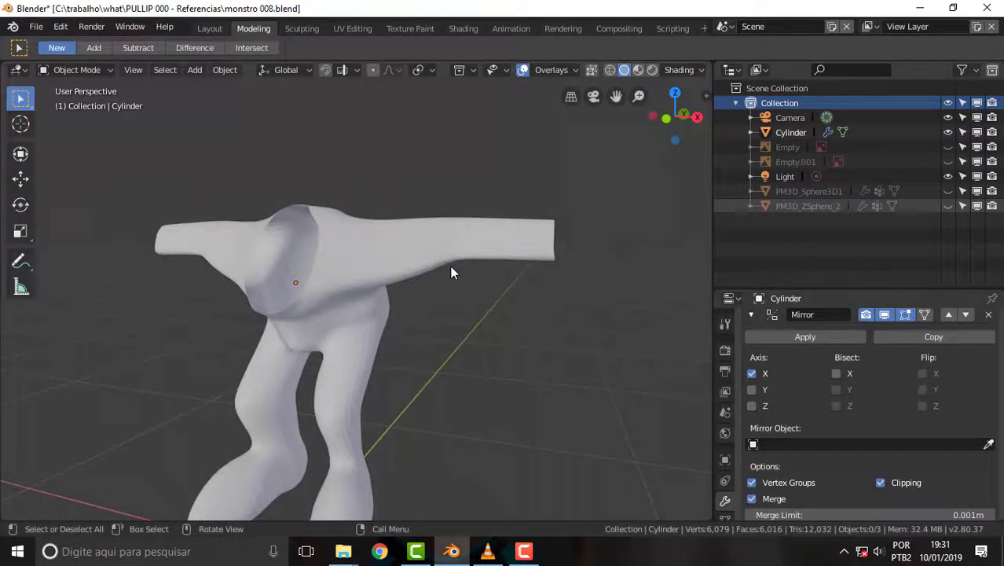
pyautogui.scroll(-1, 451, 273)
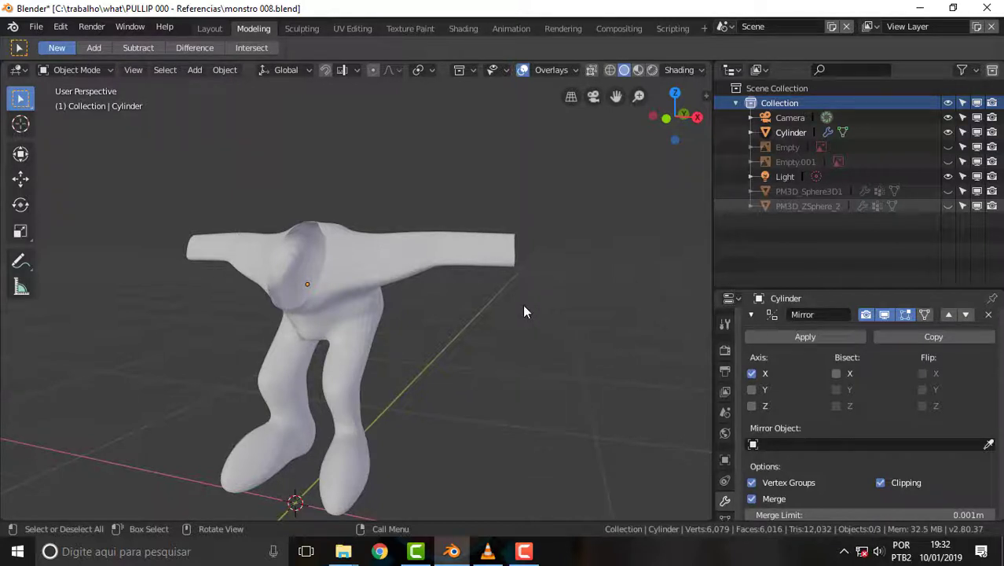
pyautogui.moveTo(509, 310)
pyautogui.mouseDown(button='middle')
pyautogui.moveTo(573, 305)
pyautogui.moveTo(545, 302)
pyautogui.mouseUp(button='middle')
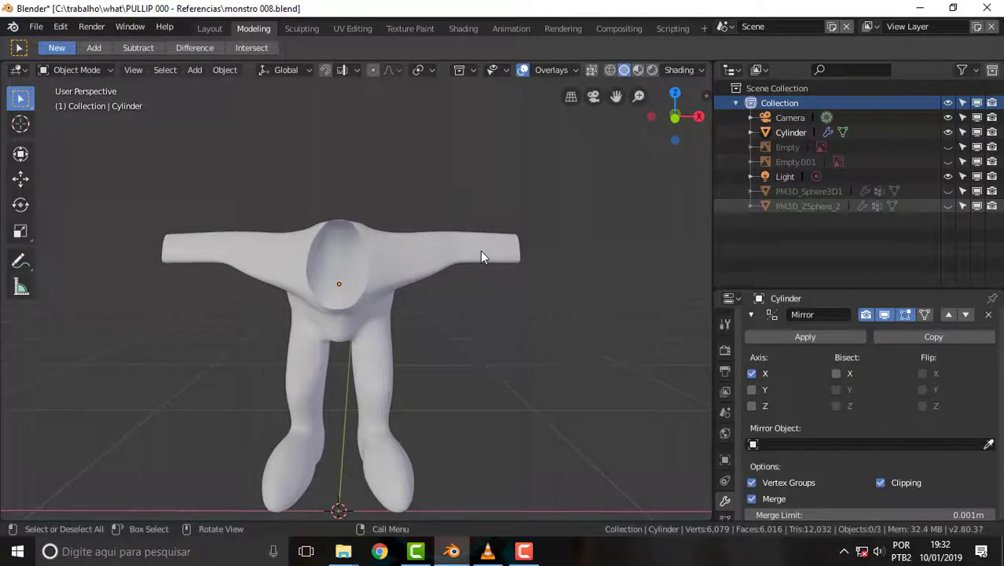
pyautogui.scroll(1, 481, 243)
pyautogui.scroll(-1, 488, 288)
pyautogui.scroll(1, 419, 311)
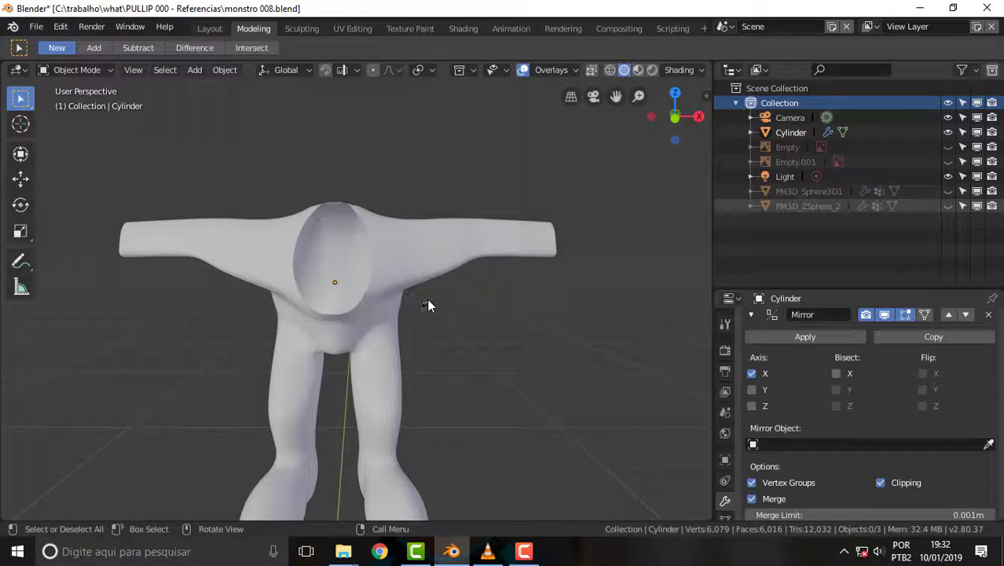
pyautogui.scroll(-1, 430, 306)
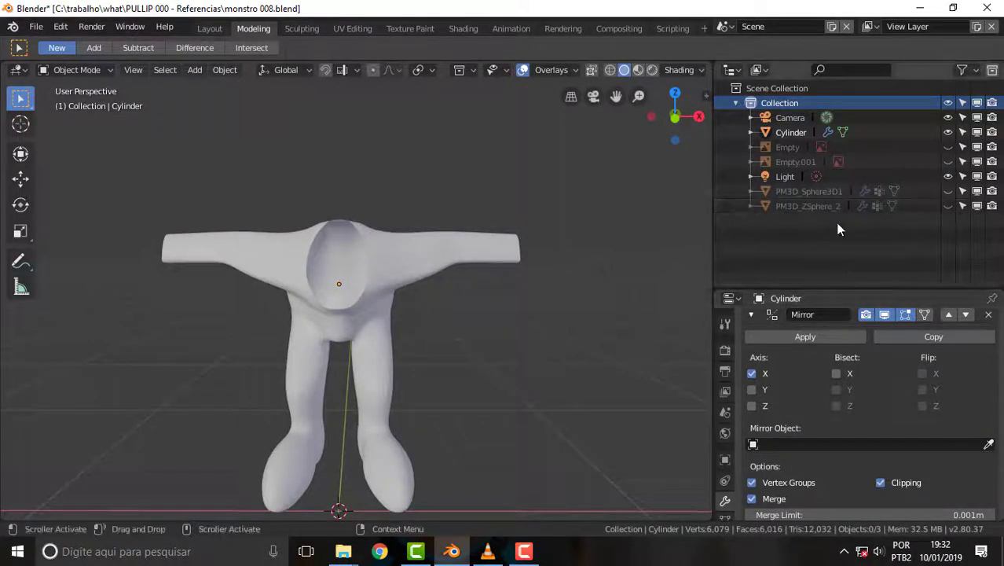
pyautogui.click(948, 191)
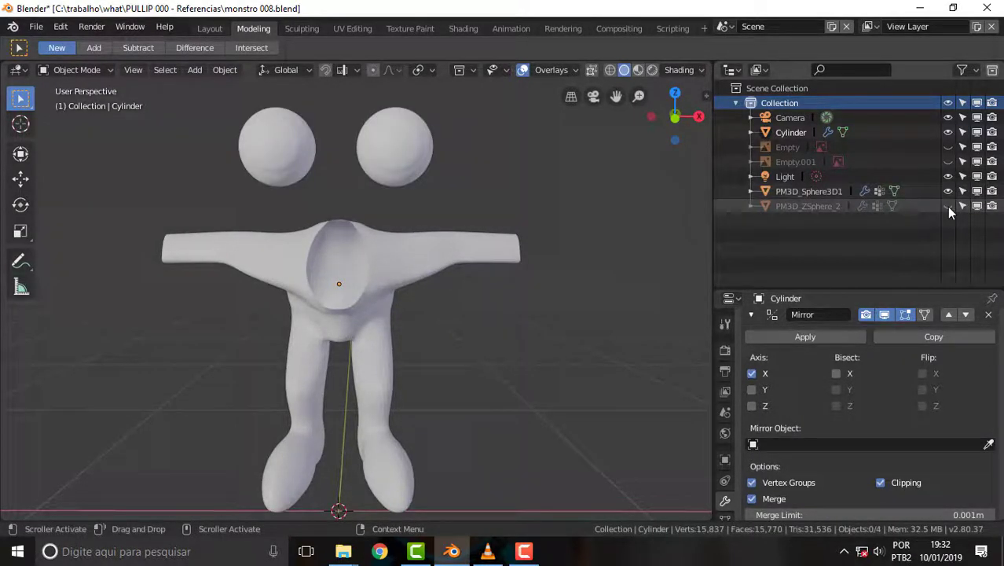
pyautogui.click(948, 206)
pyautogui.click(947, 206)
pyautogui.click(946, 191)
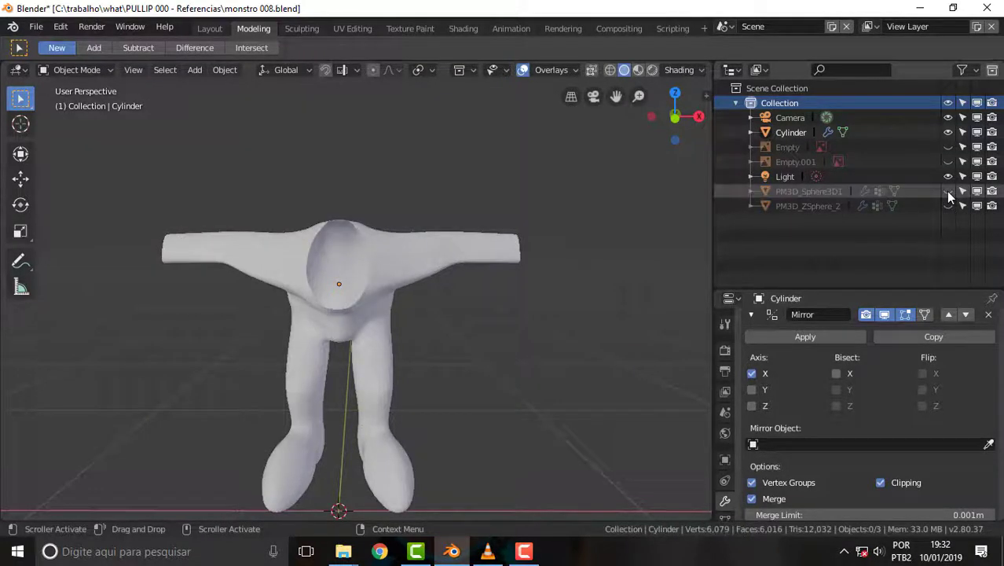
pyautogui.moveTo(623, 236)
pyautogui.mouseDown(button='middle')
pyautogui.moveTo(554, 253)
pyautogui.moveTo(611, 222)
pyautogui.mouseUp(button='middle')
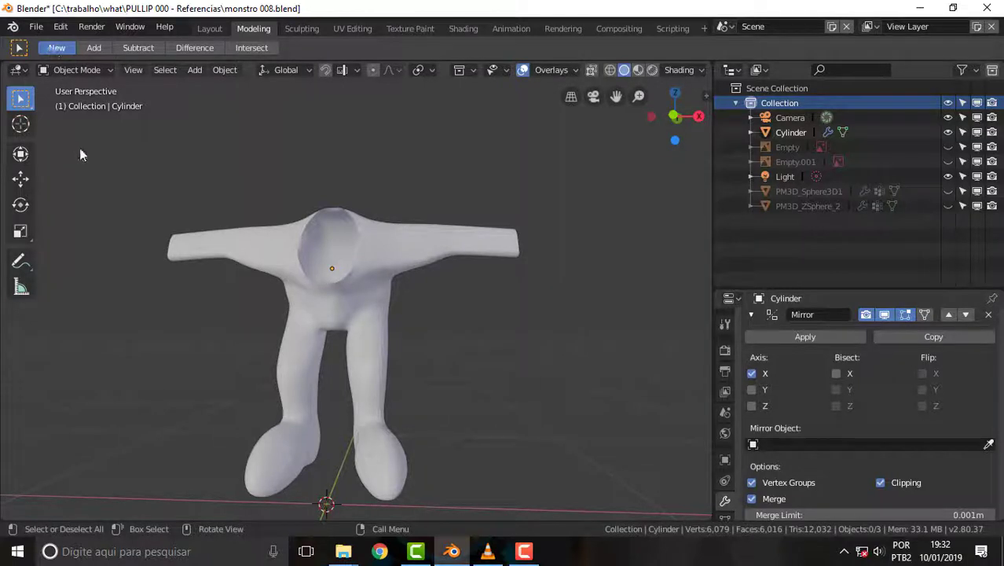
# Step: Add a cube at the origin and reduce its size to 0.18 m
pyautogui.hotkey('shift', 'a')
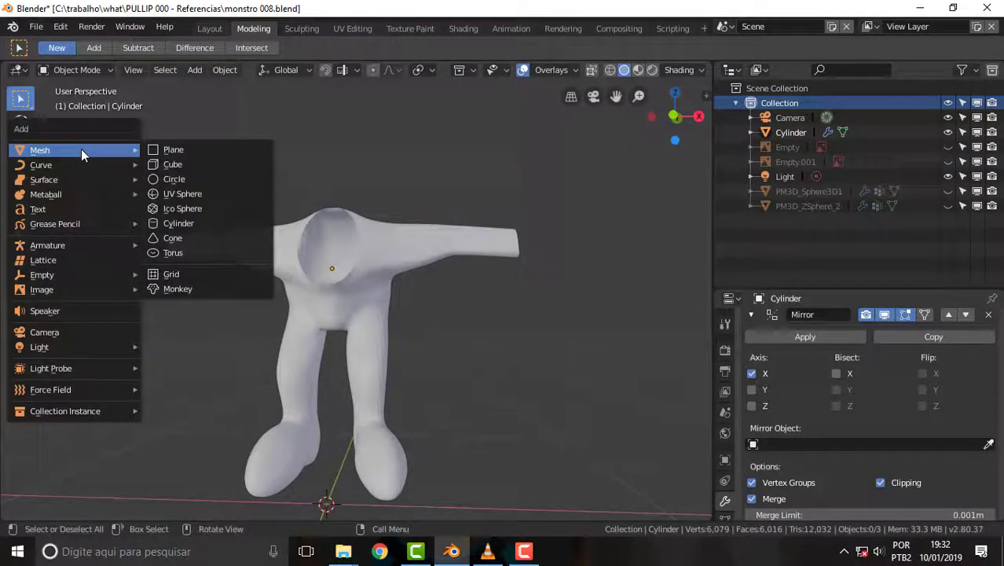
pyautogui.click(179, 165)
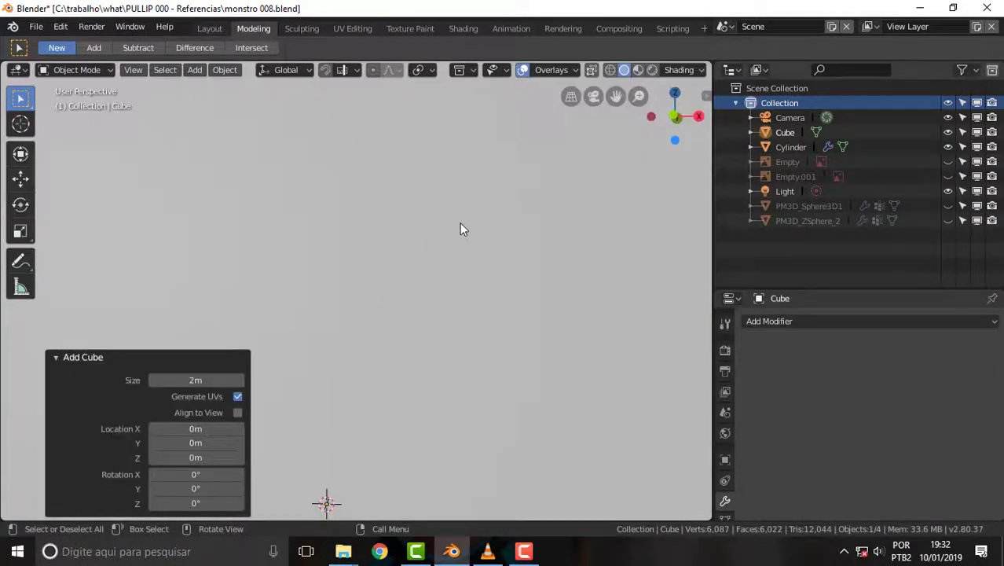
pyautogui.scroll(-3, 461, 229)
pyautogui.scroll(-2, 463, 226)
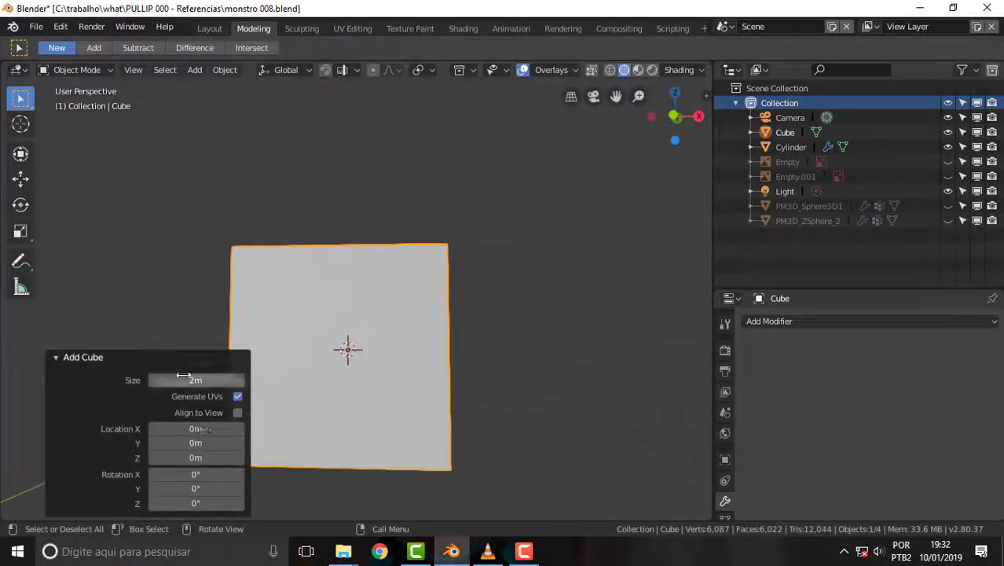
pyautogui.moveTo(183, 375); pyautogui.dragTo(57, 387)
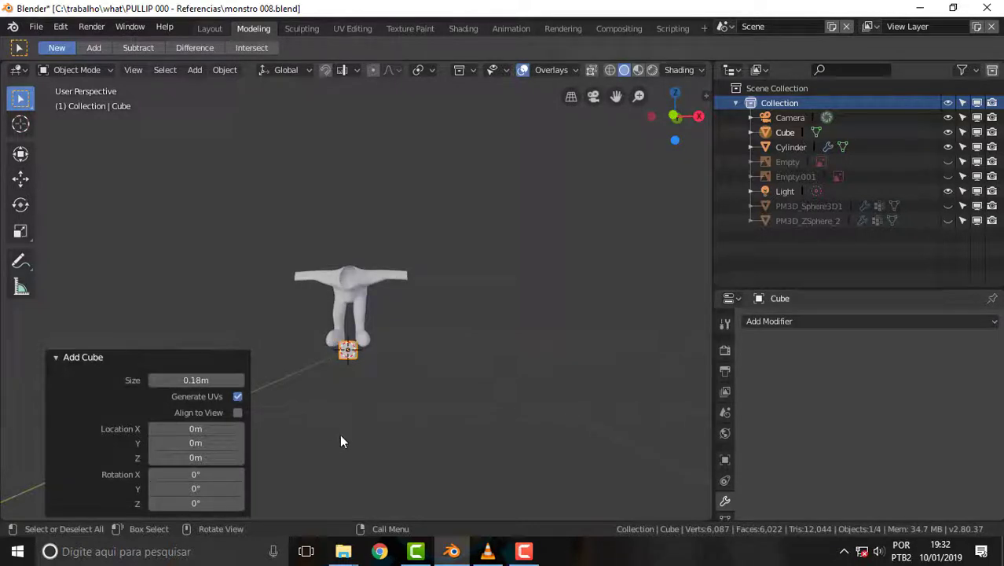
# Step: Raise the cube, scale it to 0.659, and flatten it vertically to 0.363
pyautogui.press('g')
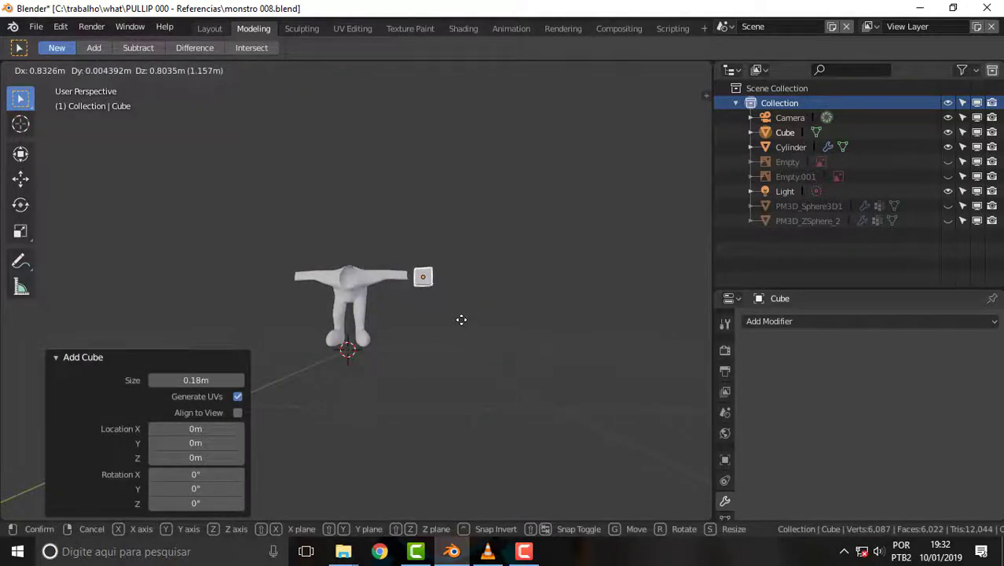
pyautogui.click(461, 317)
pyautogui.scroll(2, 464, 288)
pyautogui.scroll(3, 464, 288)
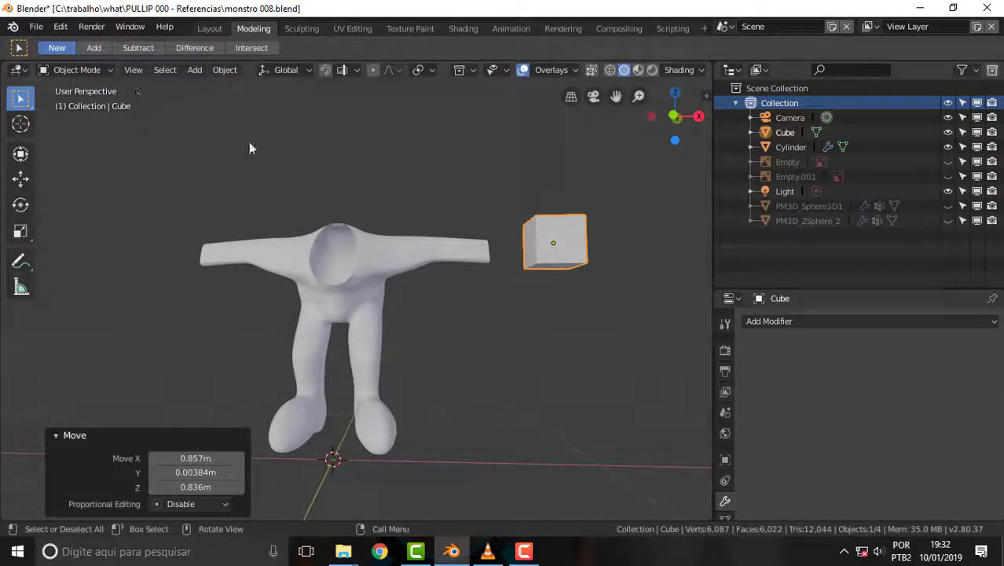
pyautogui.press('s')
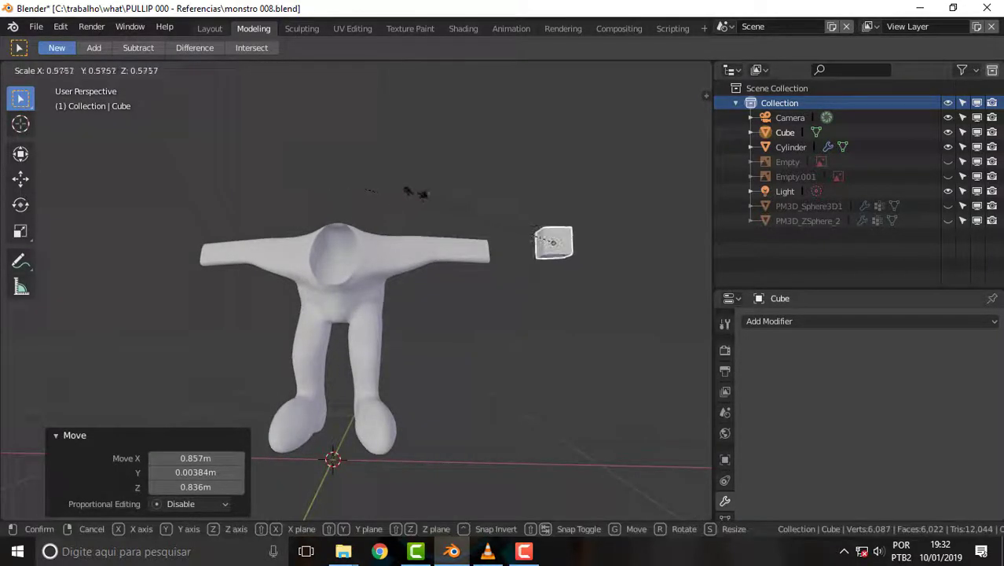
pyautogui.click(395, 186)
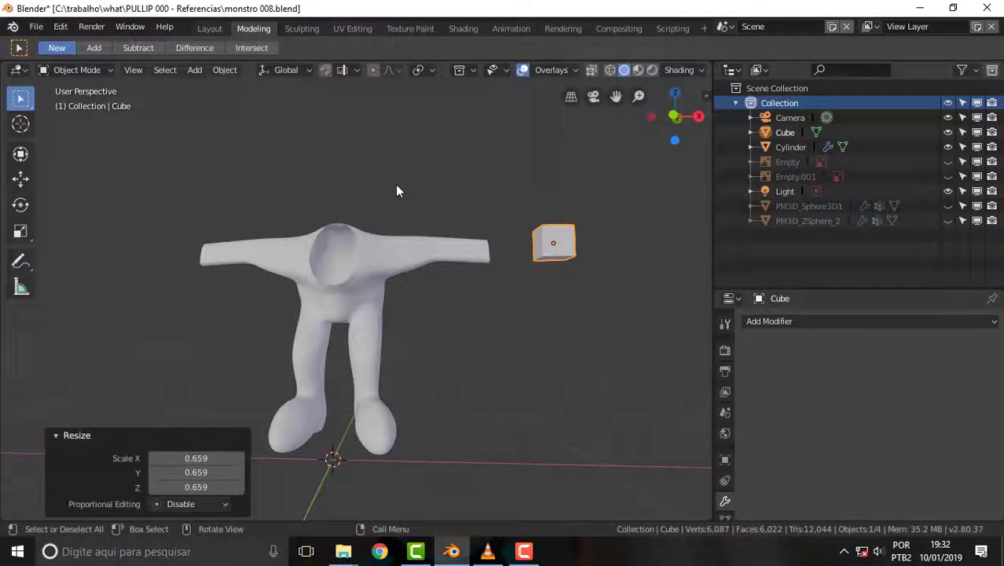
pyautogui.press('s')
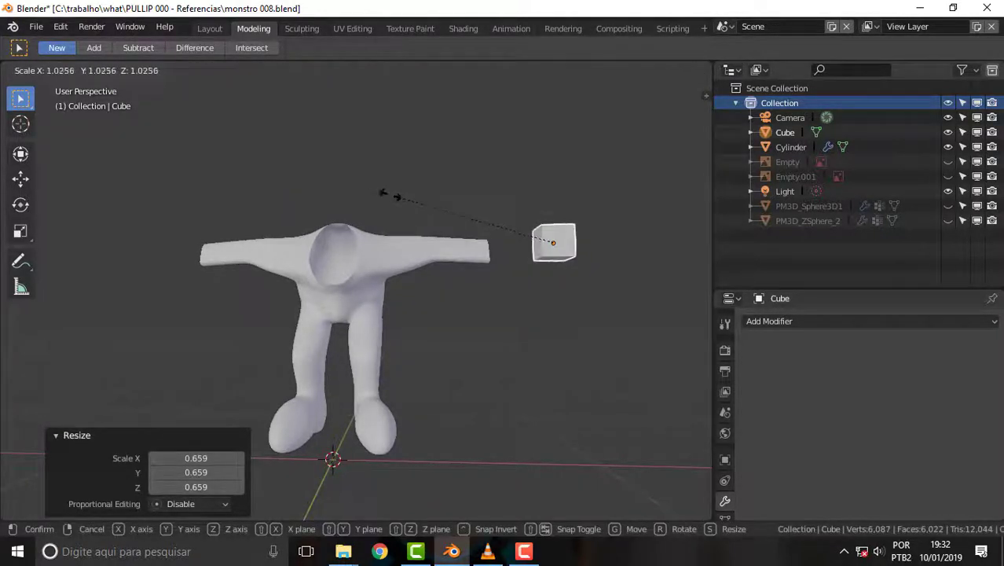
pyautogui.press('z')
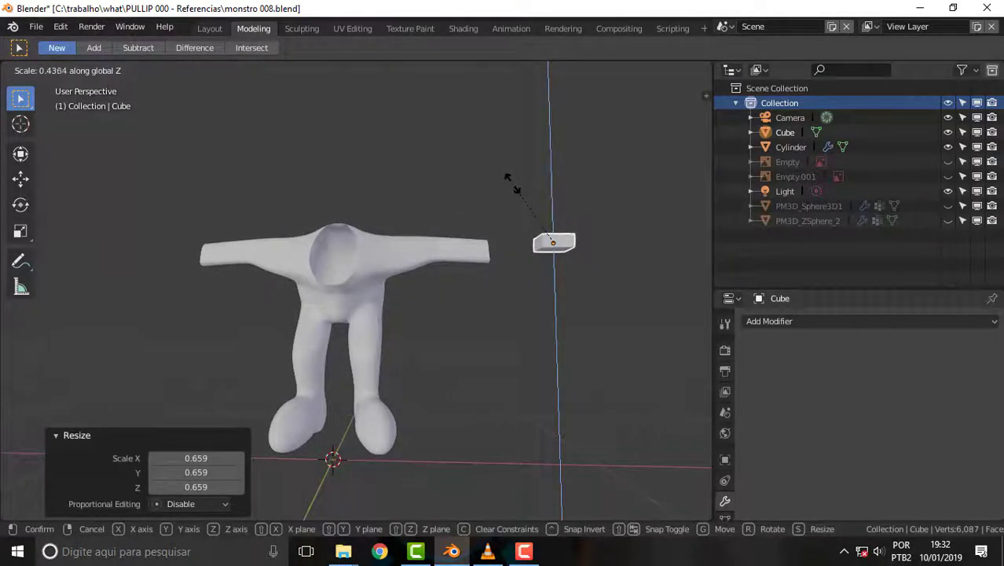
pyautogui.click(509, 188)
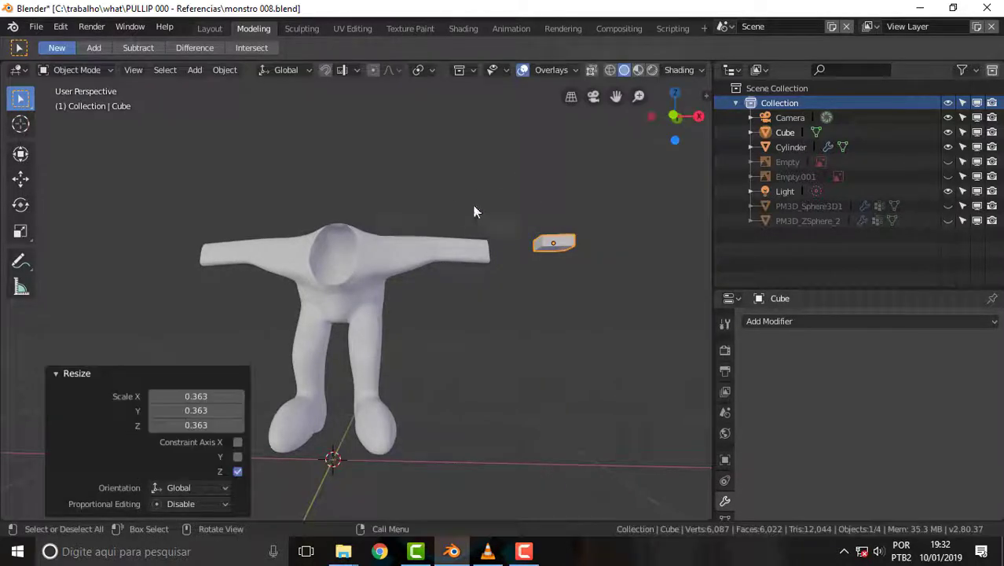
pyautogui.scroll(3, 519, 214)
pyautogui.scroll(-3, 518, 214)
# Step: Move the flattened cube to the arm tip, then shift it 0.346 m along Y
pyautogui.press('g')
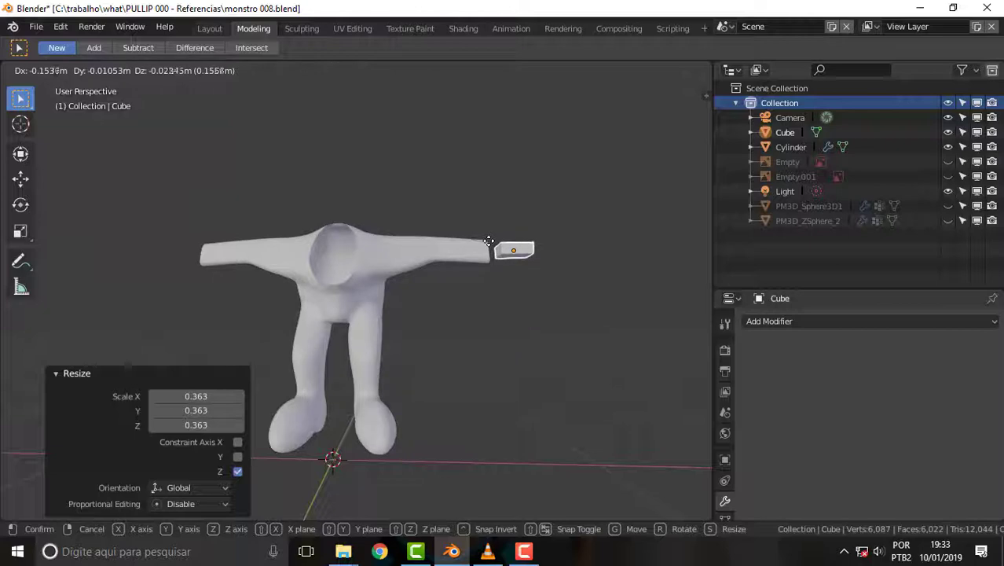
pyautogui.click(488, 241)
pyautogui.scroll(3, 503, 205)
pyautogui.moveTo(503, 204)
pyautogui.mouseDown(button='middle')
pyautogui.moveTo(527, 181)
pyautogui.moveTo(422, 227)
pyautogui.mouseUp(button='middle')
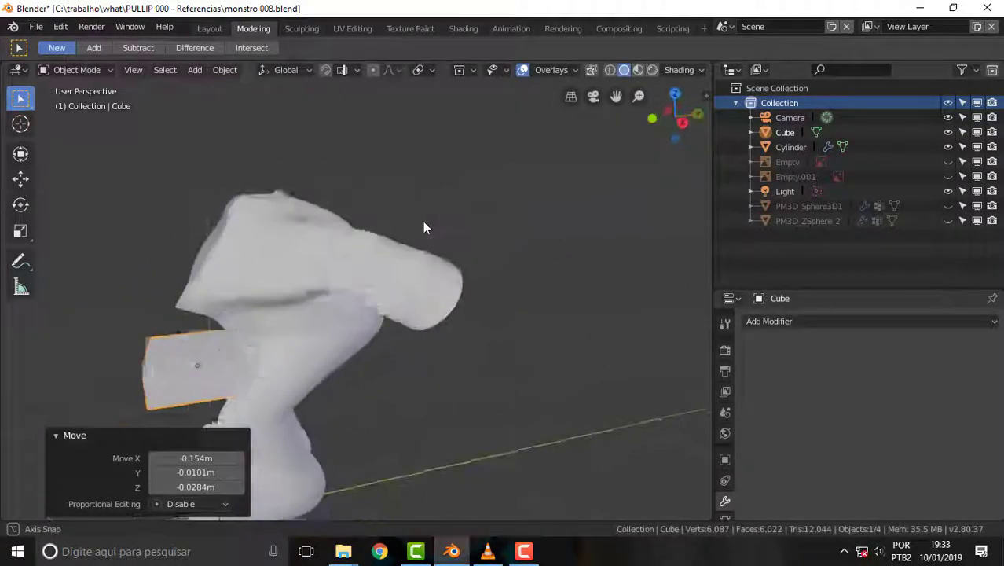
pyautogui.scroll(-2, 422, 226)
pyautogui.press('g')
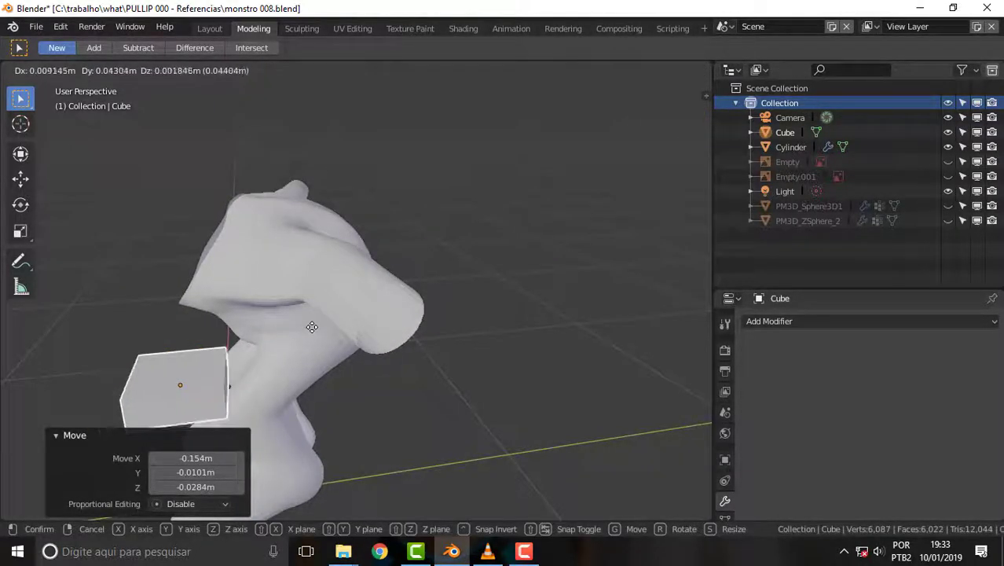
pyautogui.press('y')
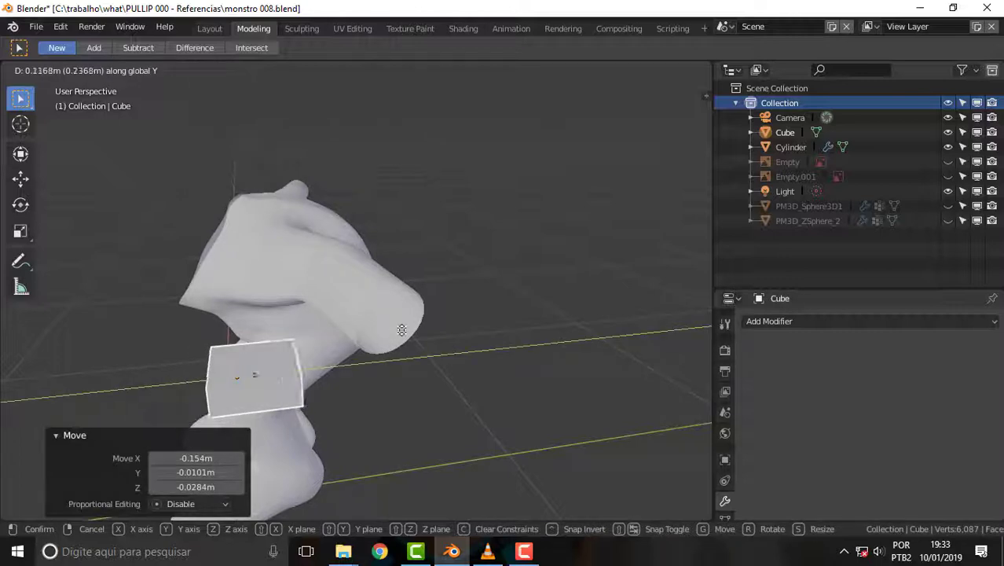
pyautogui.click(532, 317)
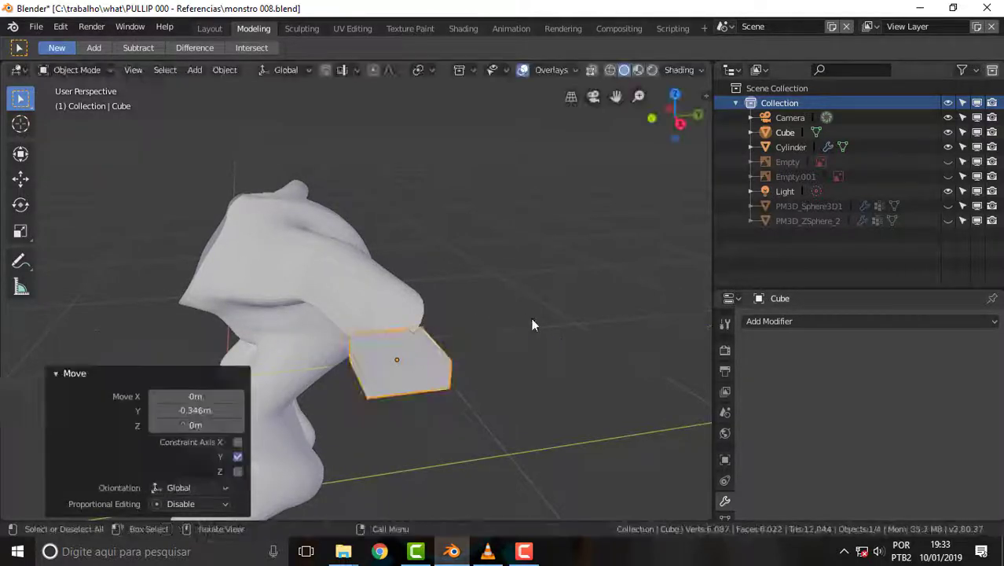
# Step: Fine-tune the cube's position just beyond the arm tip from a side view
pyautogui.moveTo(510, 230)
pyautogui.mouseDown(button='middle')
pyautogui.moveTo(614, 199)
pyautogui.moveTo(620, 210)
pyautogui.mouseUp(button='middle')
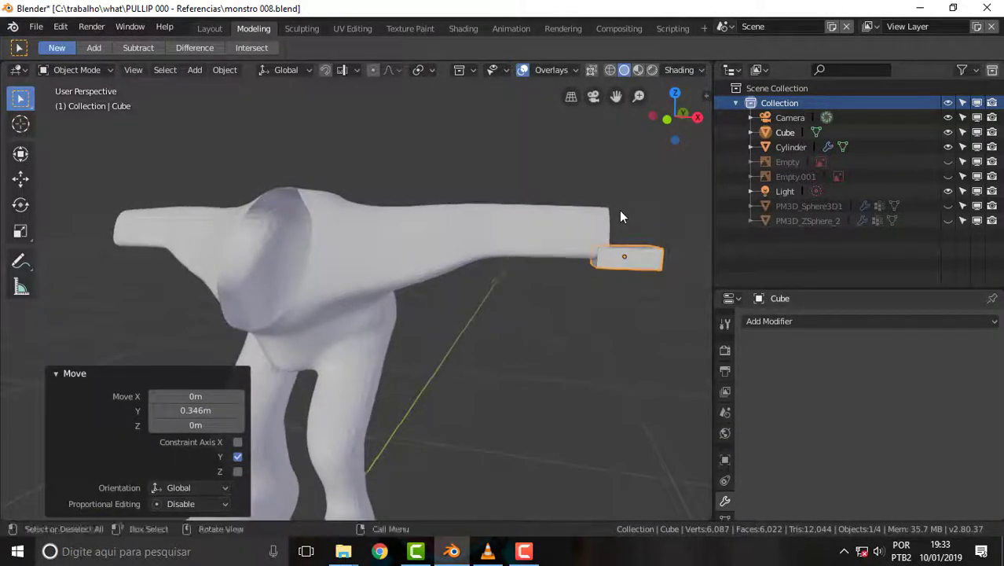
pyautogui.press('g')
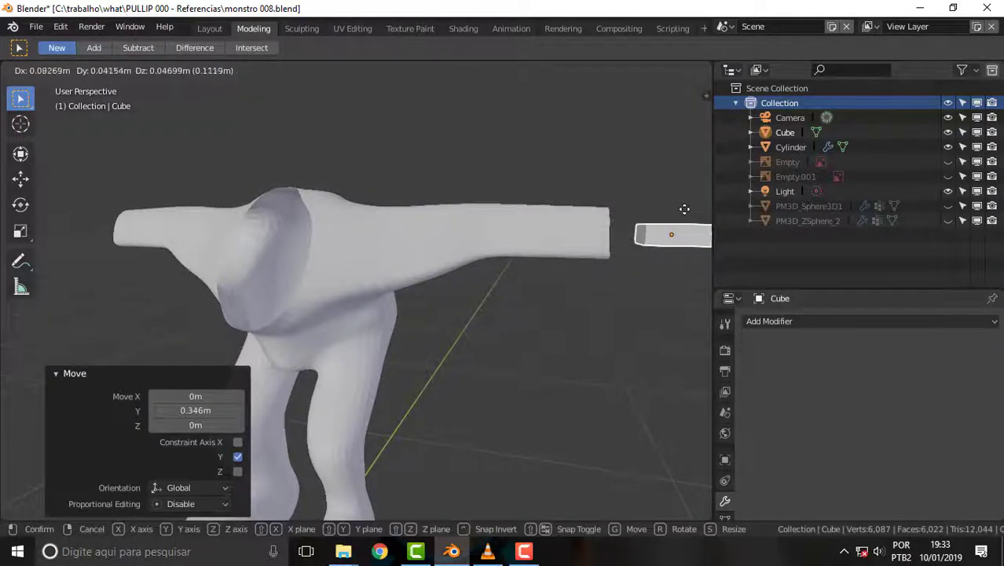
pyautogui.click(680, 207)
pyautogui.moveTo(434, 189)
pyautogui.mouseDown(button='middle')
pyautogui.moveTo(347, 190)
pyautogui.moveTo(355, 213)
pyautogui.moveTo(414, 206)
pyautogui.moveTo(374, 305)
pyautogui.mouseUp(button='middle')
pyautogui.scroll(2, 383, 325)
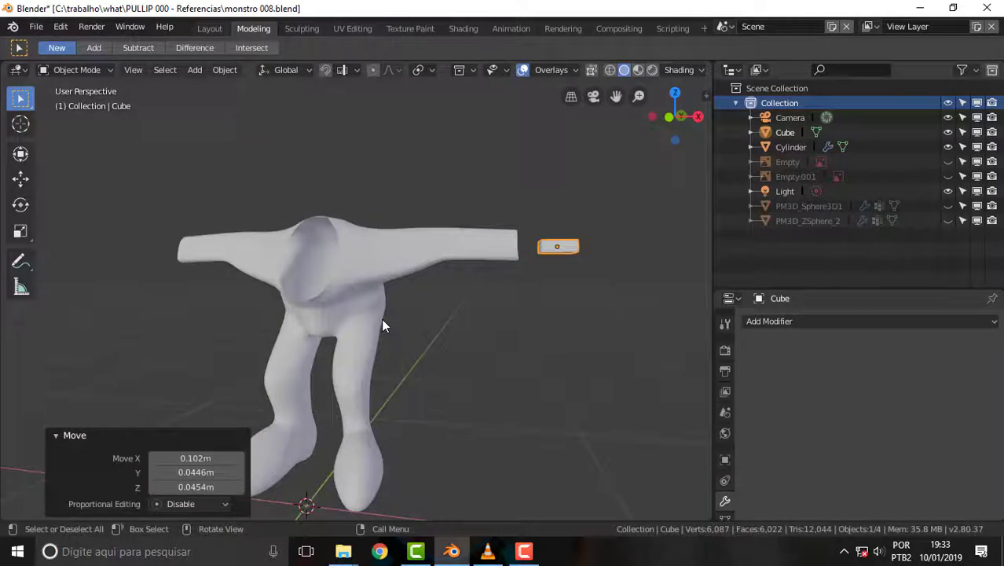
pyautogui.scroll(2, 381, 318)
pyautogui.click(73, 69)
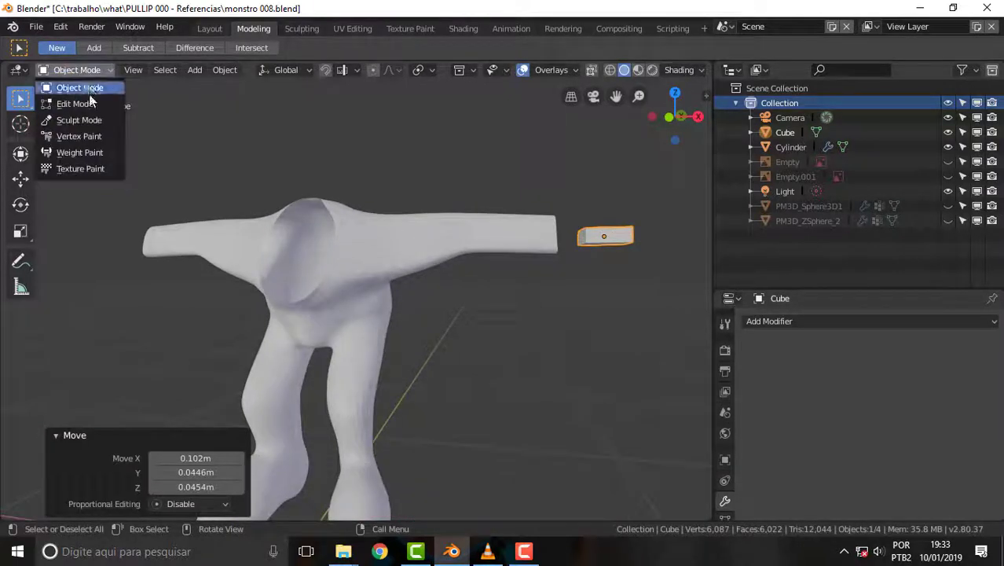
# Step: Put the cube into Edit Mode and clear its vertex selection
pyautogui.click(75, 103)
pyautogui.click(580, 248)
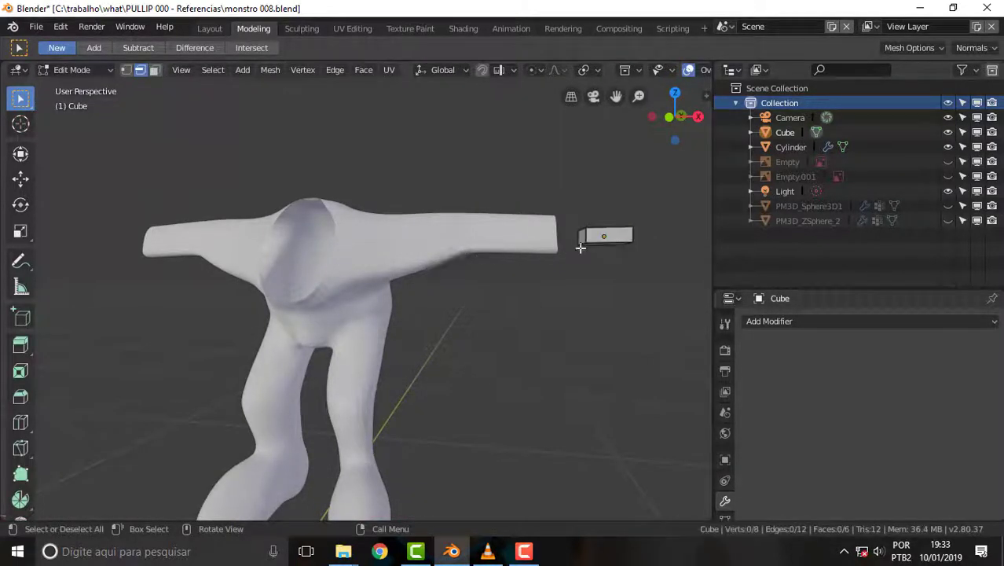
pyautogui.scroll(3, 558, 193)
pyautogui.scroll(-3, 566, 192)
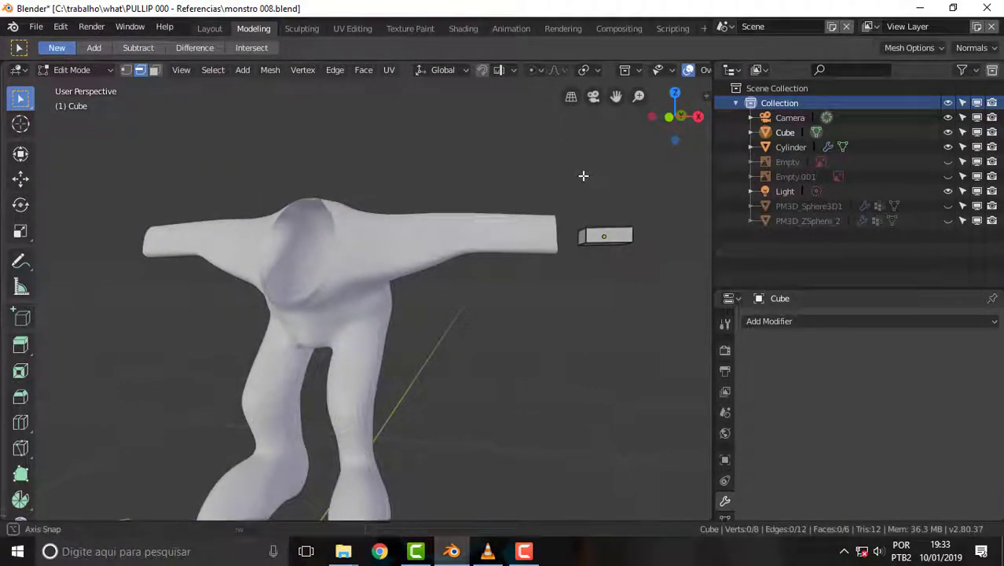
pyautogui.moveTo(585, 175)
pyautogui.mouseDown(button='middle')
pyautogui.moveTo(440, 192)
pyautogui.moveTo(484, 202)
pyautogui.mouseUp(button='middle')
pyautogui.moveTo(568, 202); pyautogui.dragTo(596, 188, button='middle')
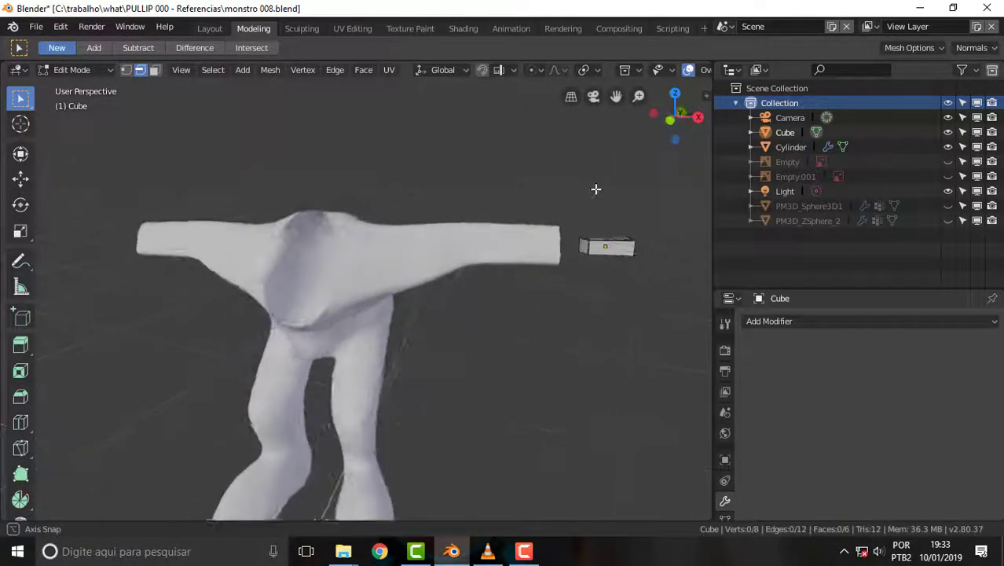
pyautogui.scroll(2, 474, 243)
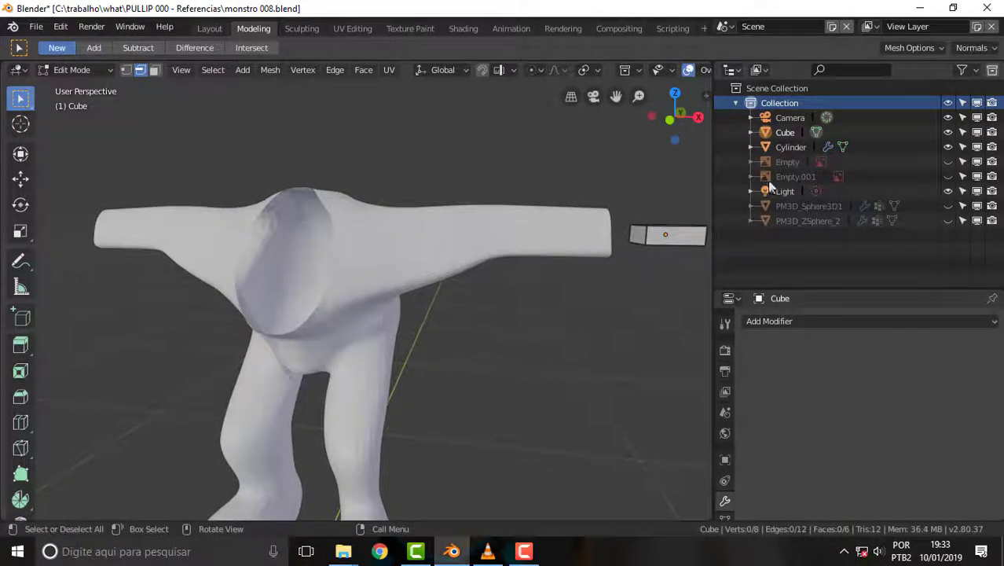
# Step: Bring the Cylinder.002 retopology wireframe into Edit Mode alongside the cube and inspect it
pyautogui.click(791, 148)
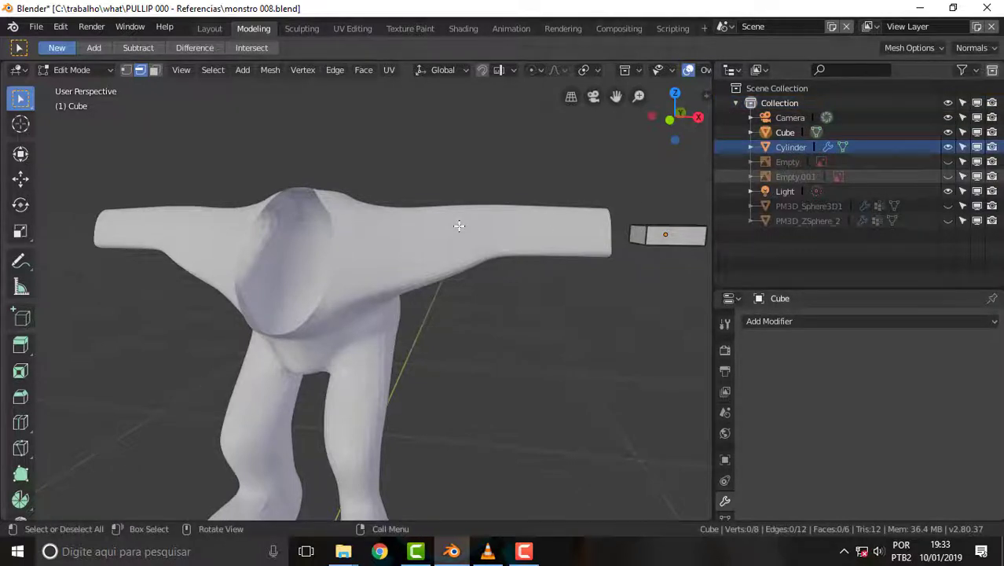
pyautogui.click(751, 147)
pyautogui.click(792, 161)
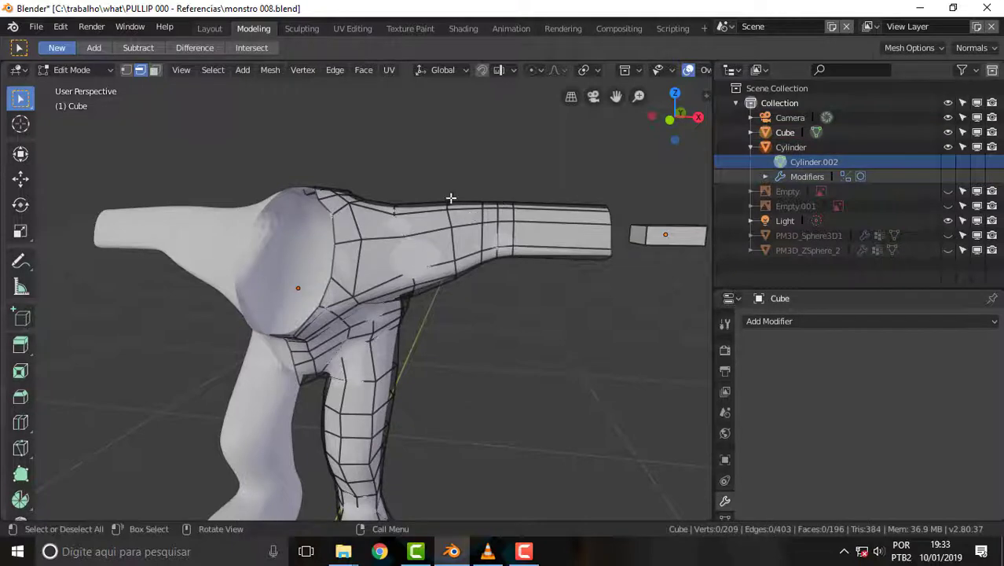
pyautogui.moveTo(451, 198); pyautogui.dragTo(201, 153, button='middle')
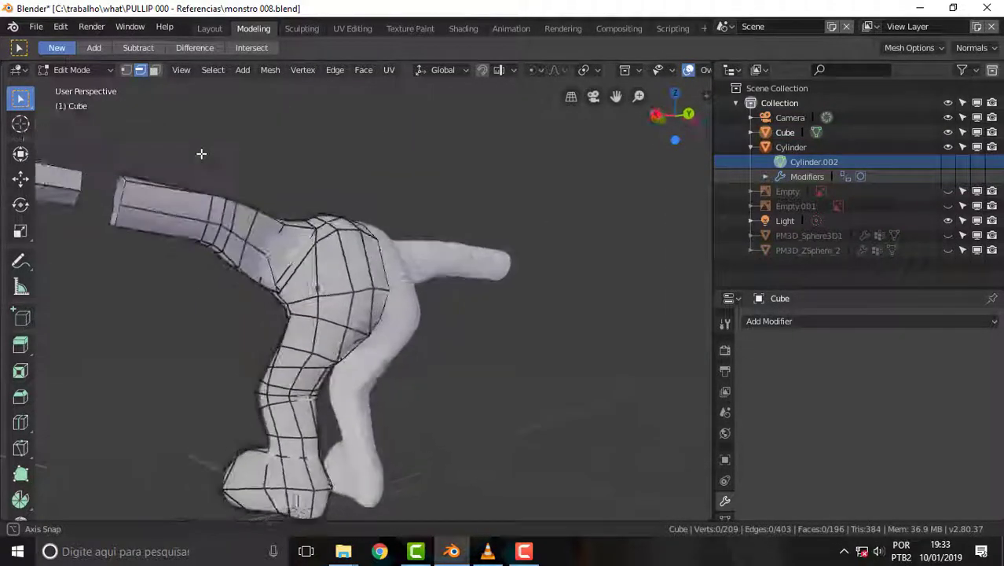
pyautogui.moveTo(201, 153); pyautogui.dragTo(457, 239, button='middle')
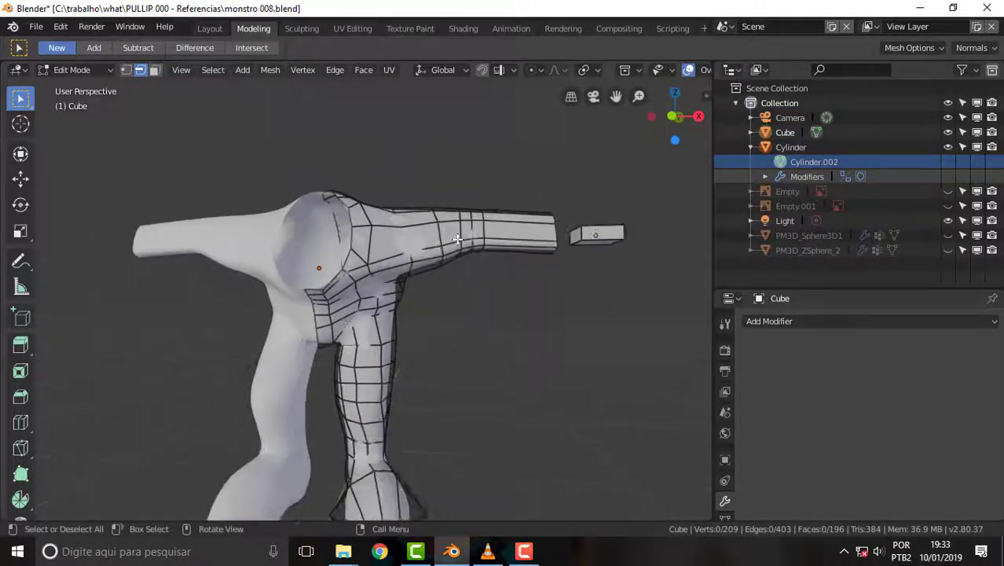
pyautogui.scroll(2, 534, 237)
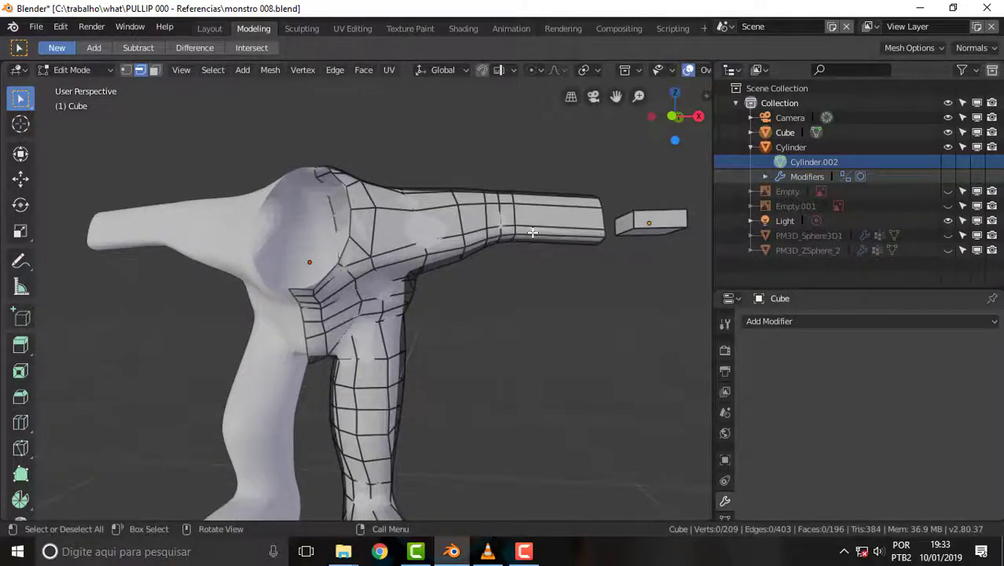
pyautogui.moveTo(532, 228); pyautogui.dragTo(520, 224, button='middle')
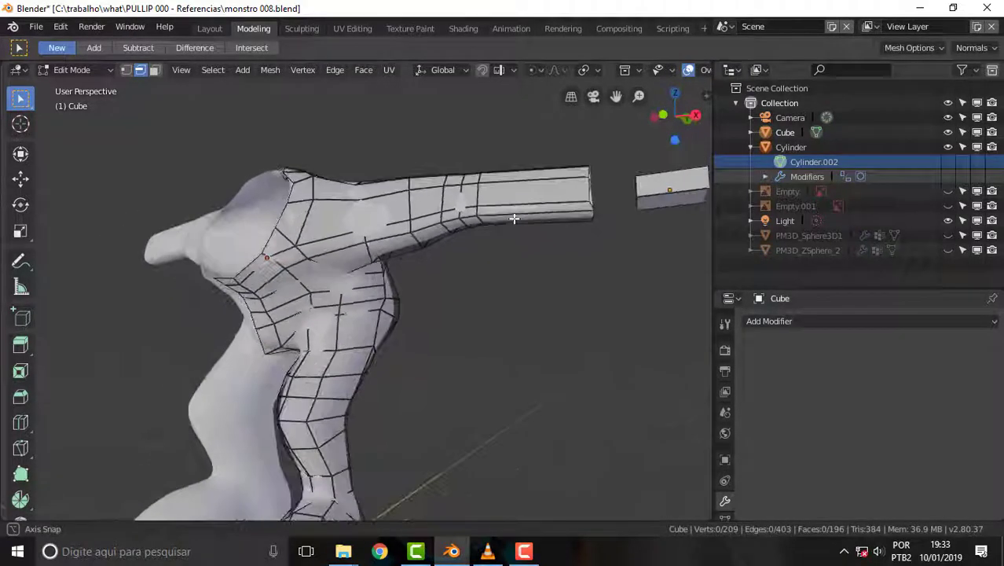